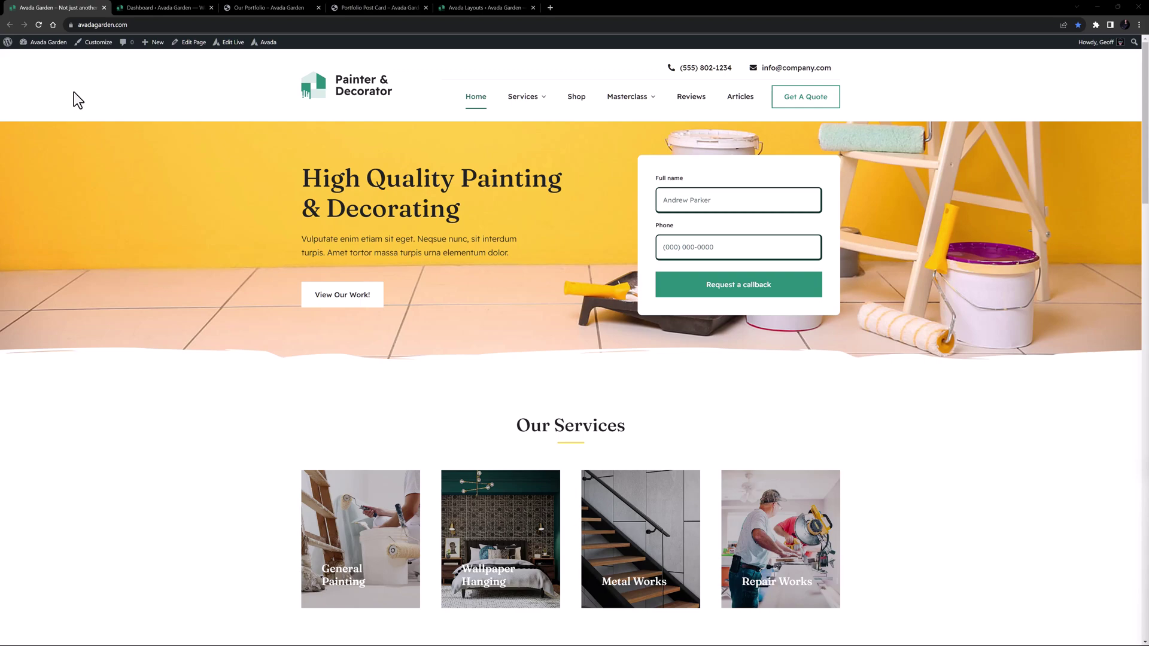
Go to the WordPress dashboard and open the Portfolio items list
click(147, 9)
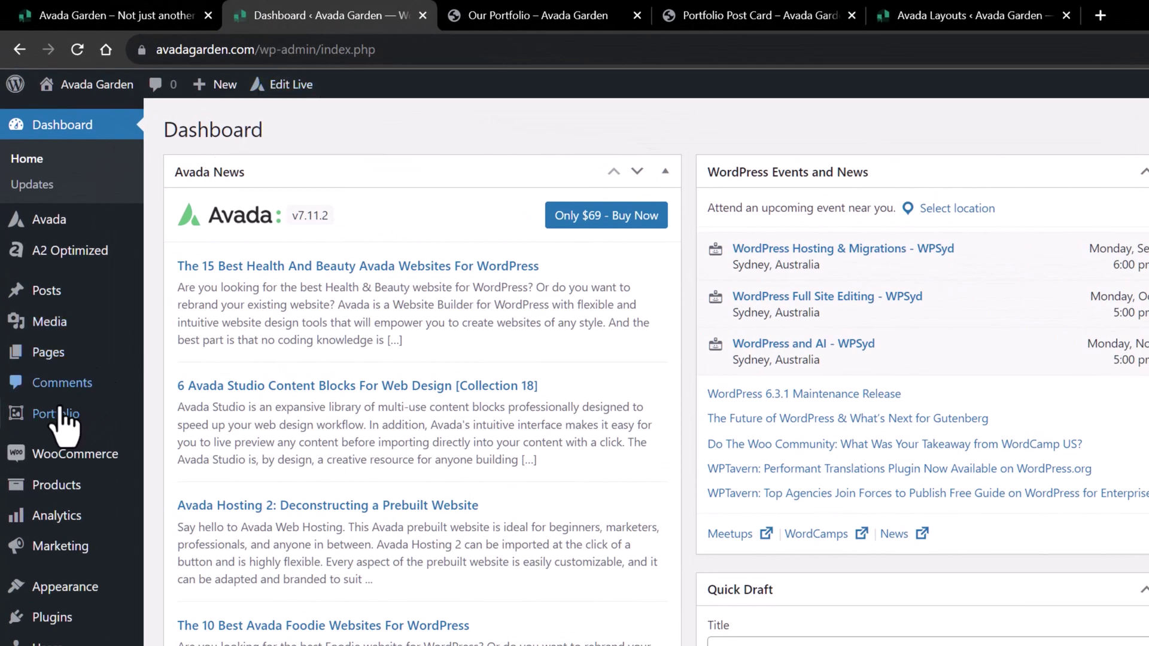
mouse_move(42, 398)
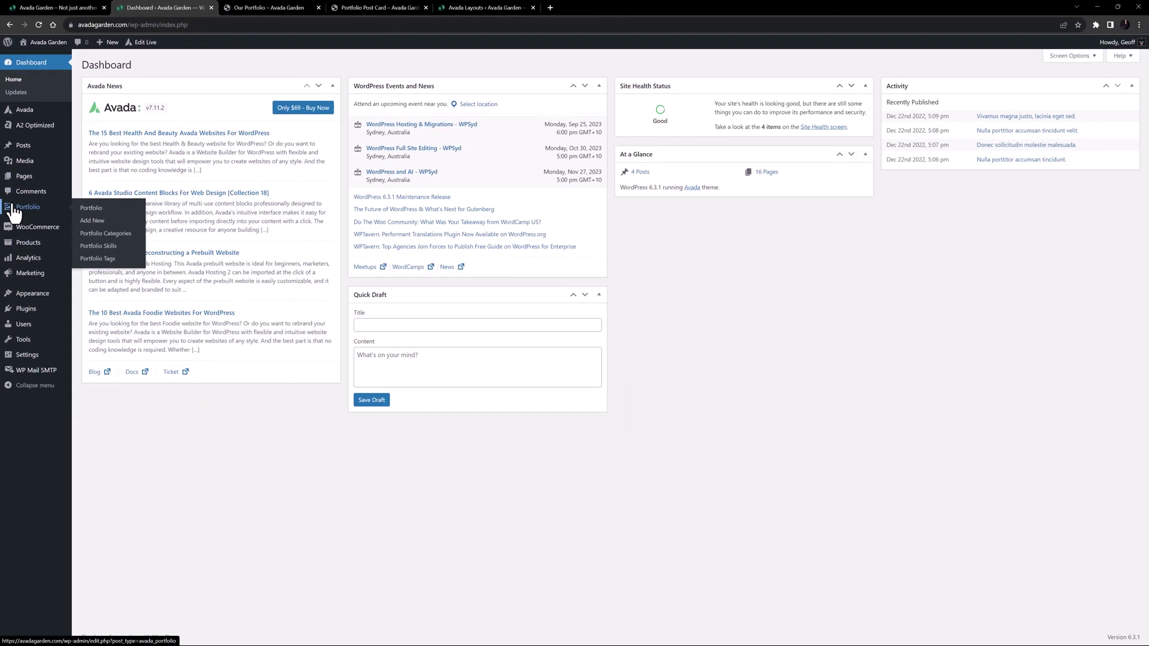
click(24, 410)
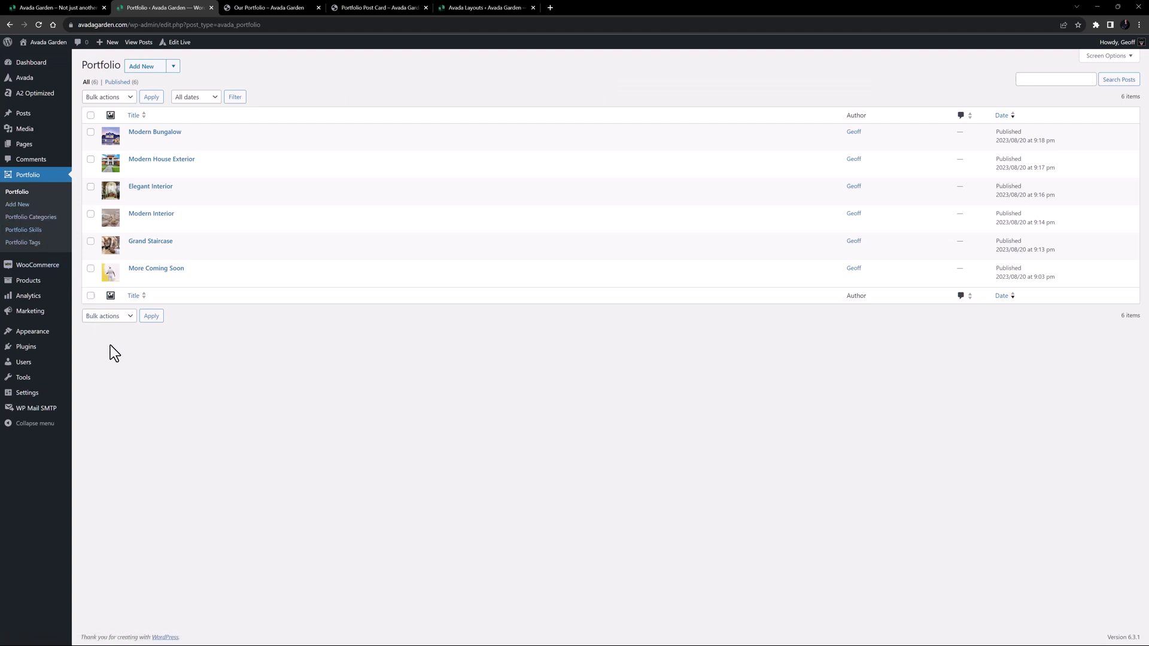
Open Modern Bungalow in the Gutenberg editor and review its categories, tags and featured images
click(197, 144)
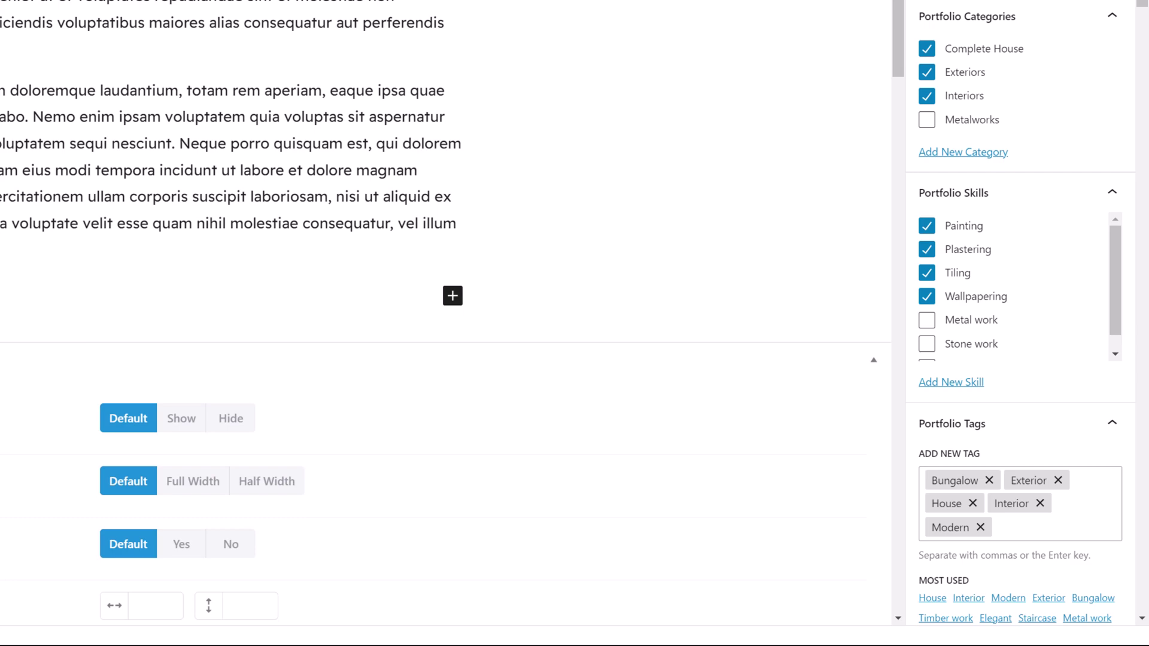
scroll(1020, 323, down, 10)
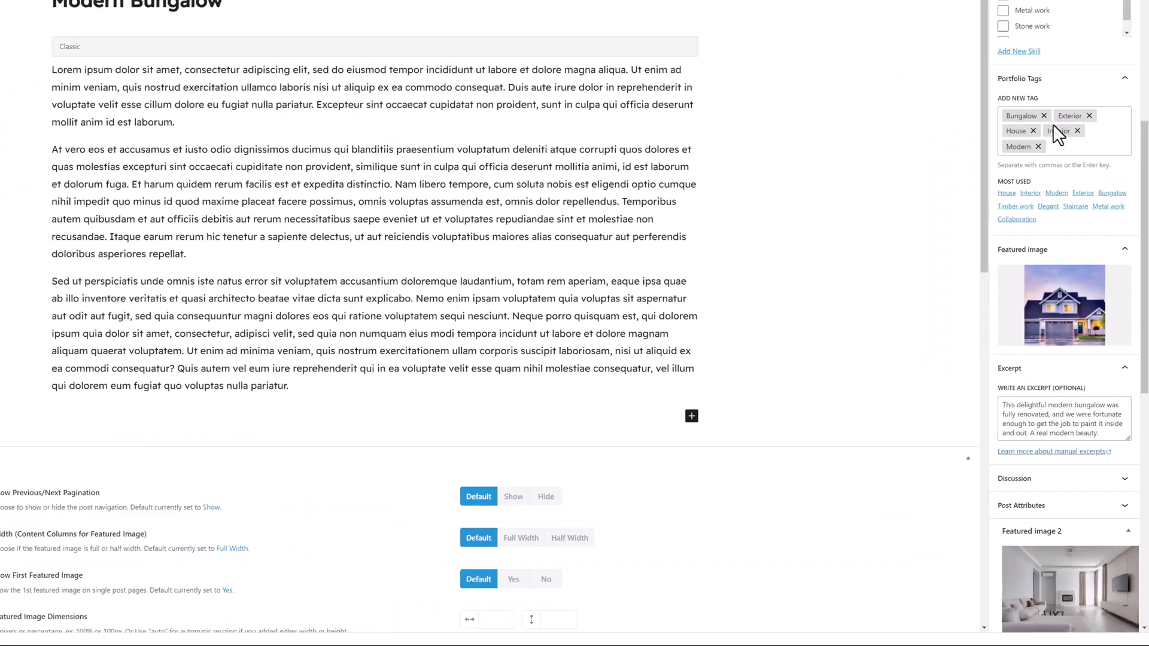
scroll(1039, 230, down, 3)
scroll(1039, 230, down, 2)
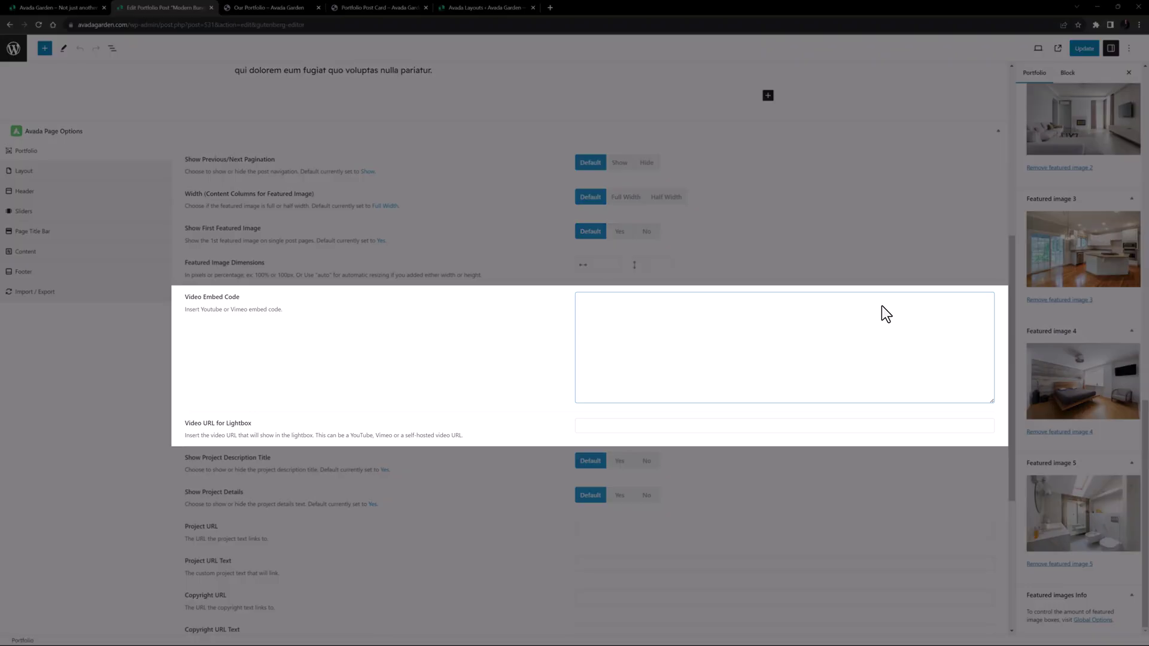
Scroll through Modern Bungalow's Avada Page Options > Portfolio settings
scroll(886, 314, down, 4)
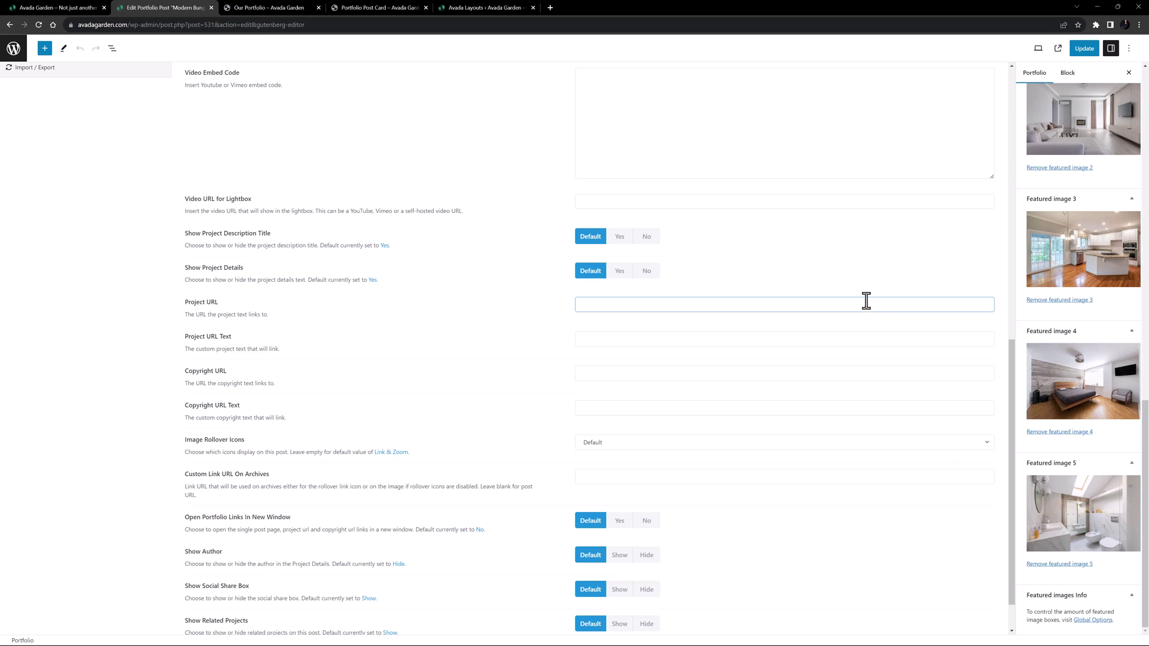
Return to the Avada Garden home page, then switch to the Our Portfolio page in the Live Builder
click(63, 7)
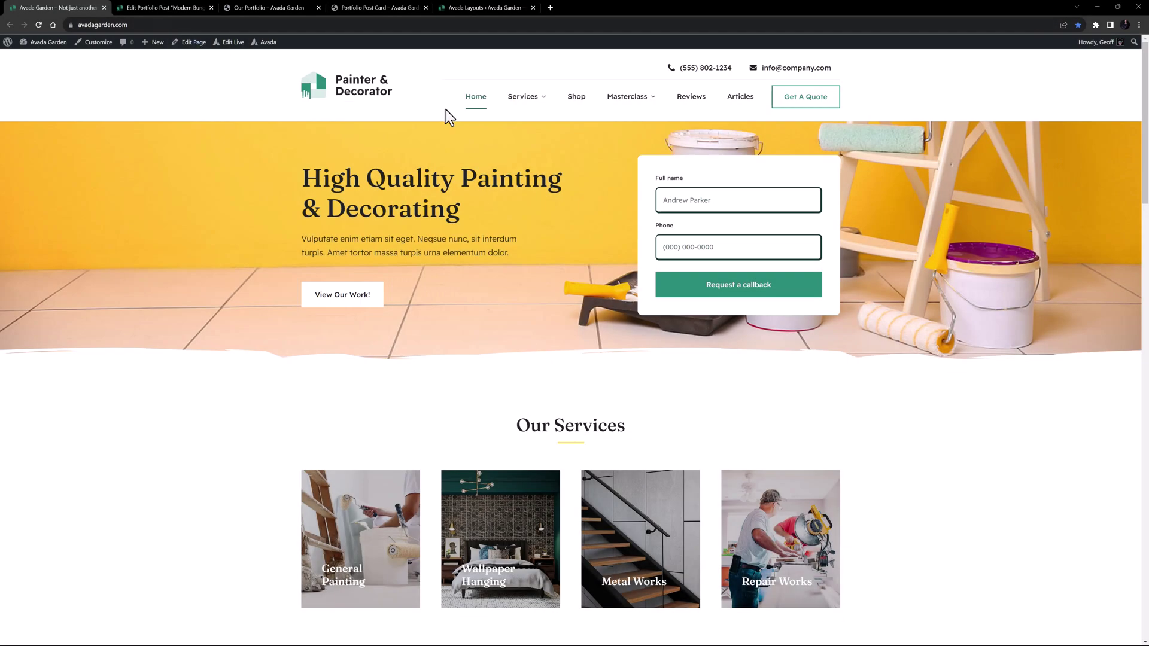
mouse_move(535, 108)
click(263, 9)
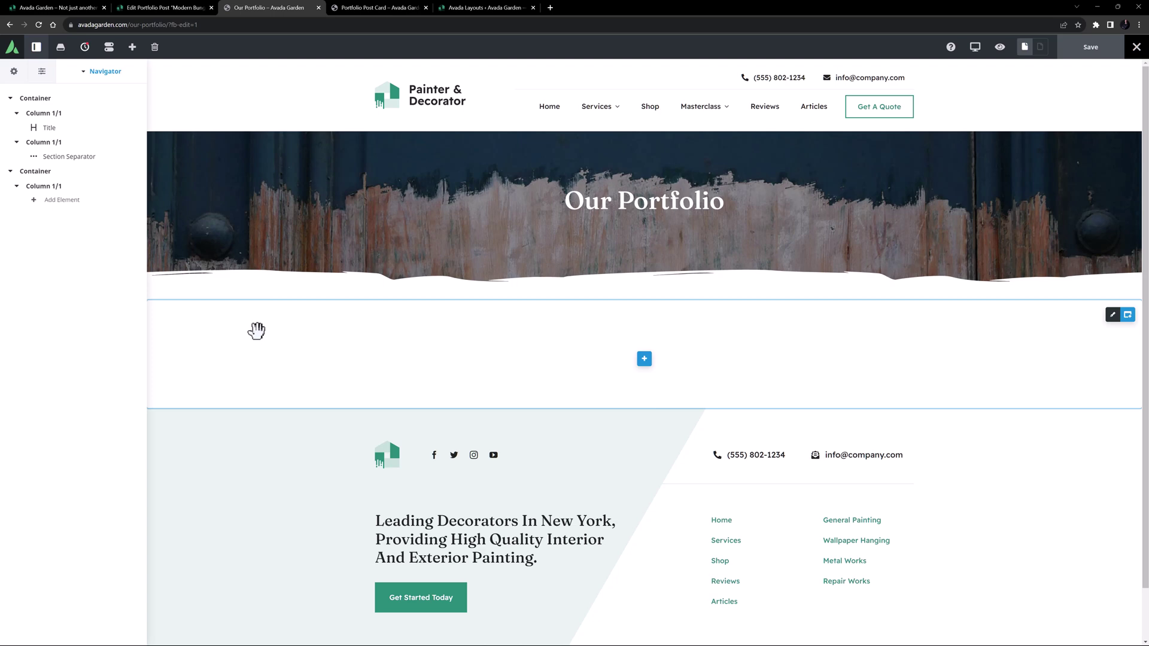
Switch to the Portfolio Post Card design previewing Modern Bungalow
click(364, 8)
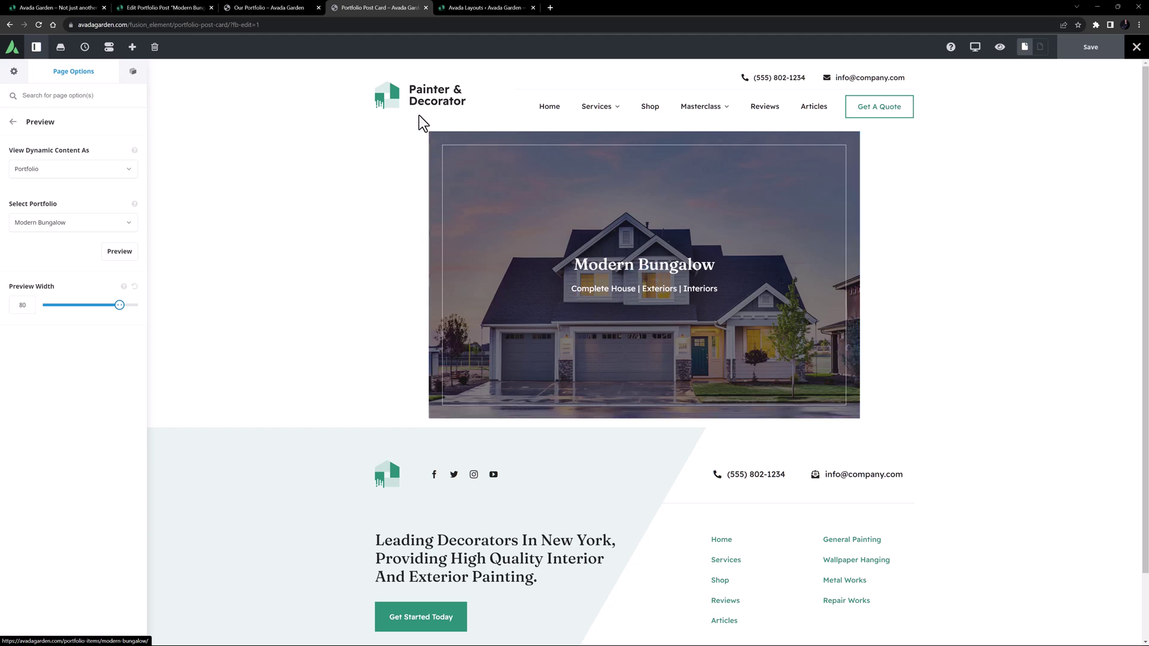
Add a Post Cards element using the Portfolio Post Card design and Portfolio post type
click(270, 8)
click(644, 360)
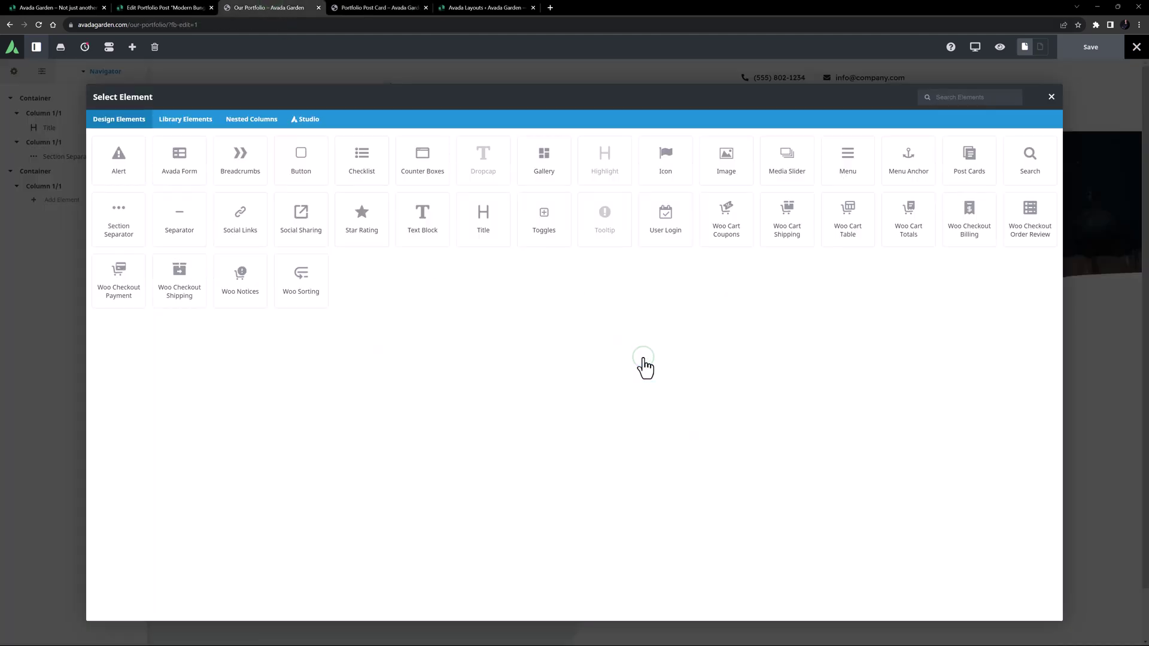
click(962, 166)
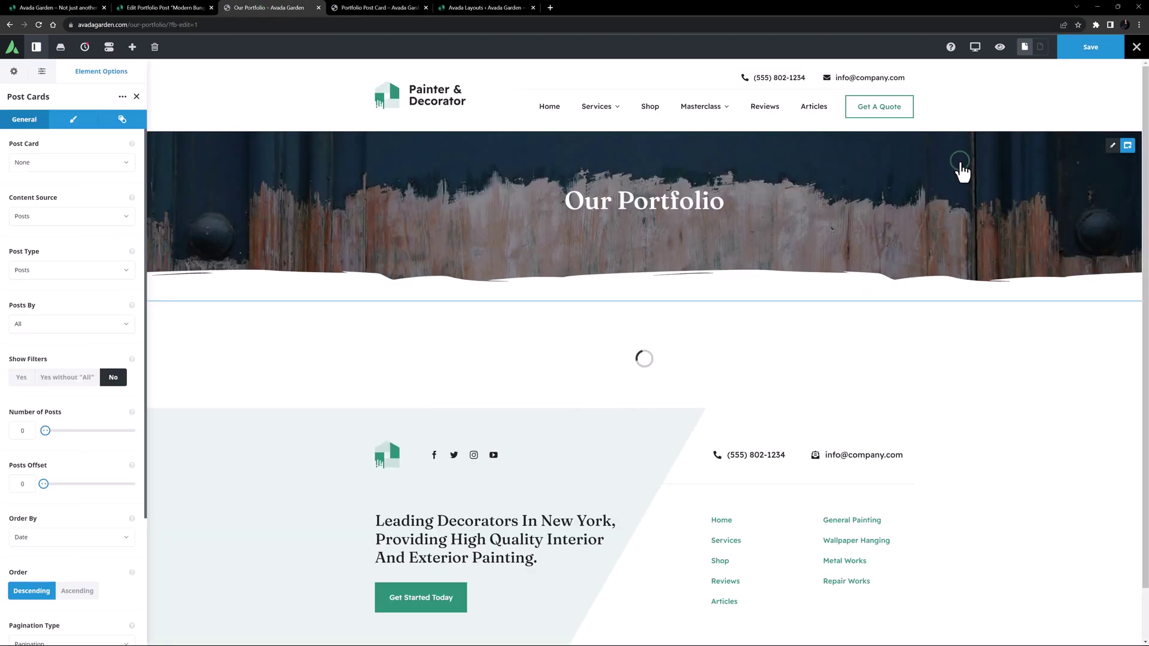
click(33, 163)
click(38, 239)
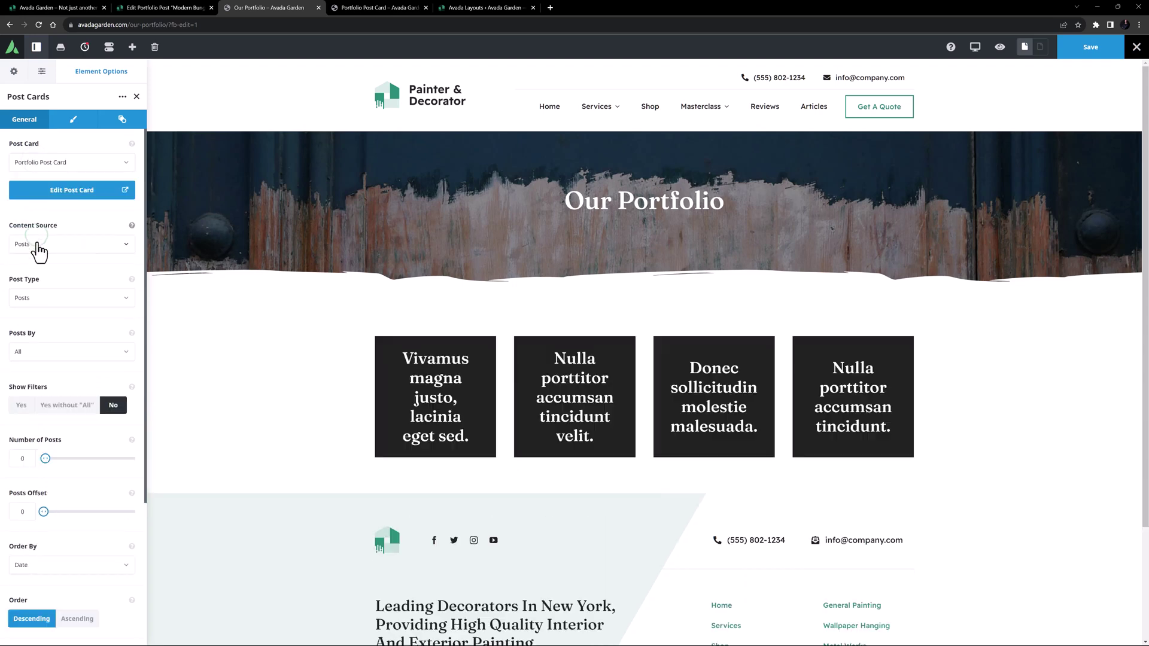
click(35, 297)
click(30, 348)
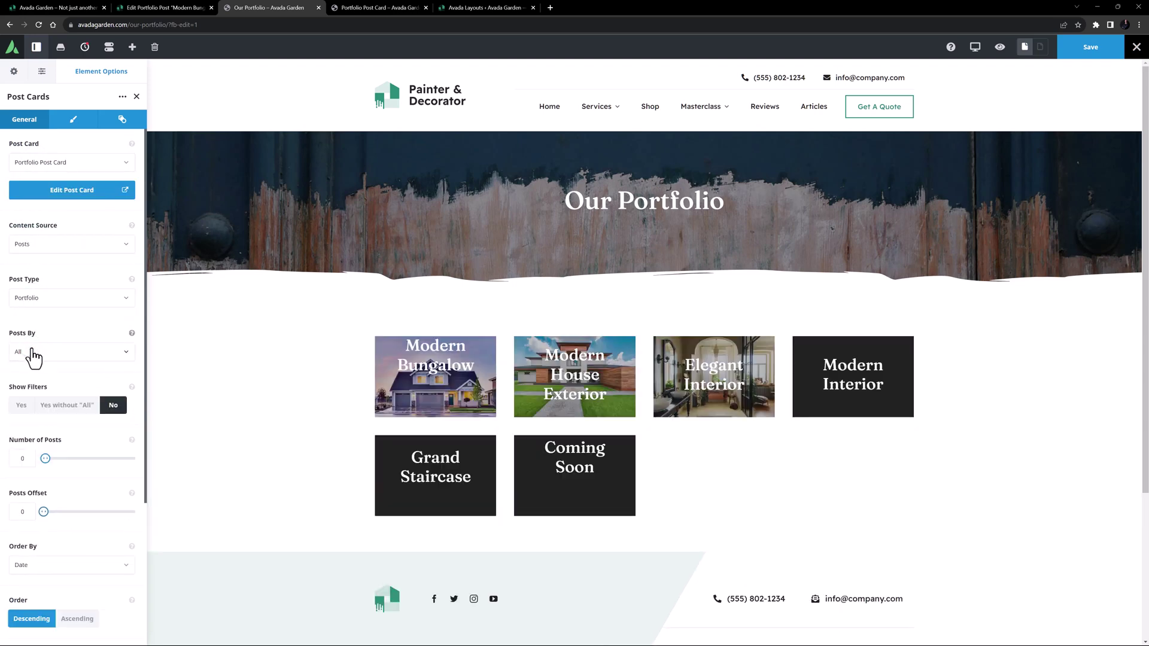
Set the post cards grid to 2 columns, save the page and exit the builder
click(73, 121)
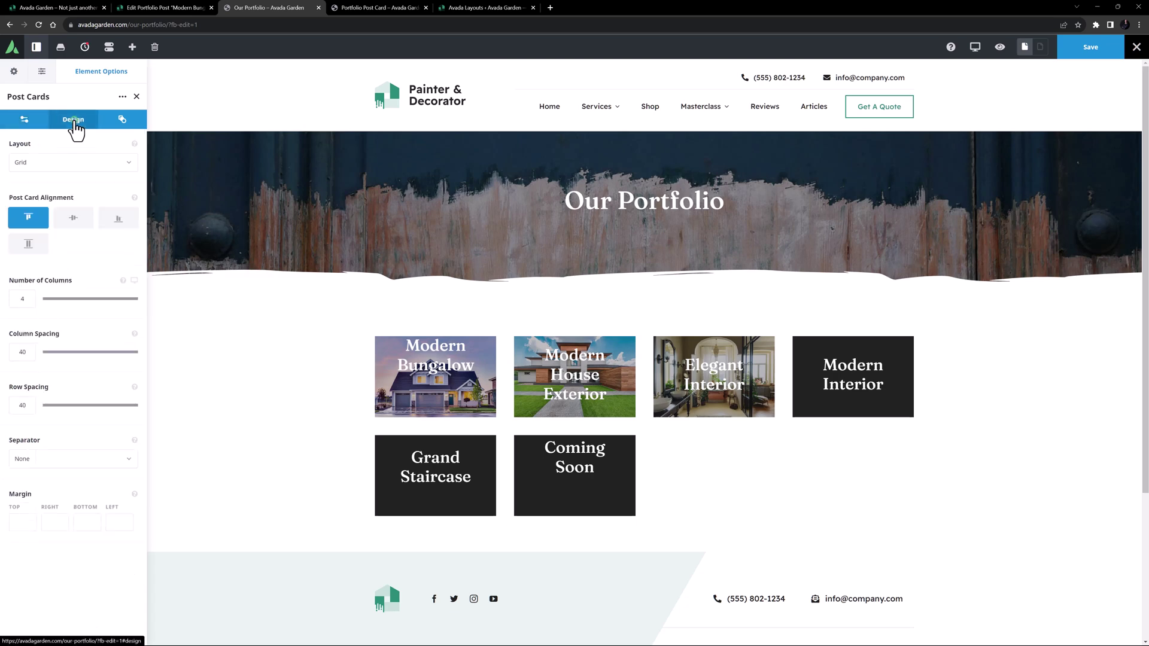
double_click(24, 299)
text(2)
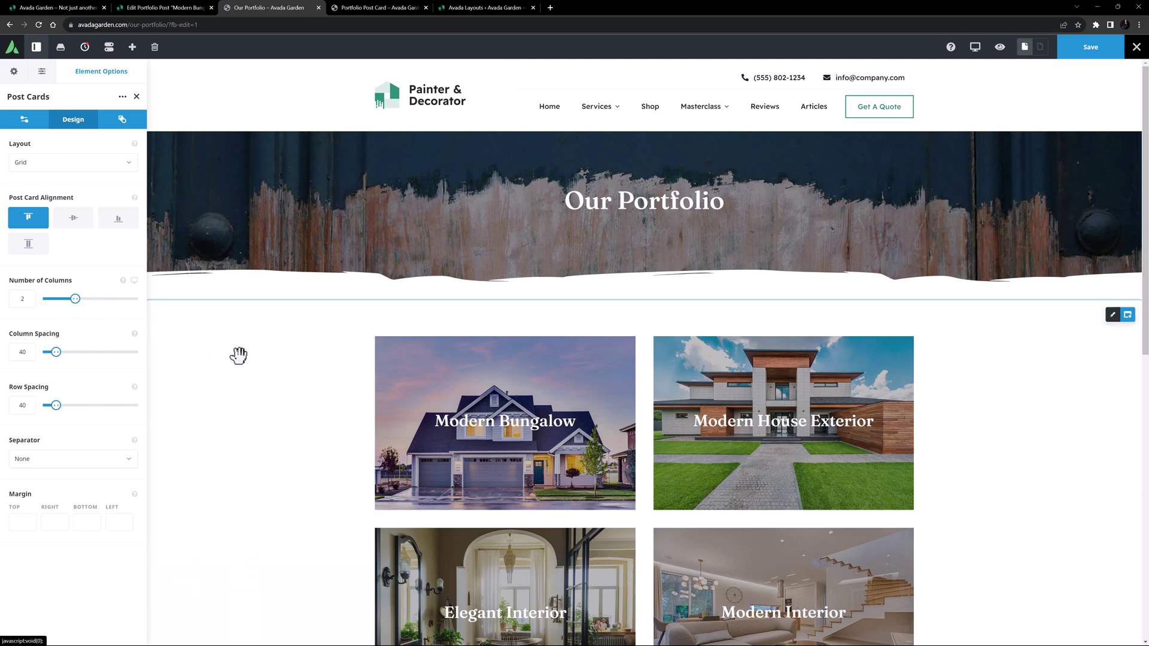
click(1087, 55)
click(1136, 49)
click(1117, 67)
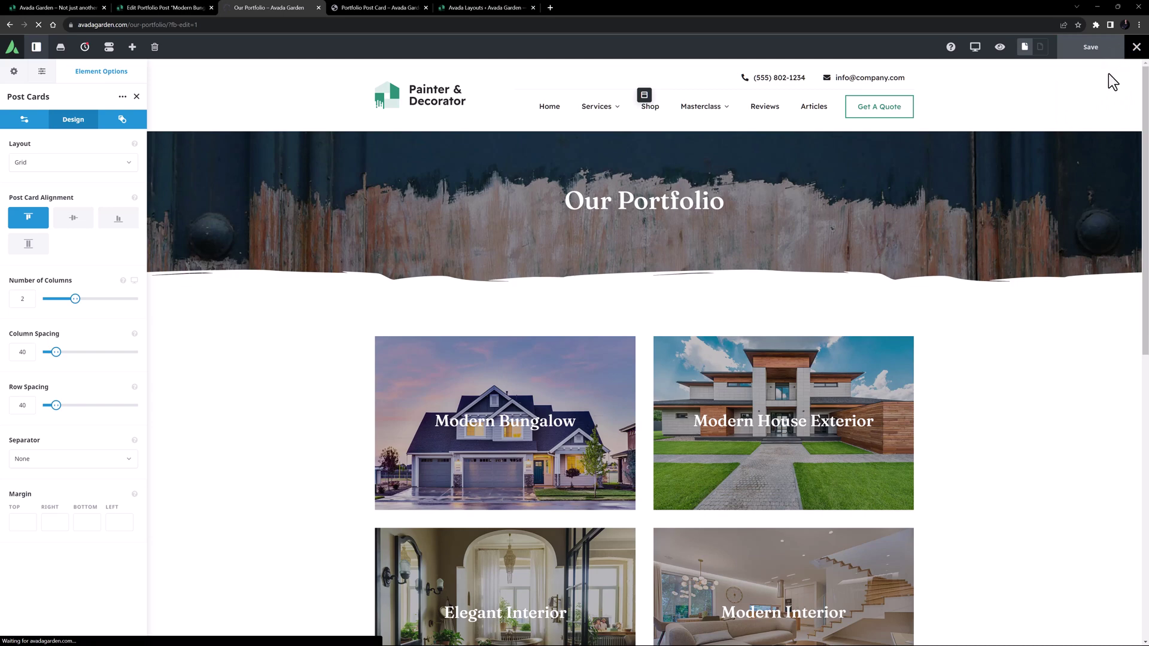
Open the Modern Bungalow card from the live Our Portfolio page and scroll its project page
scroll(997, 306, down, 2)
scroll(989, 307, down, 3)
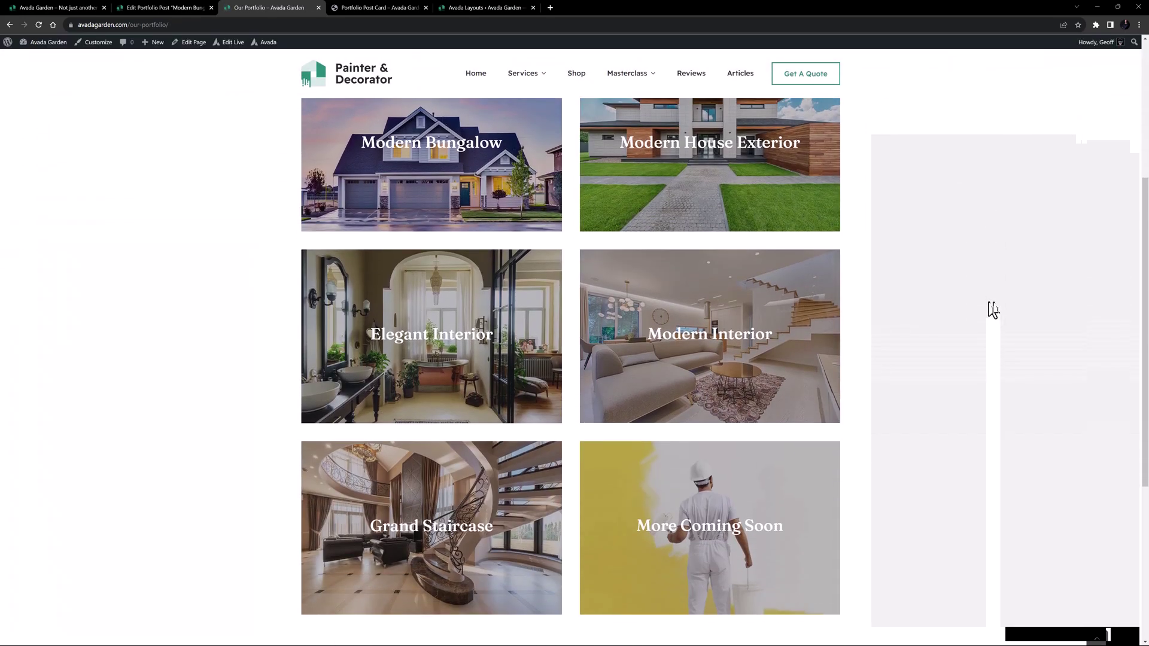
scroll(987, 310, up, 5)
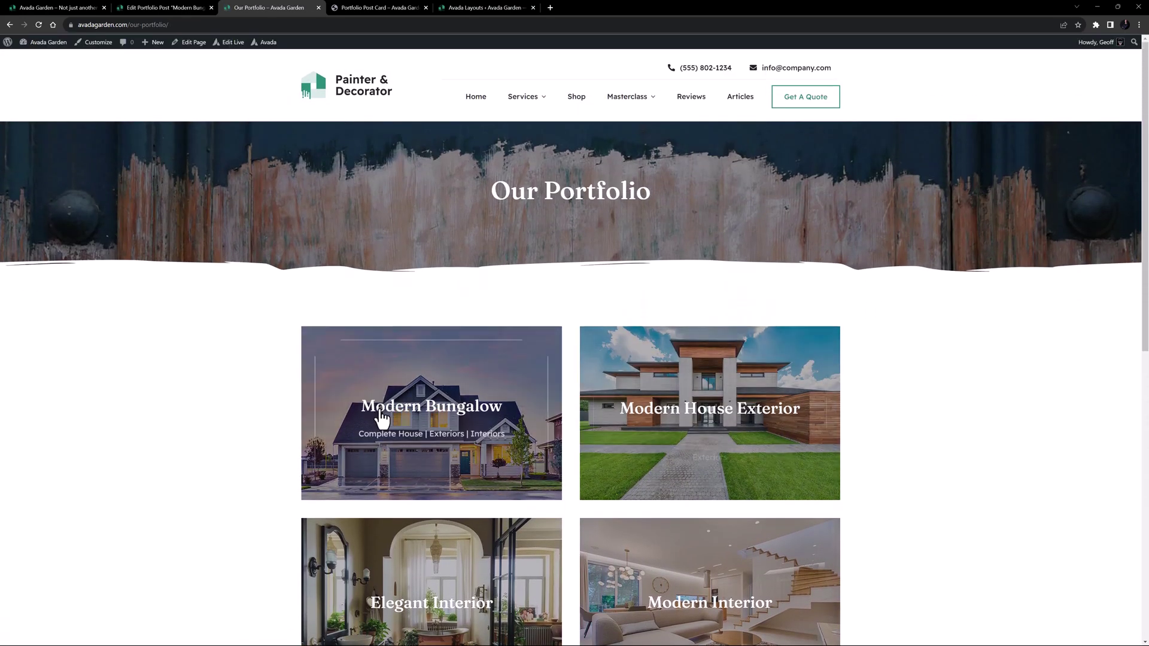
click(352, 412)
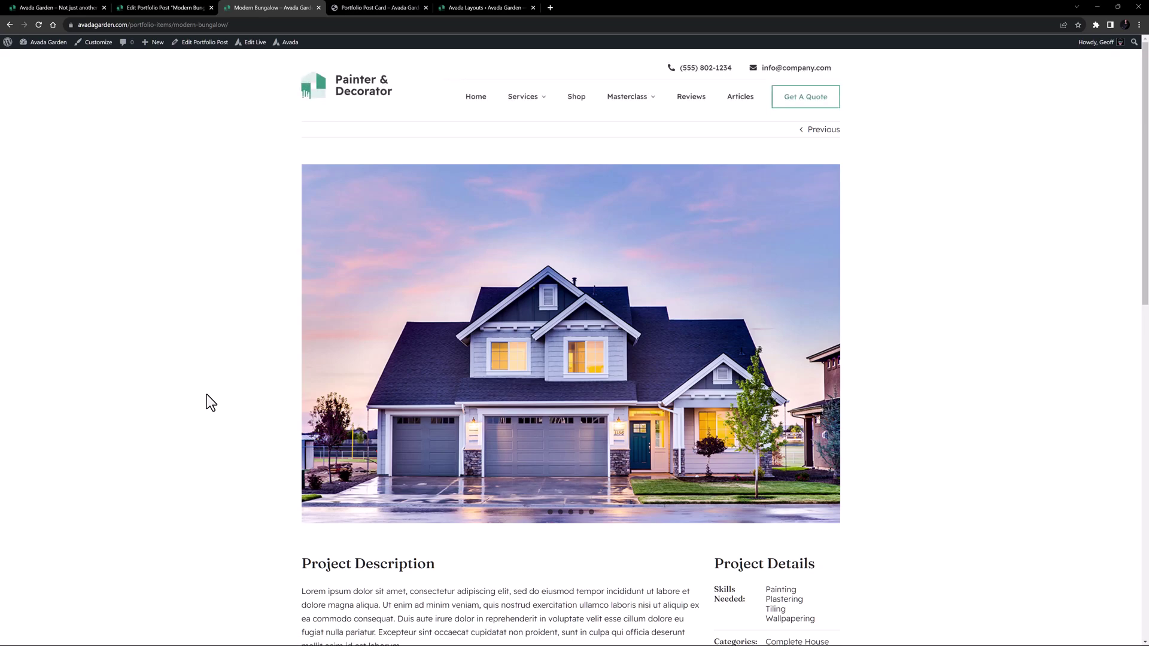
scroll(207, 394, down, 12)
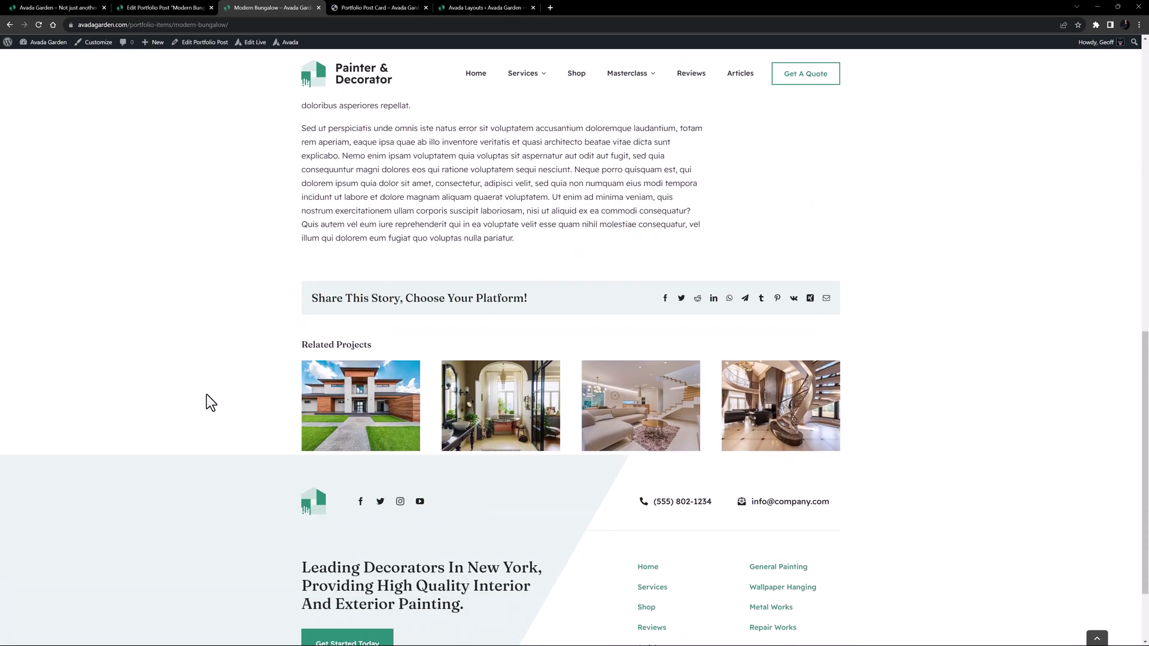
scroll(206, 394, up, 15)
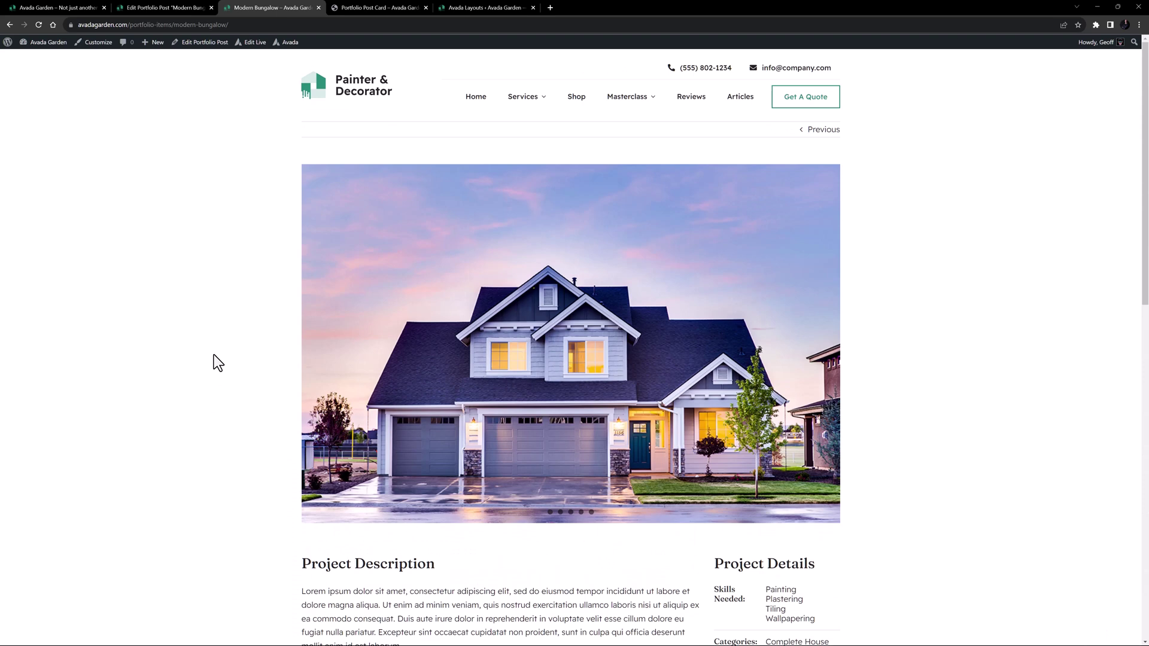
Create two layouts named Portfolio Single Post and Portfolio Archive
click(470, 7)
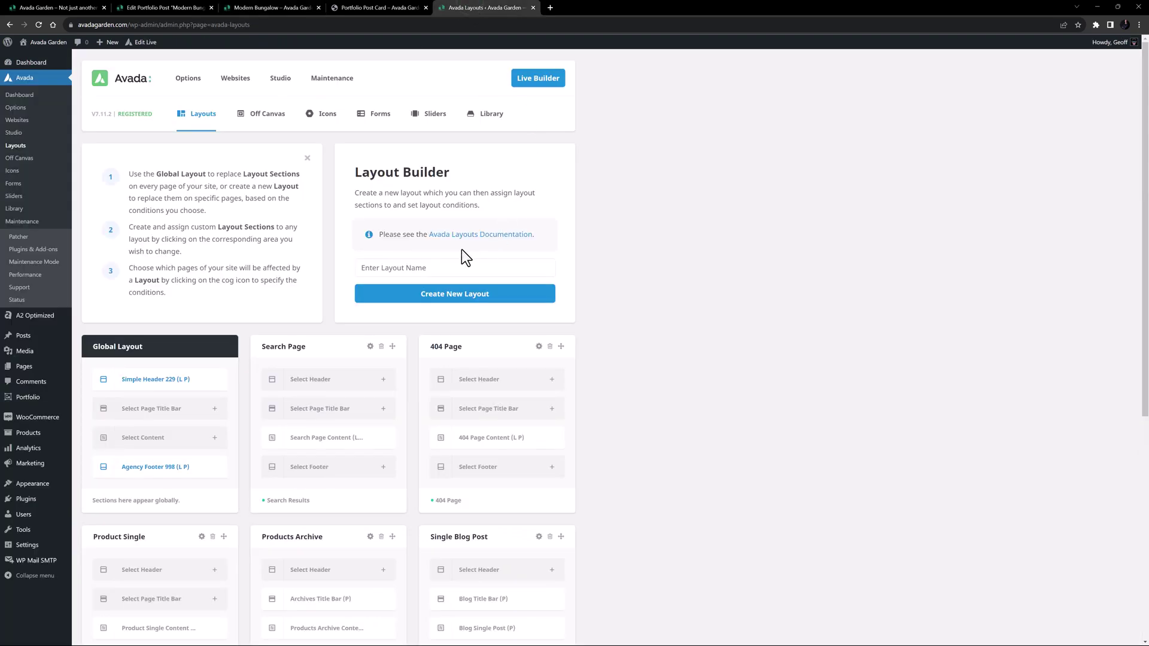
click(429, 266)
text(Portfolio Single Post)
click(424, 300)
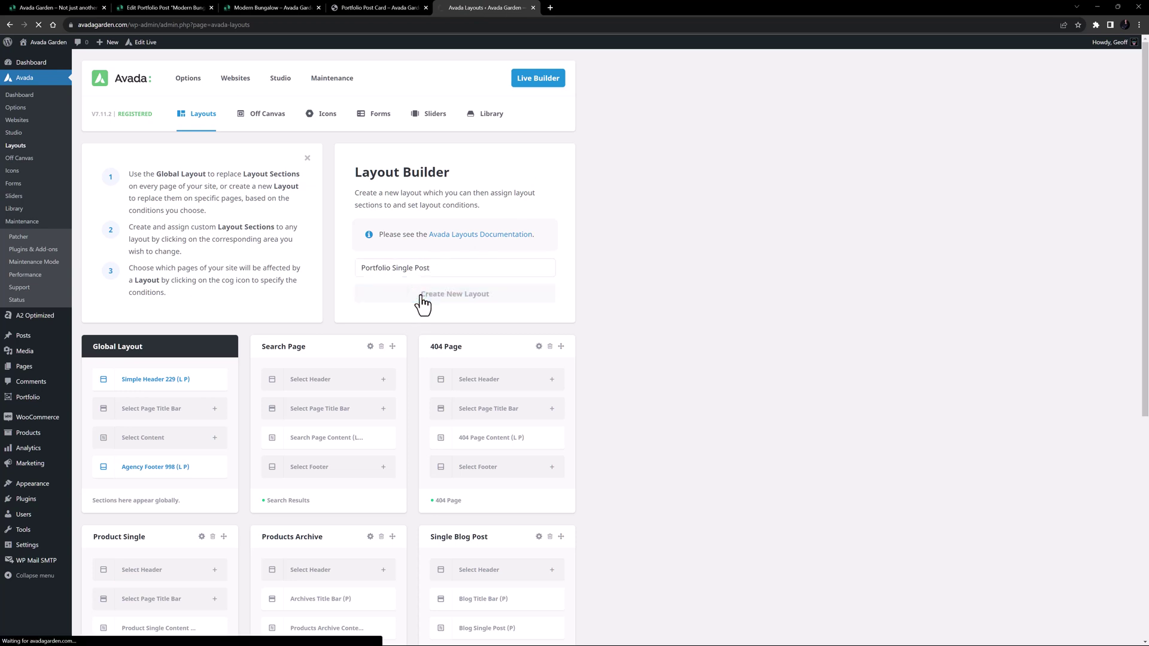
click(386, 267)
text(Portfolio Archive)
key(Return)
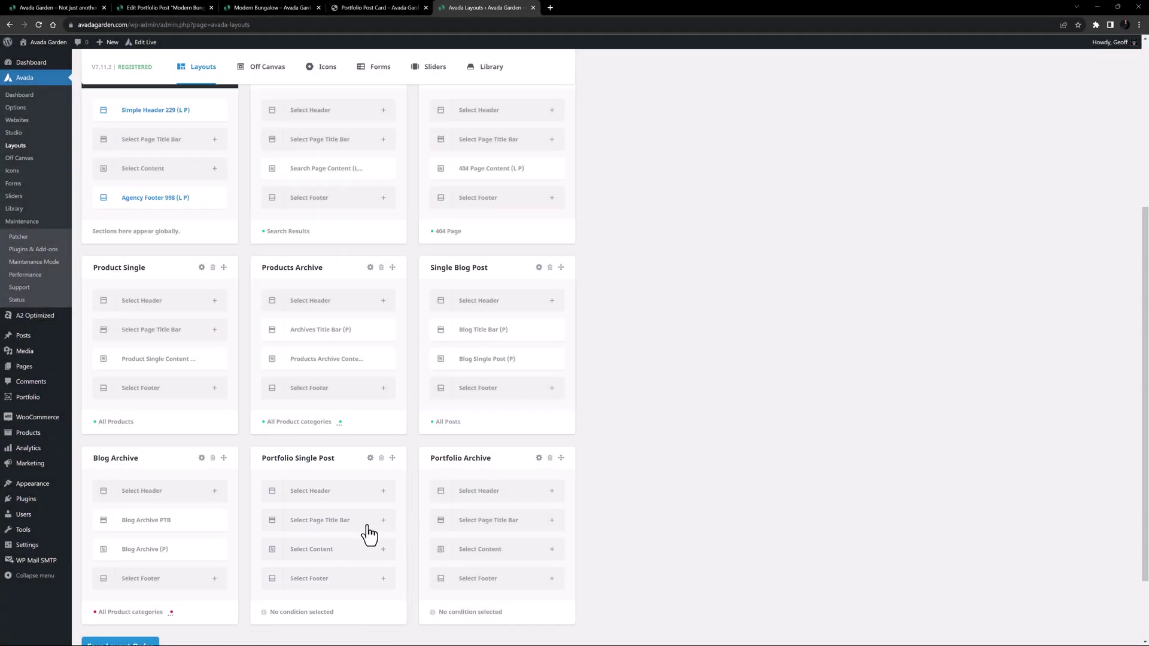
Add a Portfolio Single Content section to Portfolio Single Post, applied to All Portfolio
click(330, 551)
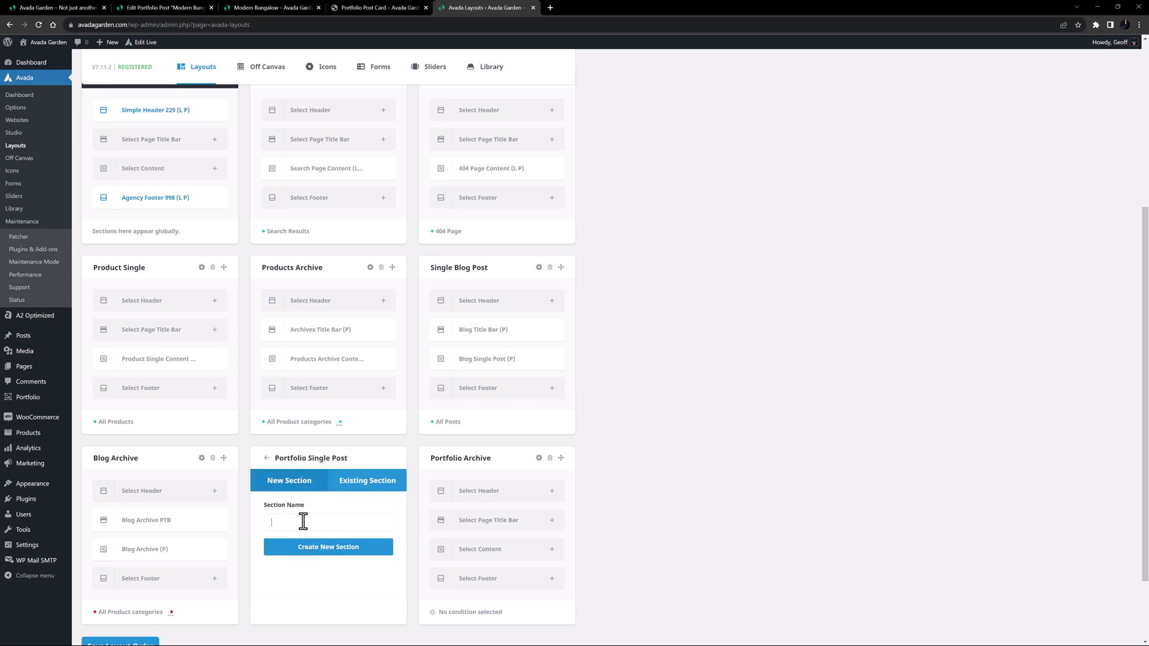
text(Portfolio Single Content)
click(315, 553)
click(297, 611)
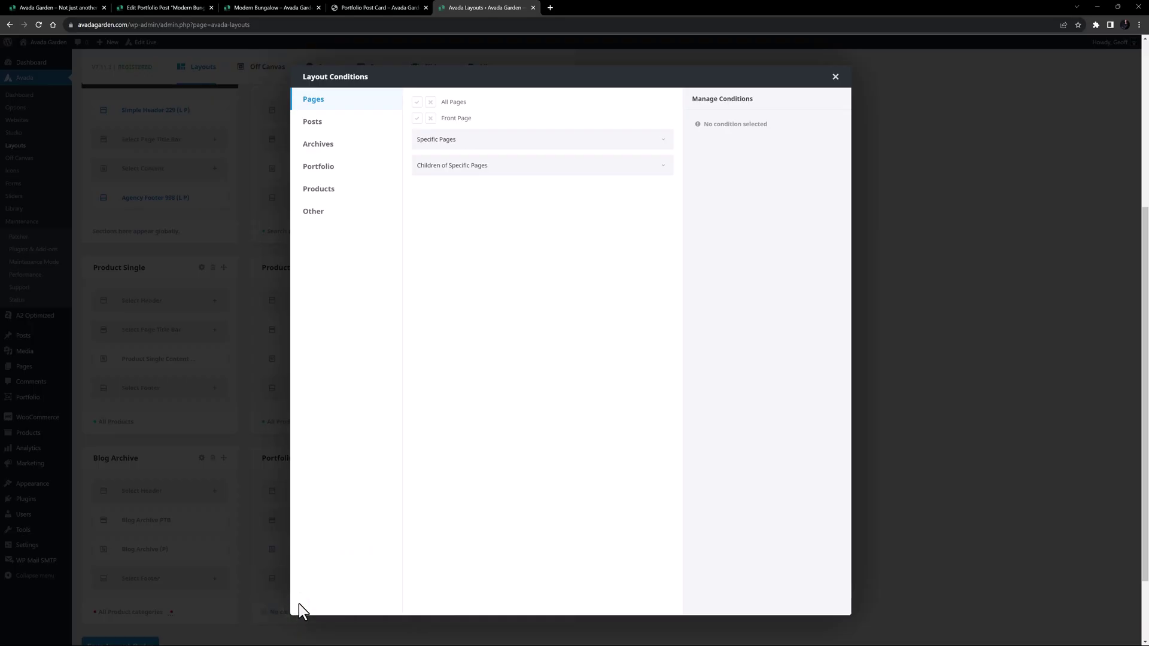
click(318, 168)
click(417, 103)
click(835, 77)
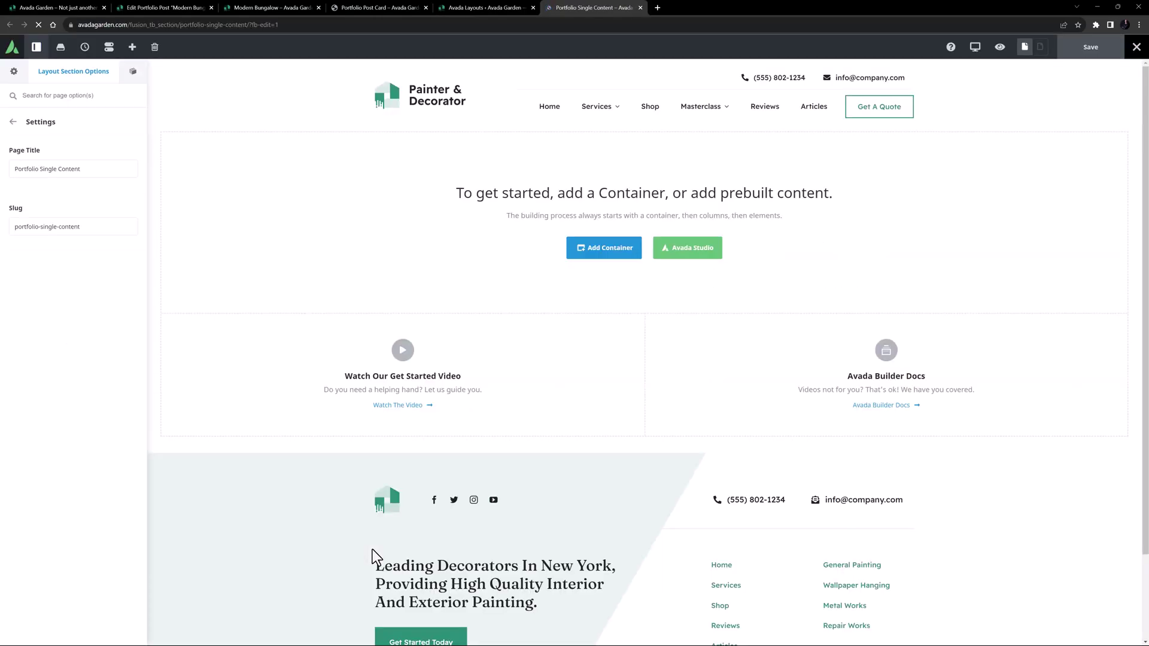
Browse the Studio library's single portfolio designs, then close the library
click(692, 249)
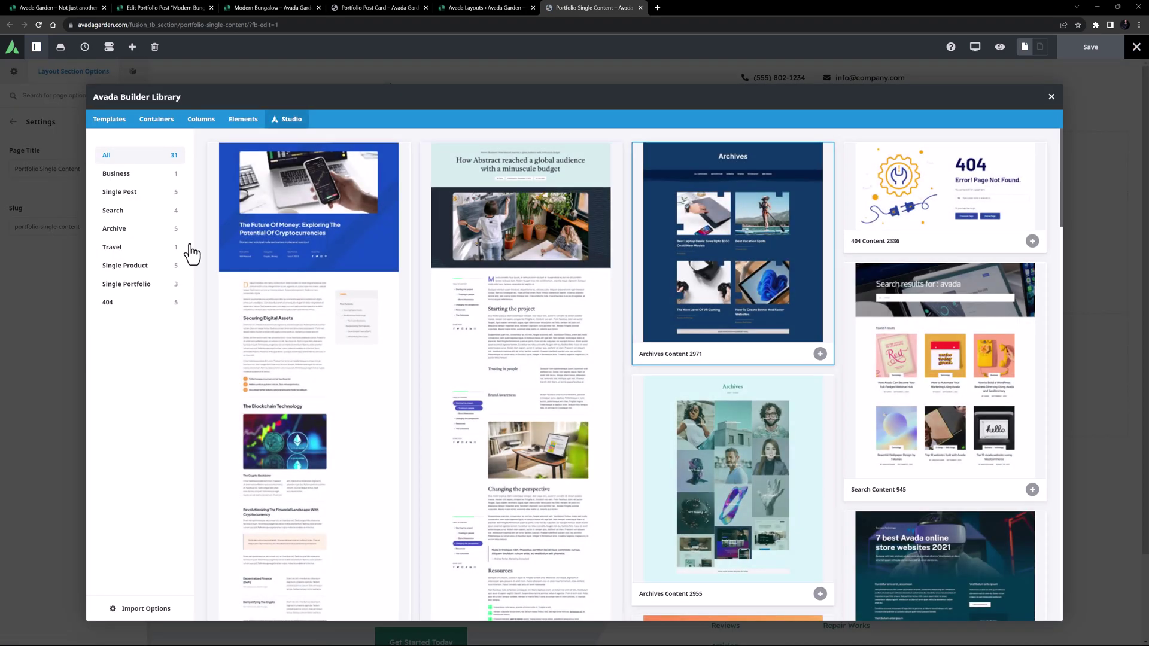
click(121, 285)
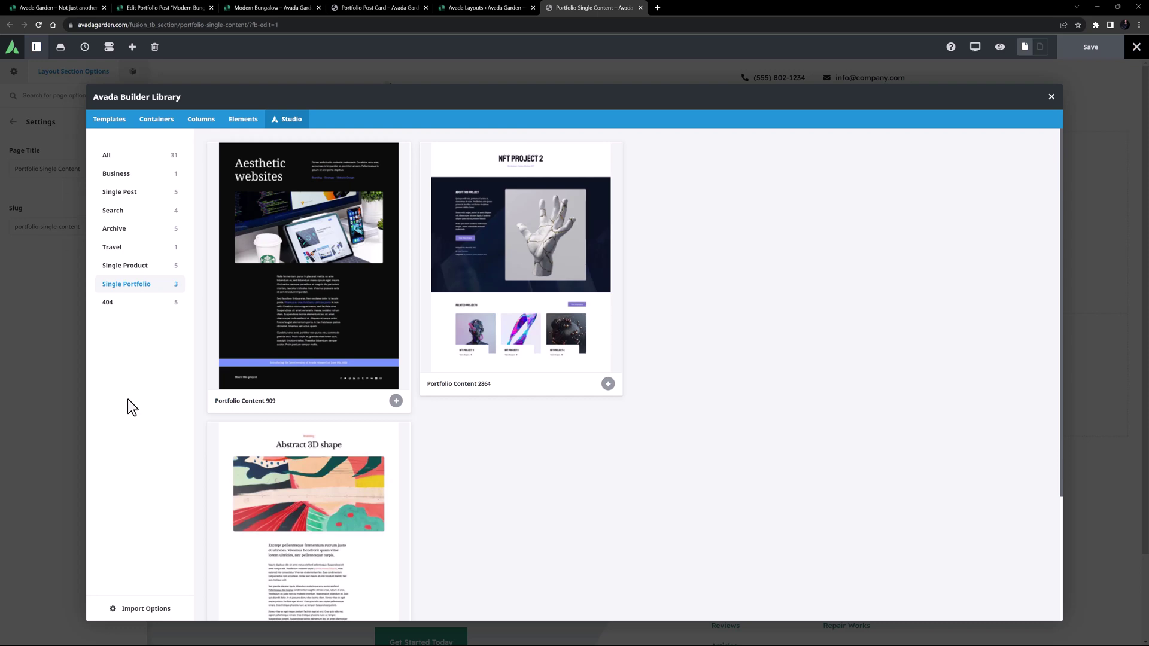
click(1050, 98)
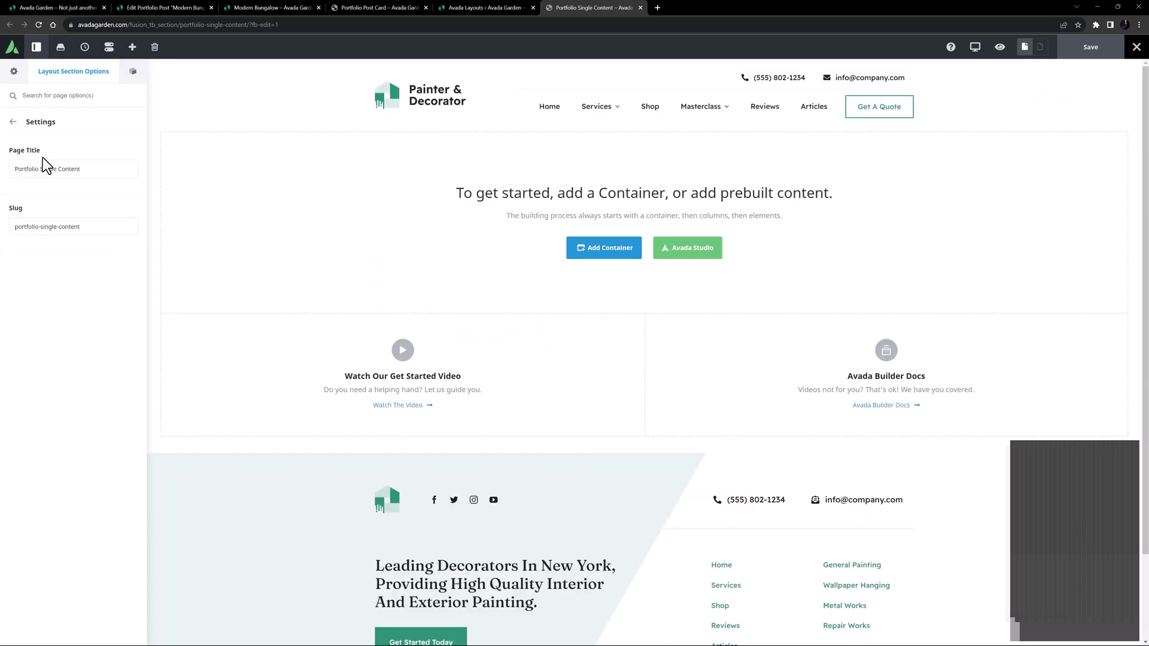
Set View Dynamic Content As to the Modern House Exterior portfolio item
click(13, 121)
click(19, 139)
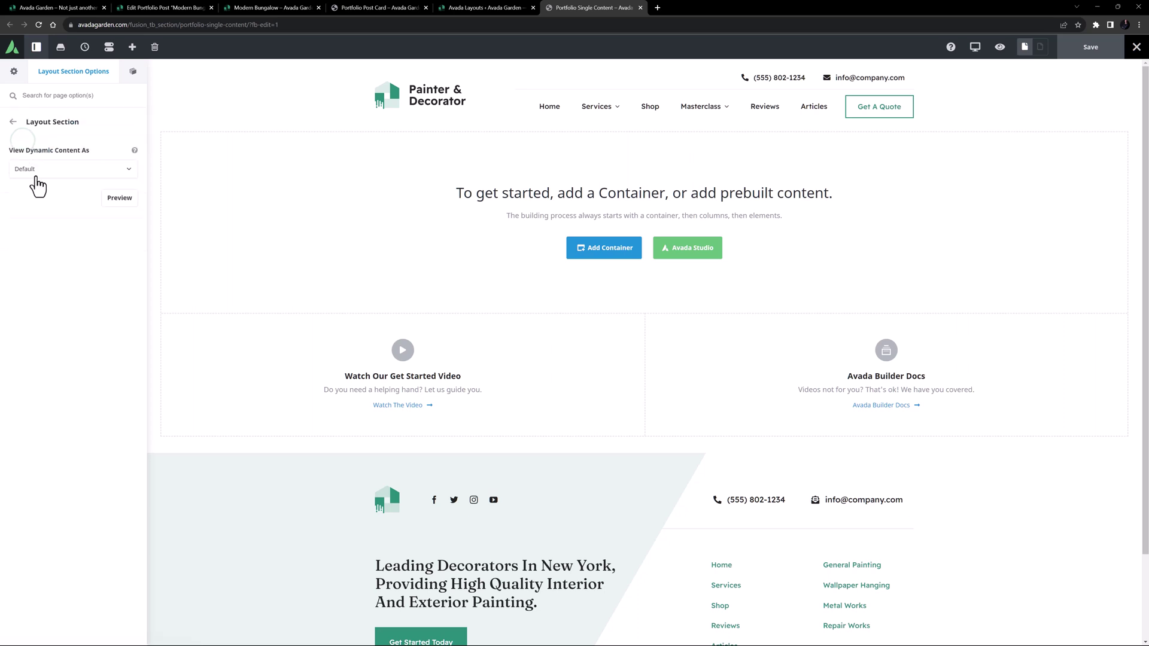
click(36, 174)
scroll(33, 249, down, 3)
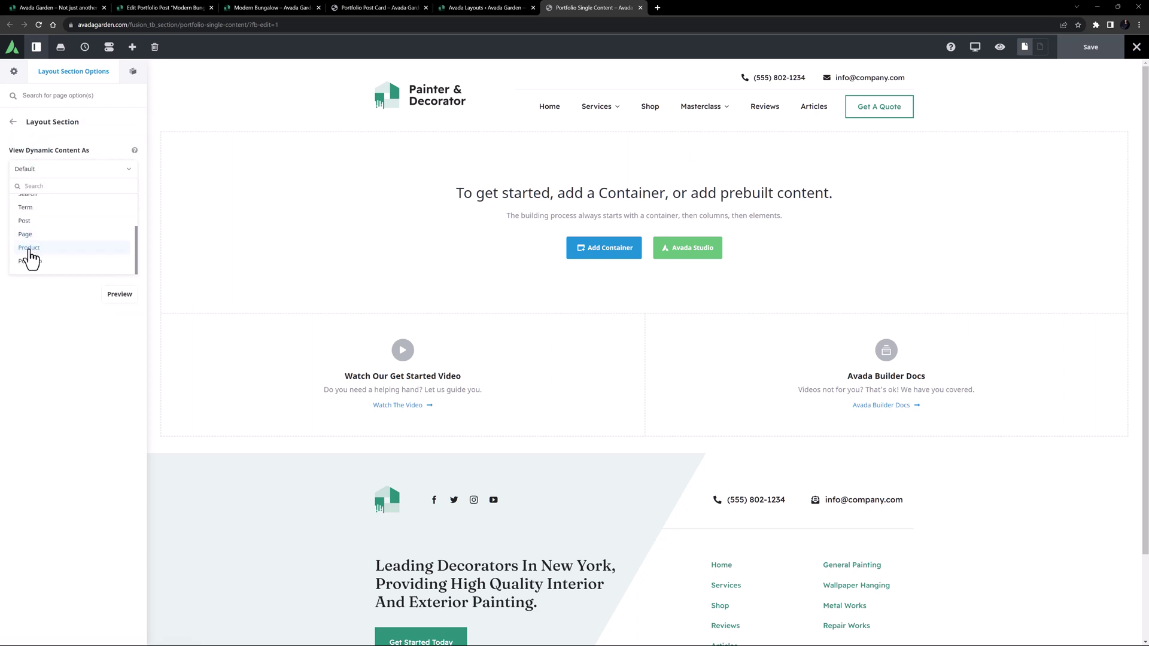
click(27, 262)
click(37, 223)
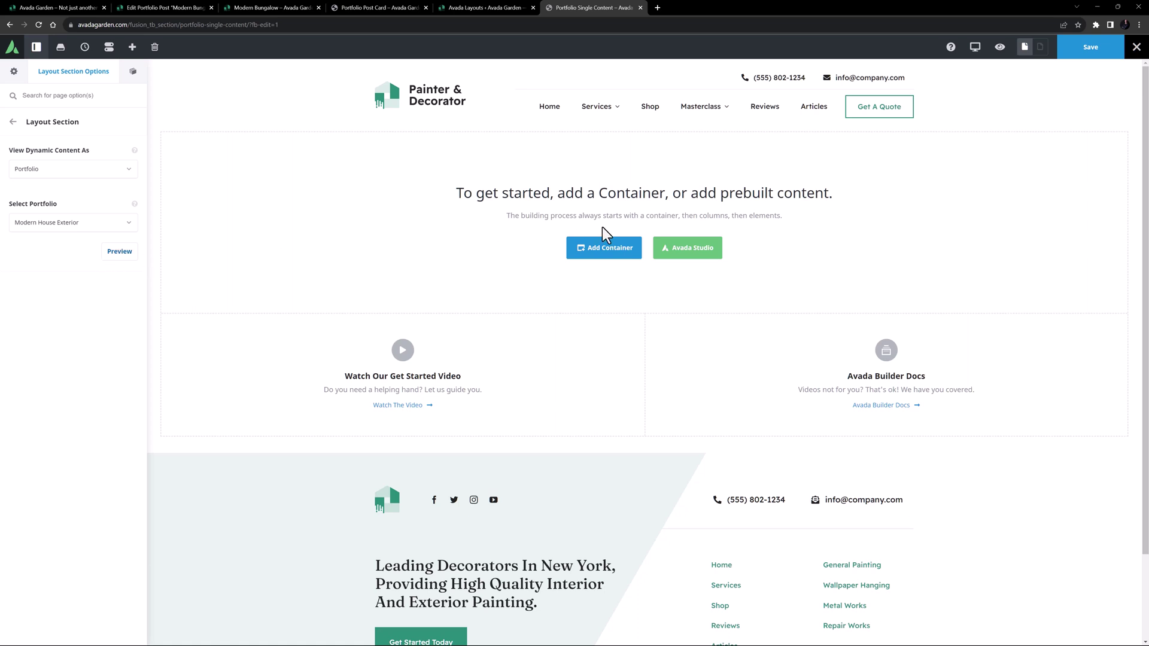
Add a full-width 1/1 container with 140px top and 120px bottom padding
click(607, 247)
click(268, 170)
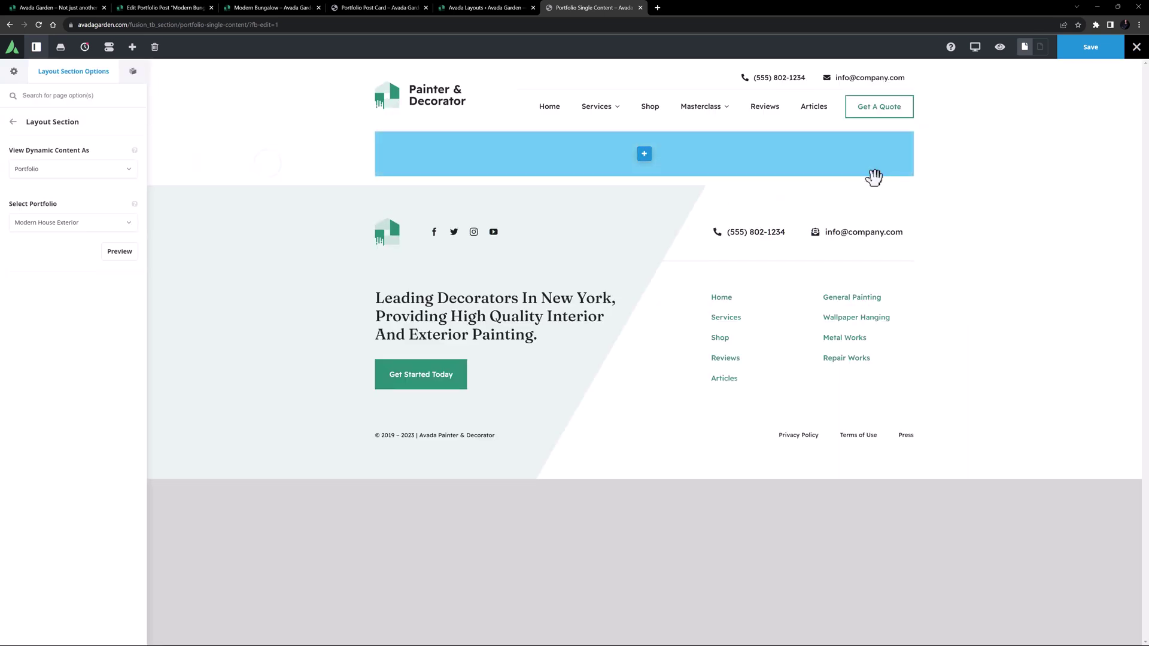
click(1121, 146)
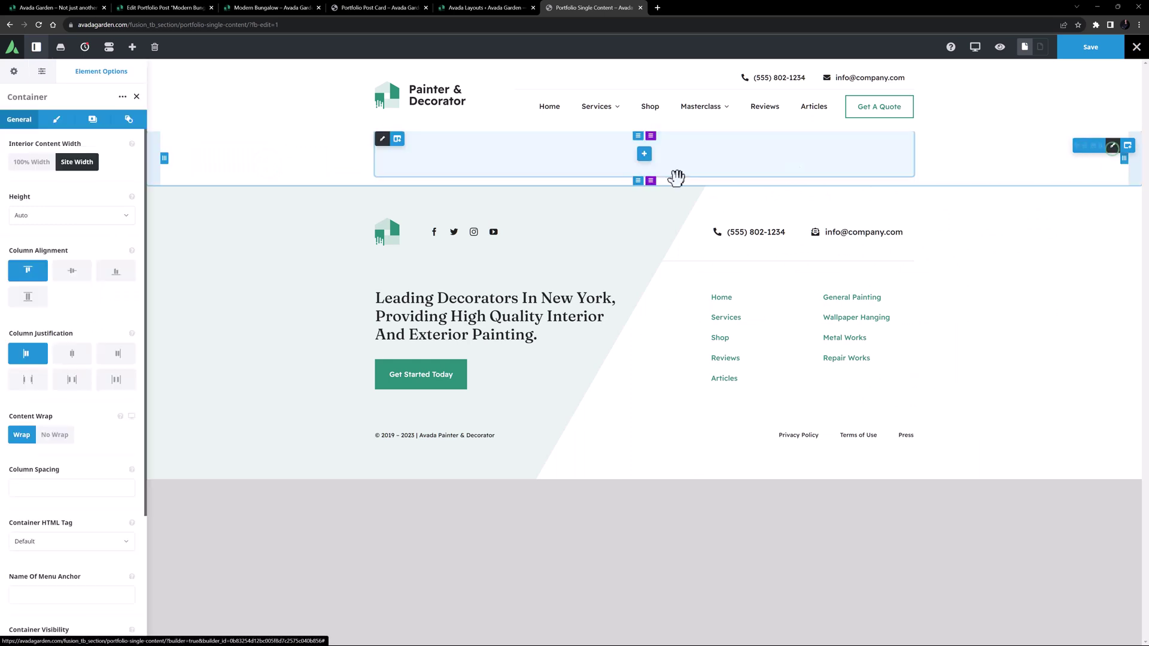
click(56, 119)
click(23, 236)
text(140px)
key(Tab)
key(Tab)
text(120px)
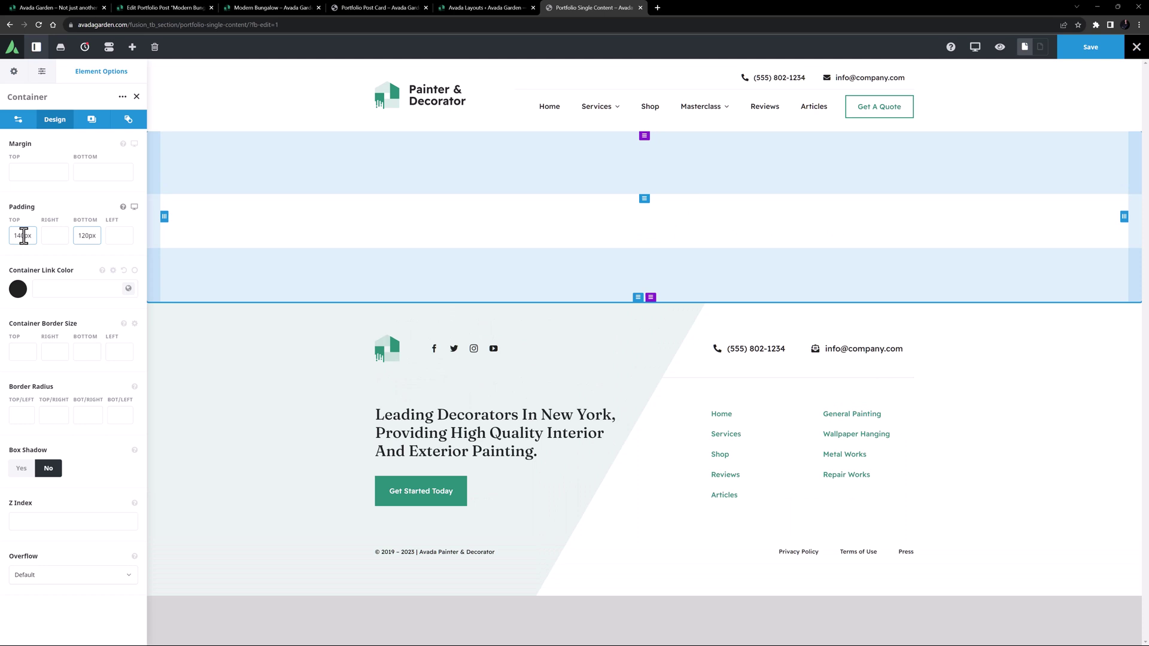
Give the container a teal Color 5 background with reduced opacity
click(91, 120)
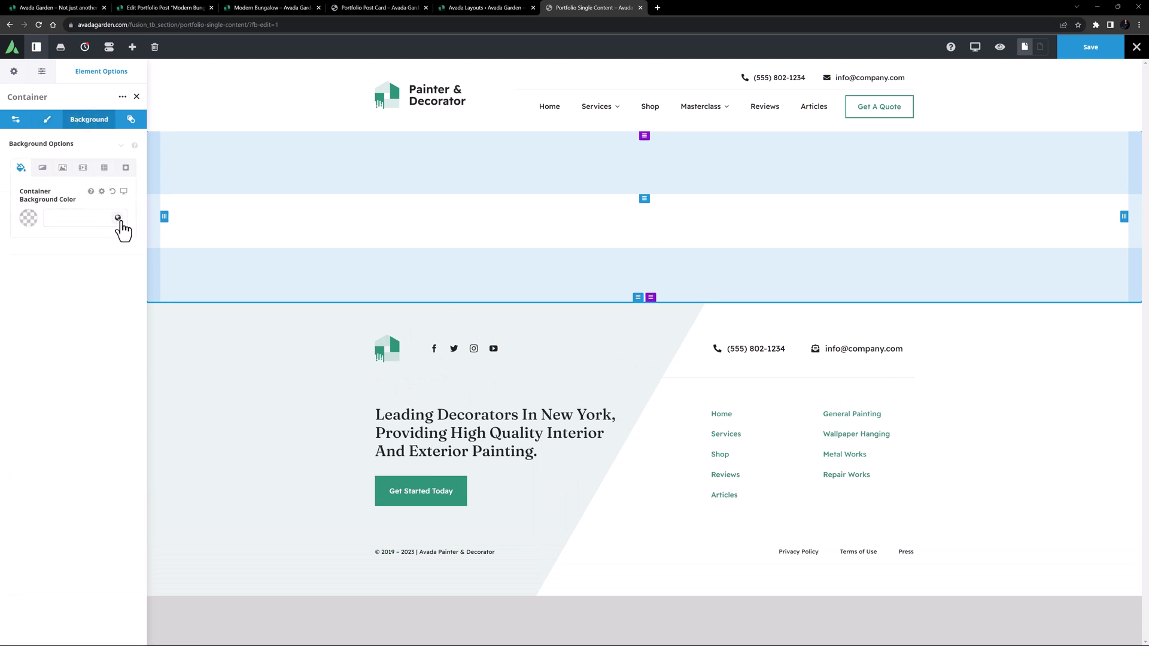
click(118, 218)
click(82, 255)
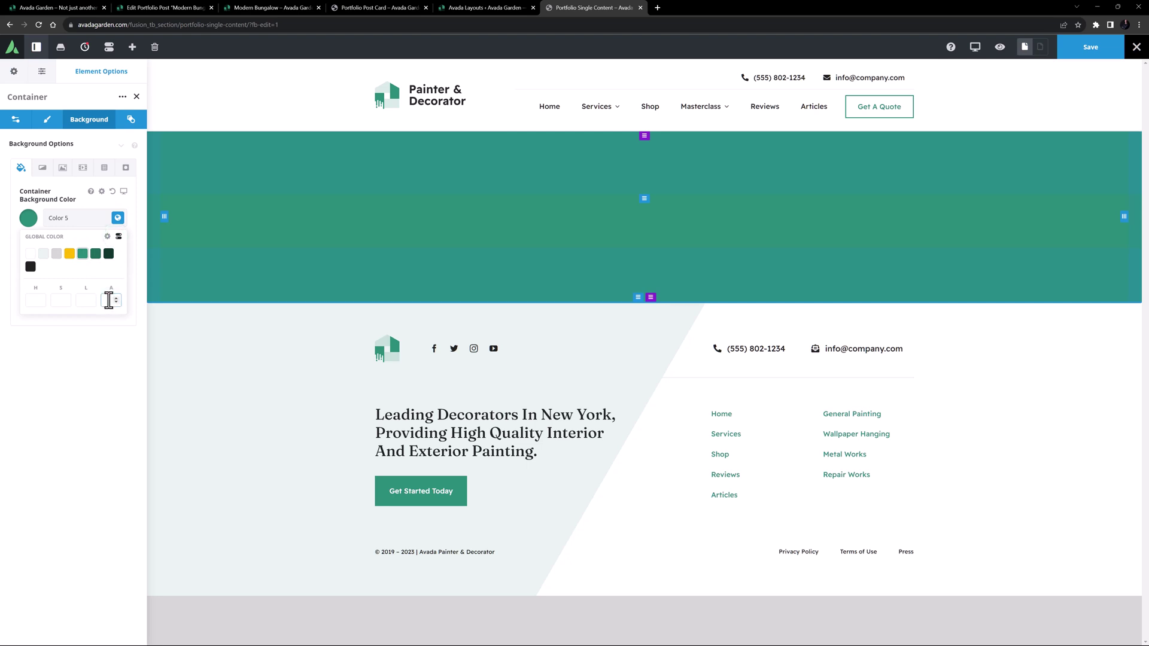
scroll(109, 300, down, 3)
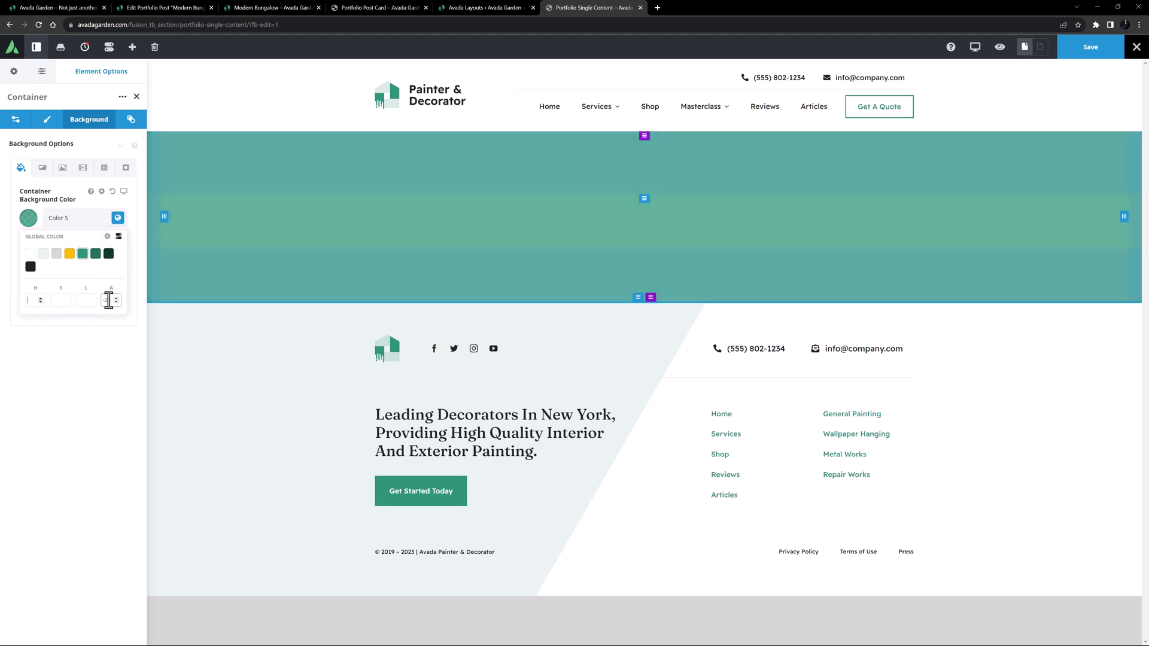
click(100, 353)
Animate the container with a Fade from Top at speed 0.9
click(129, 119)
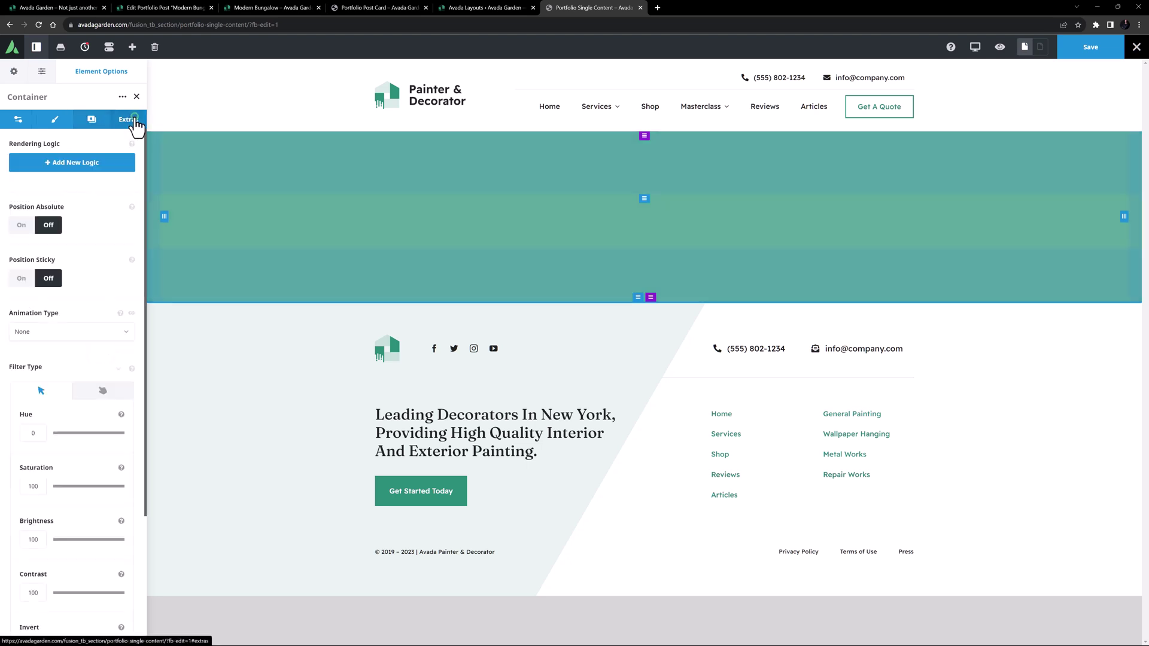
click(56, 333)
click(38, 397)
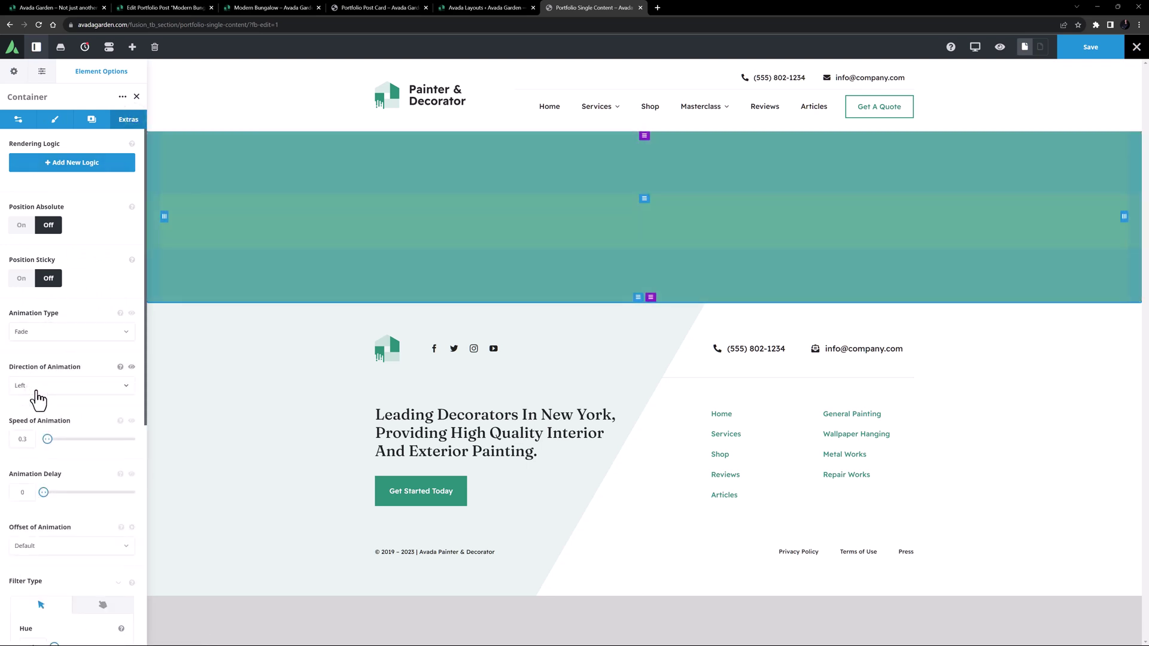
click(38, 390)
click(35, 407)
click(24, 439)
text(9)
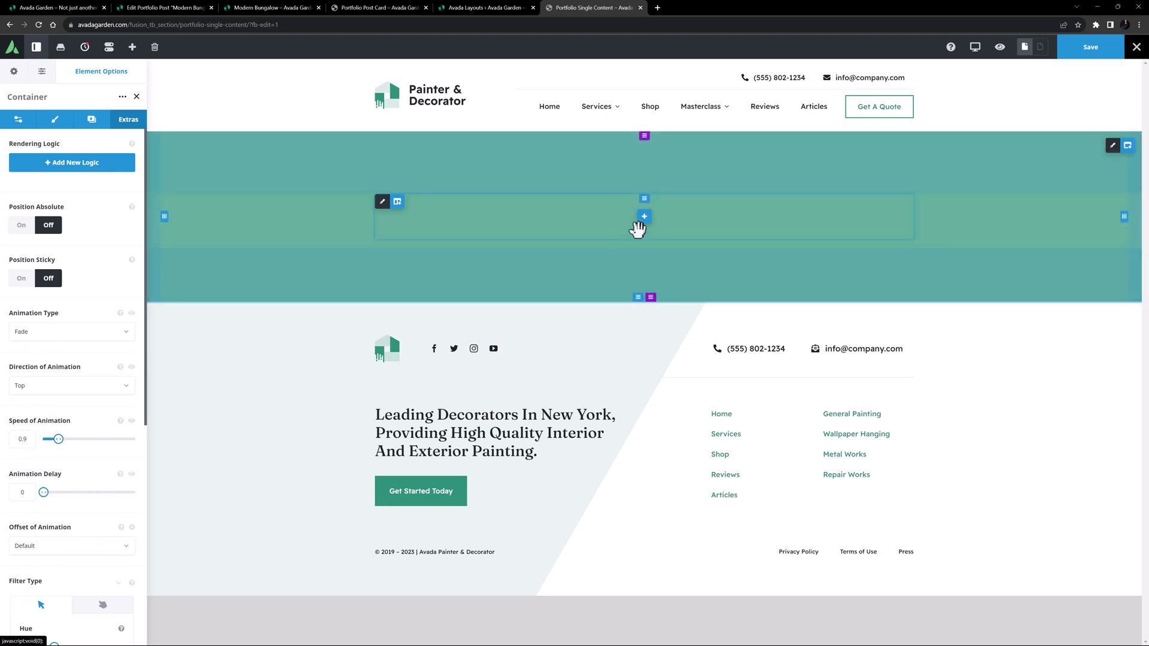
Add a Title element to the column showing the dynamic portfolio title
click(644, 226)
click(205, 119)
click(485, 220)
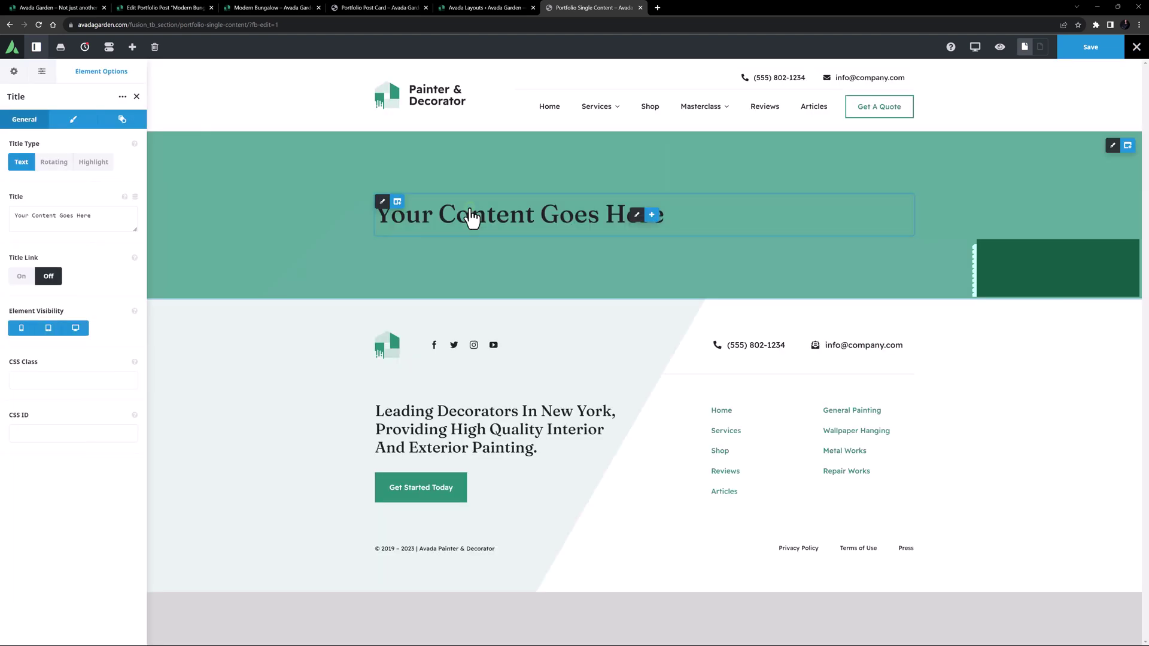
click(135, 197)
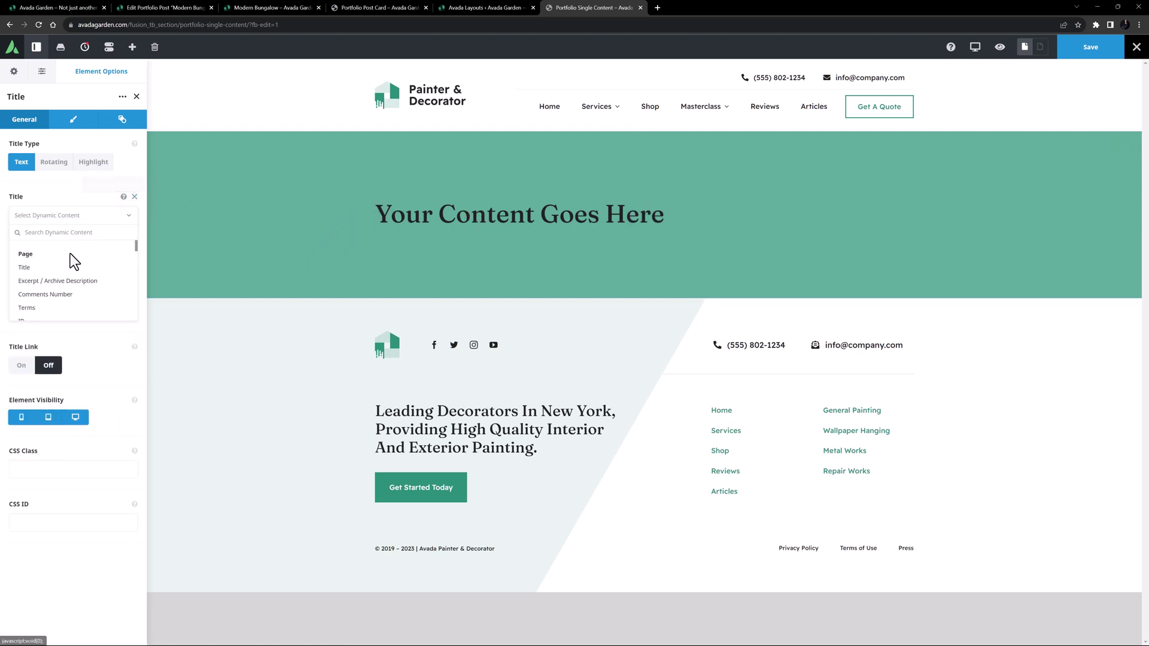
click(47, 269)
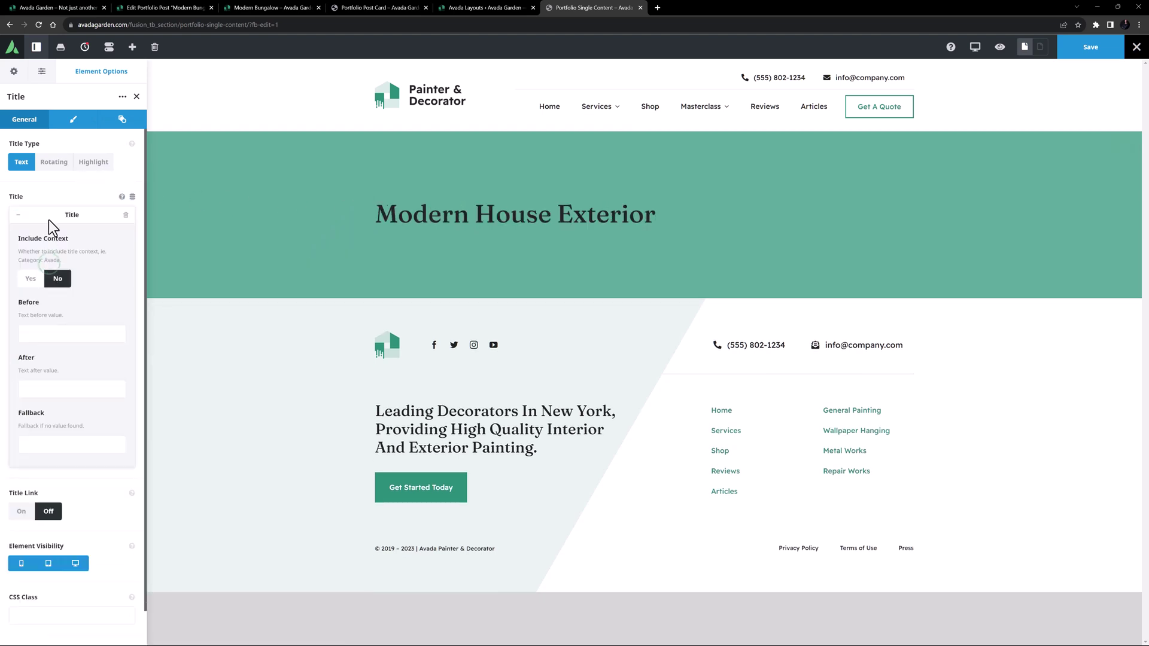
Centre the heading, colour it white Color 1, and set its top margin to 0
click(71, 122)
click(50, 162)
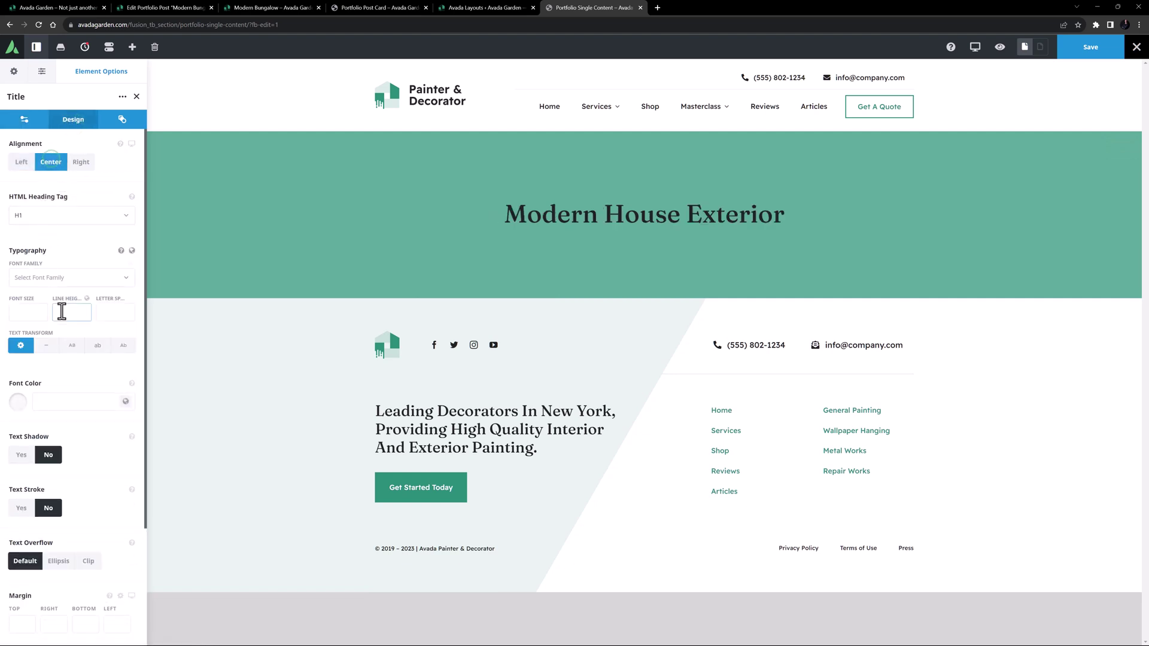
click(125, 402)
click(18, 437)
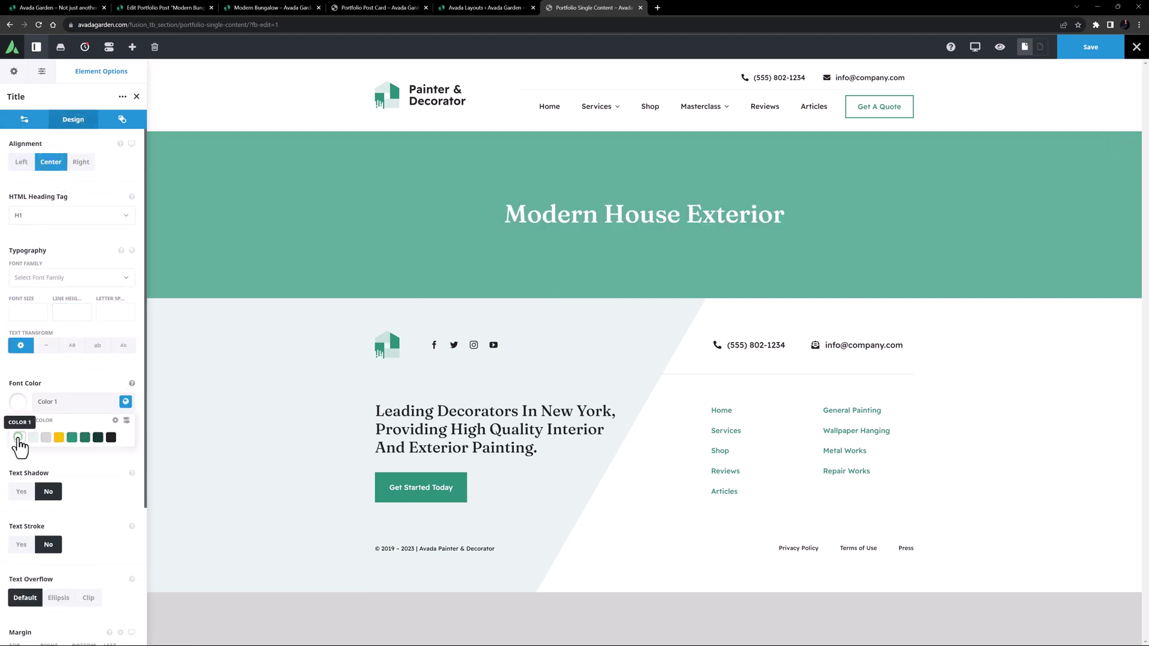
scroll(63, 479, down, 3)
click(28, 470)
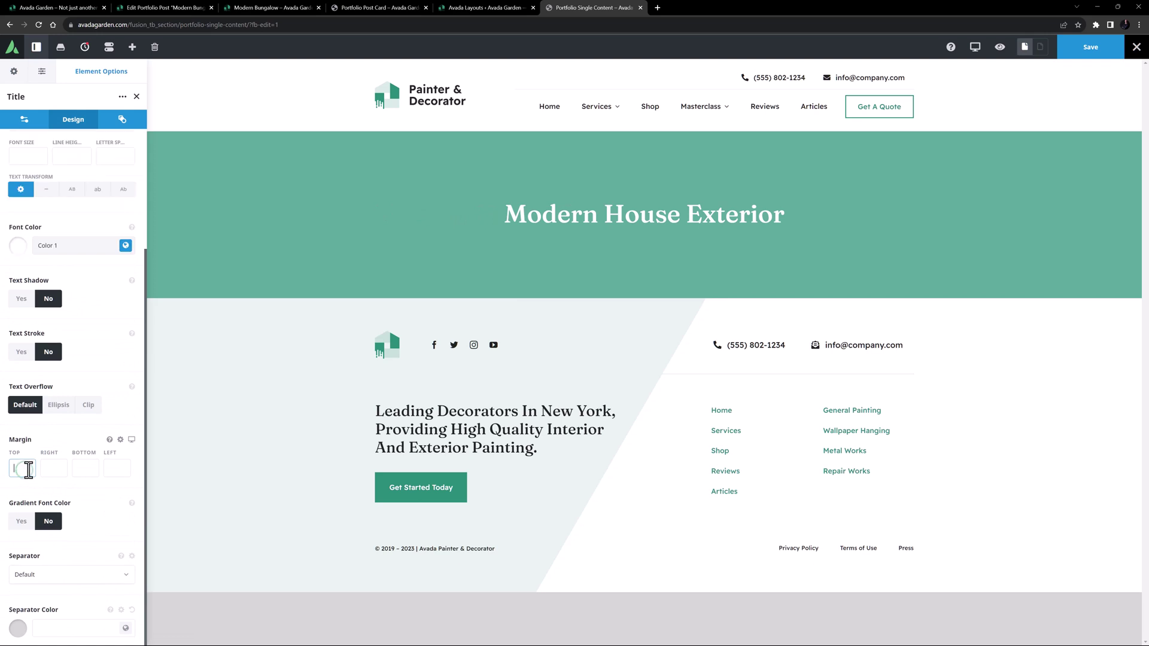
text(0)
key(Tab)
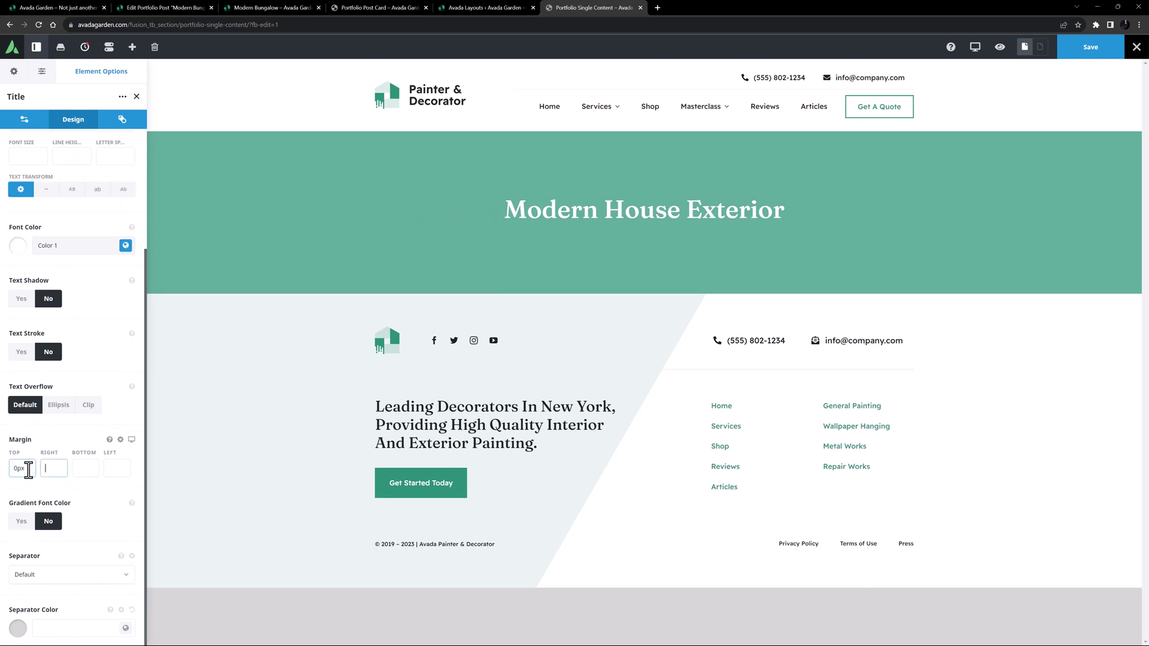
Duplicate the heading and switch the copy's dynamic source to the portfolio Excerpt
click(622, 215)
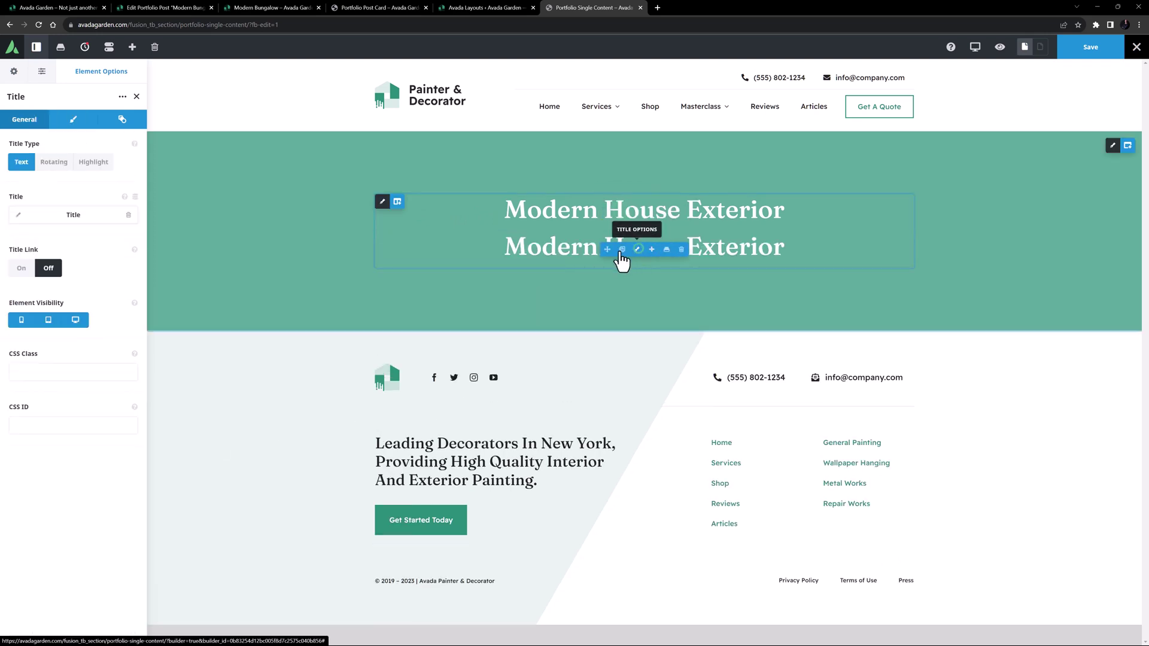
click(128, 215)
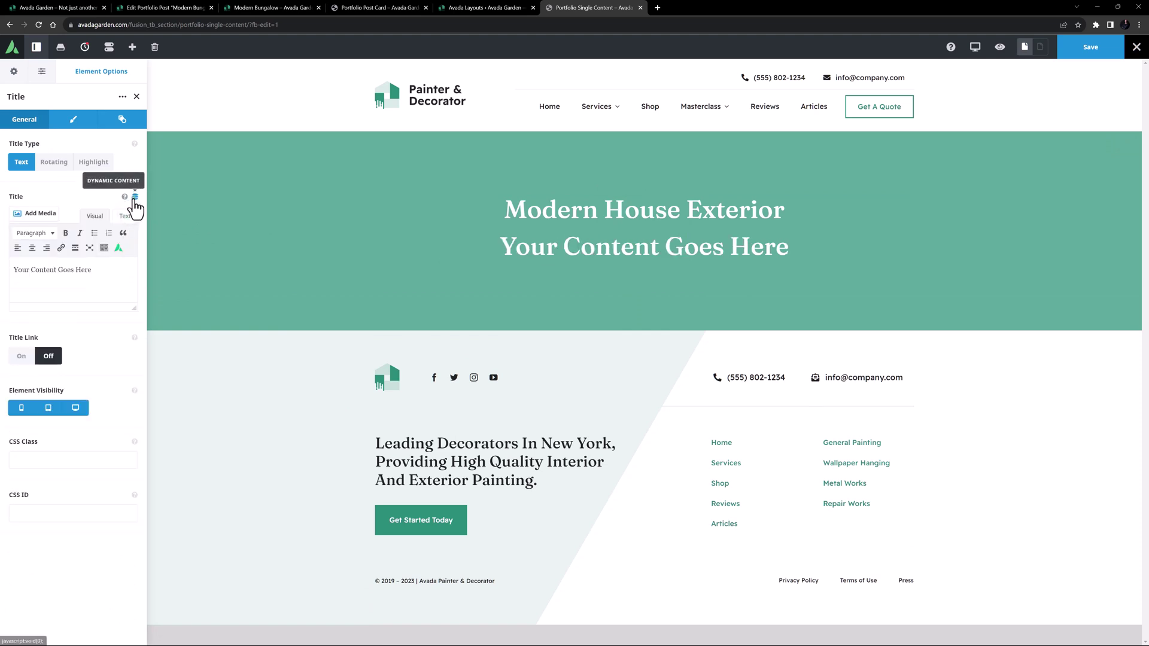
click(134, 197)
click(79, 281)
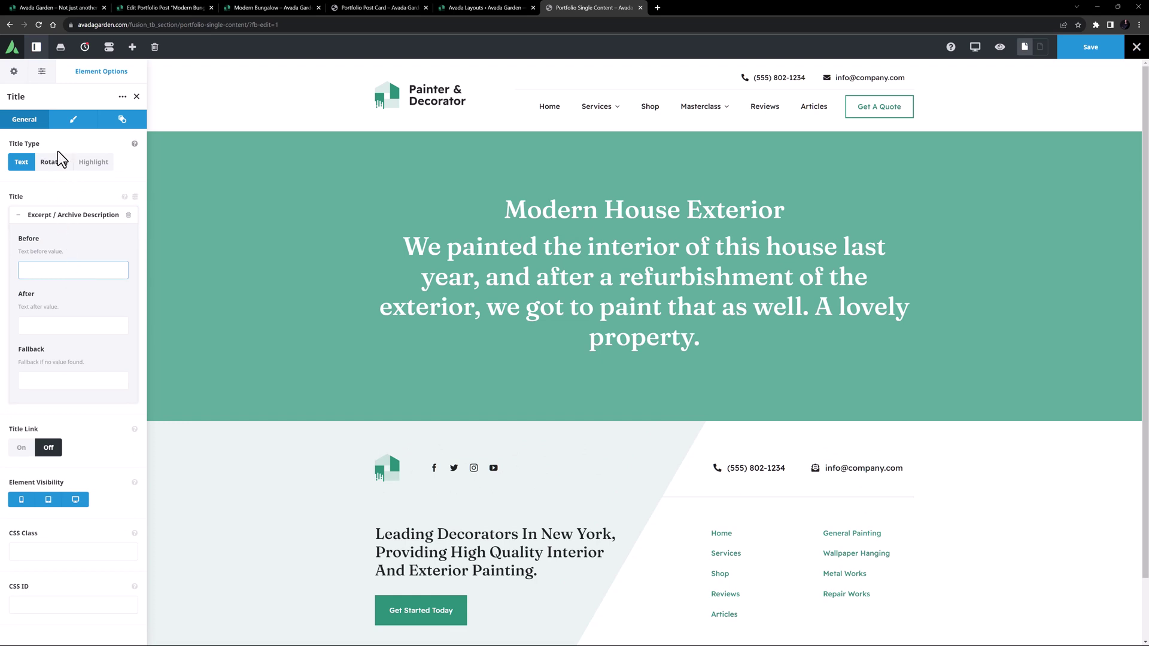
Make the excerpt an H2 with the Readex Pro 18px typography preset and 20% side margins
click(73, 119)
click(34, 213)
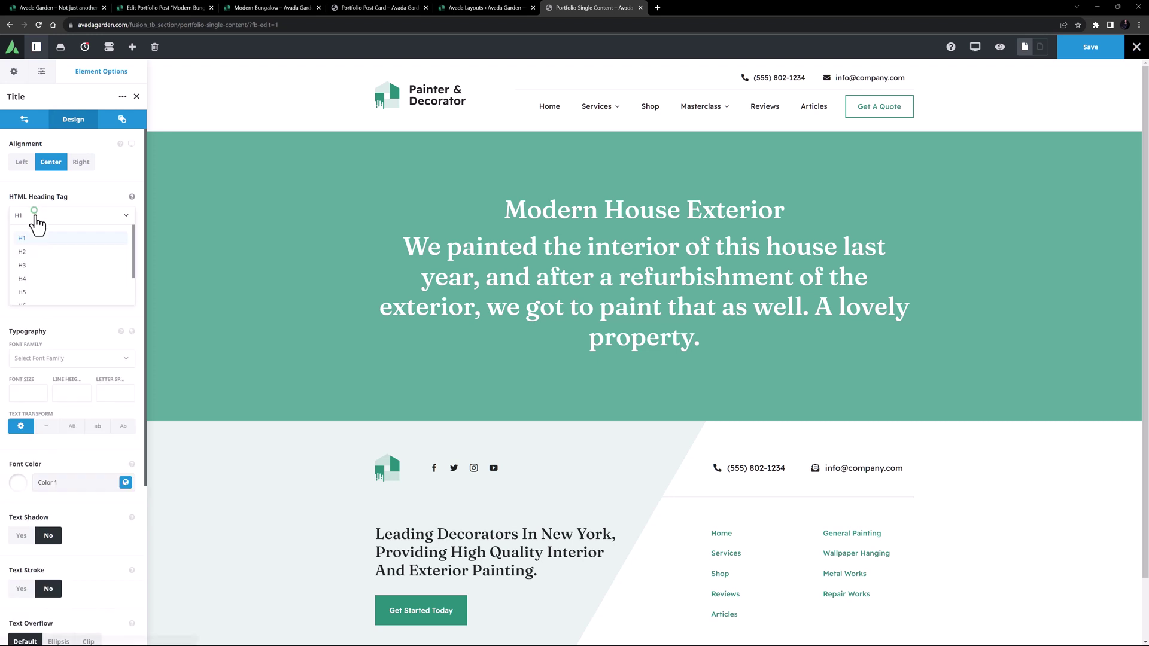
click(24, 252)
click(131, 251)
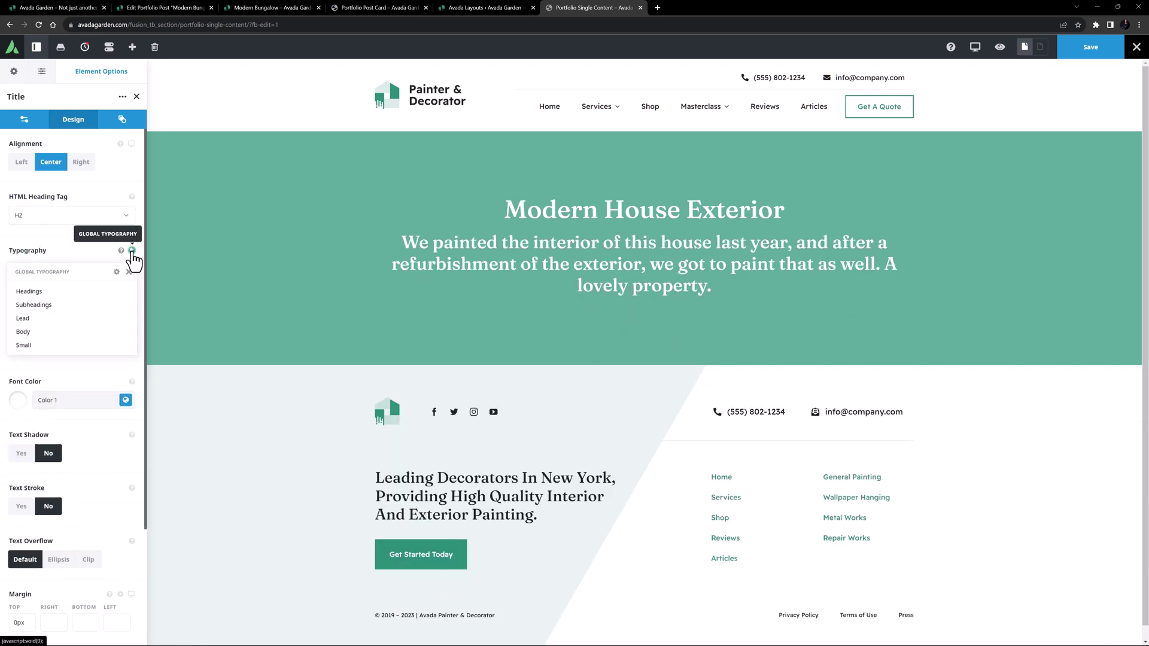
click(58, 306)
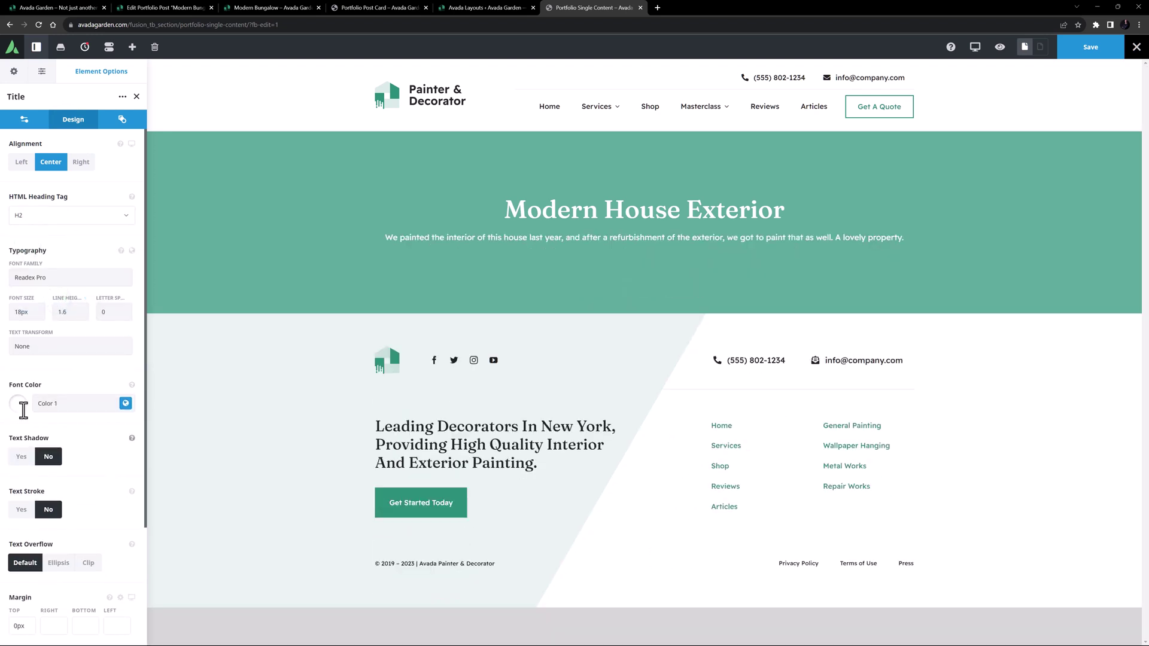
text(10%)
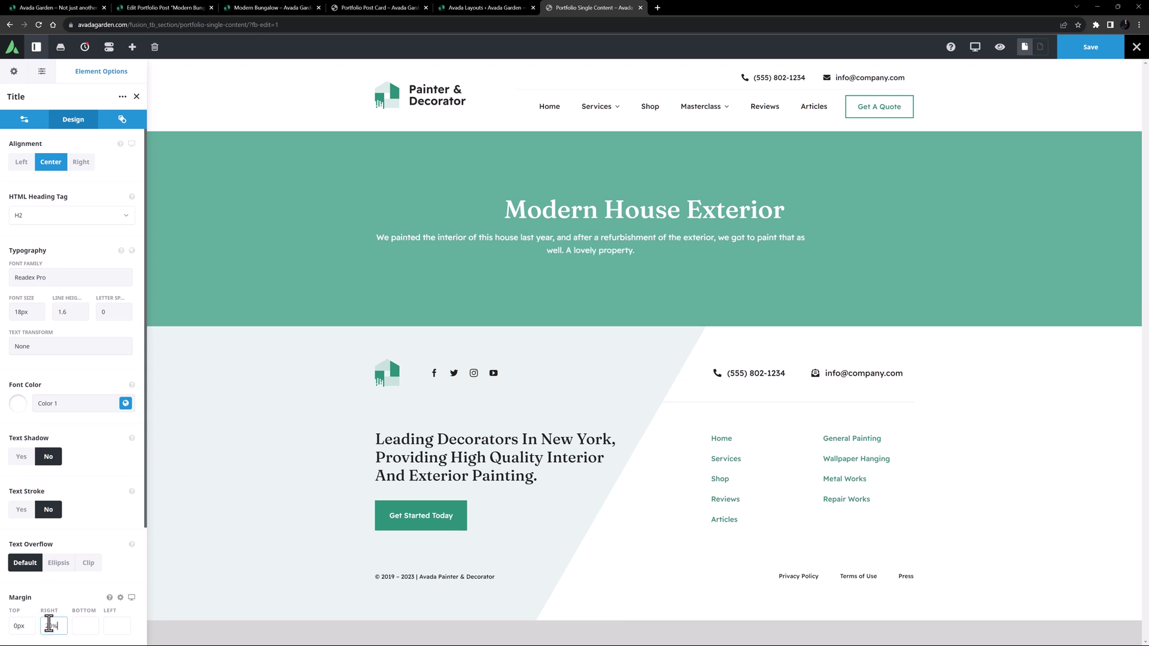
key(Tab)
text(20%)
scroll(49, 624, down, 3)
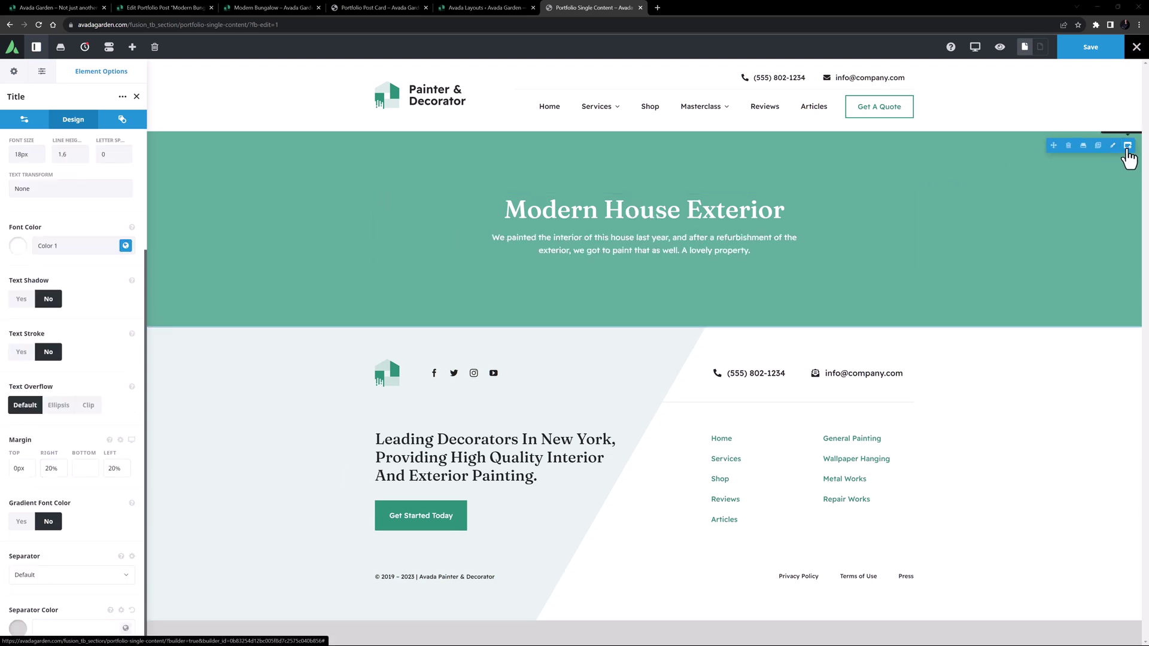
Add a narrow-left, wide-right two-column container with 100px top and bottom padding
click(1127, 158)
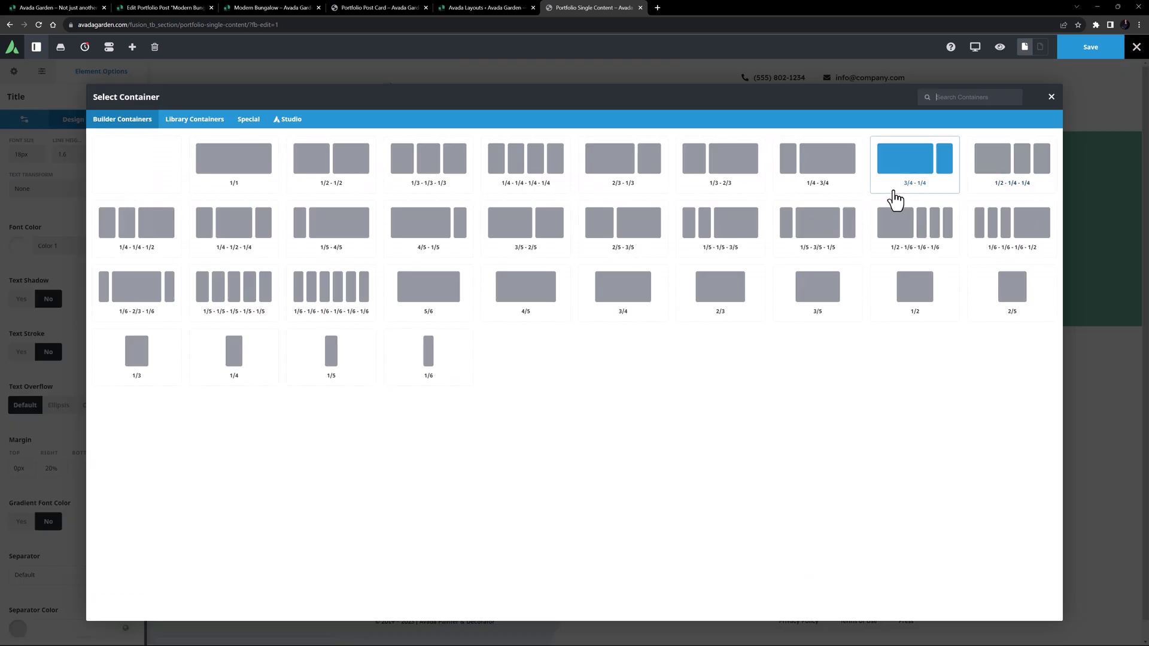
click(798, 172)
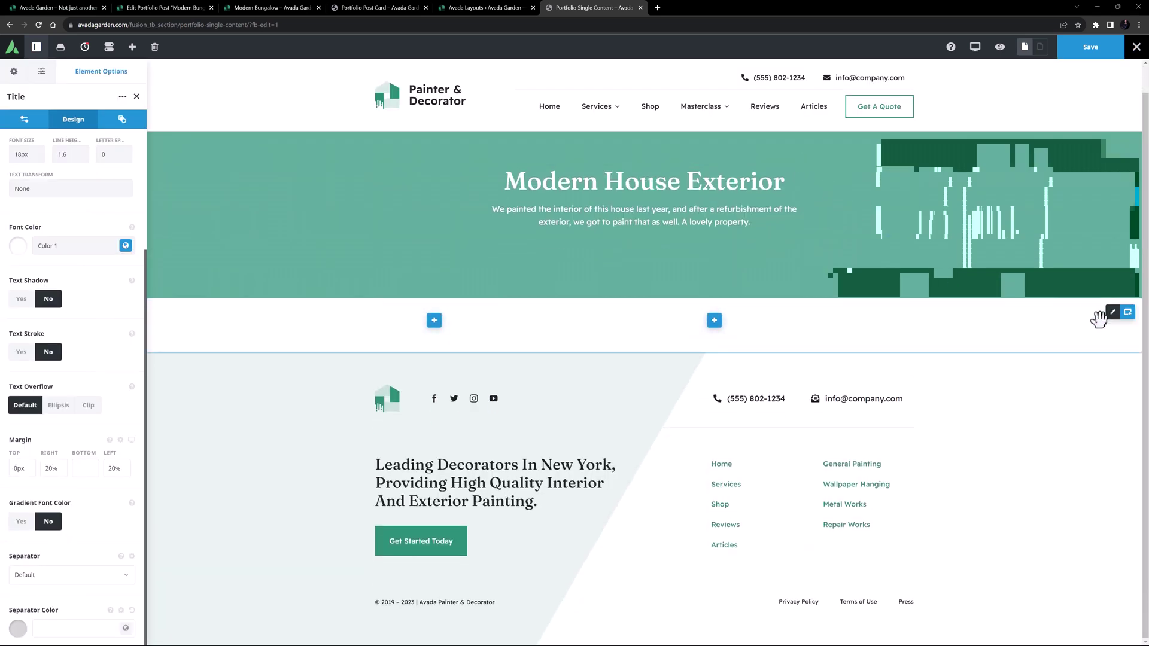
click(1110, 313)
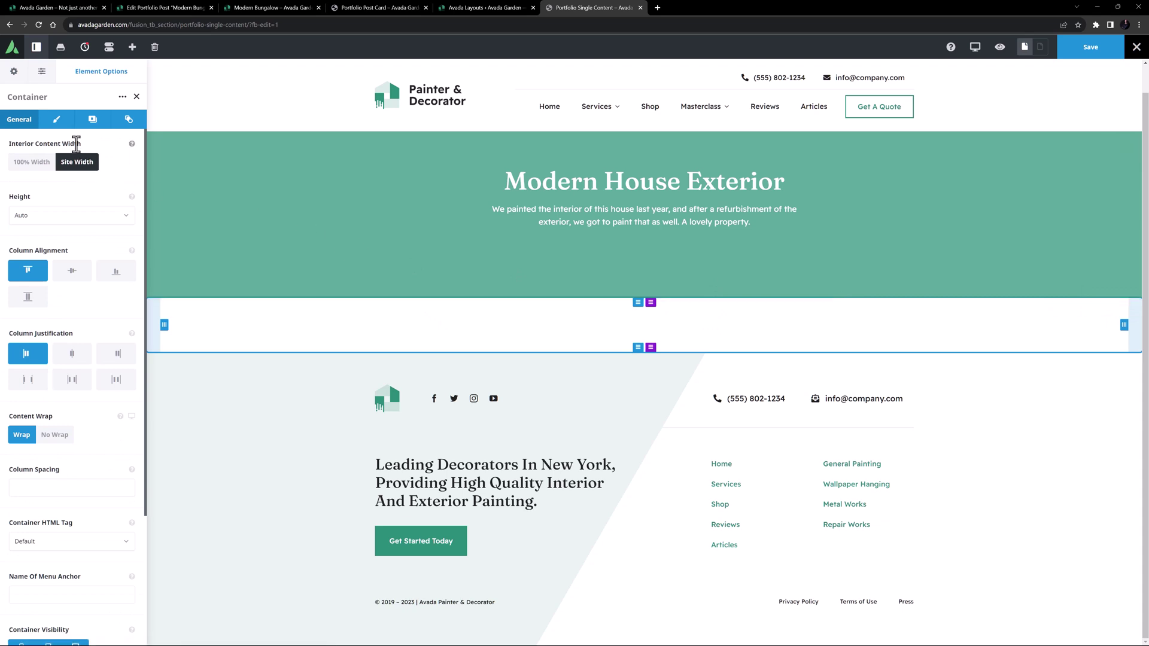
click(52, 115)
click(22, 234)
text(100px)
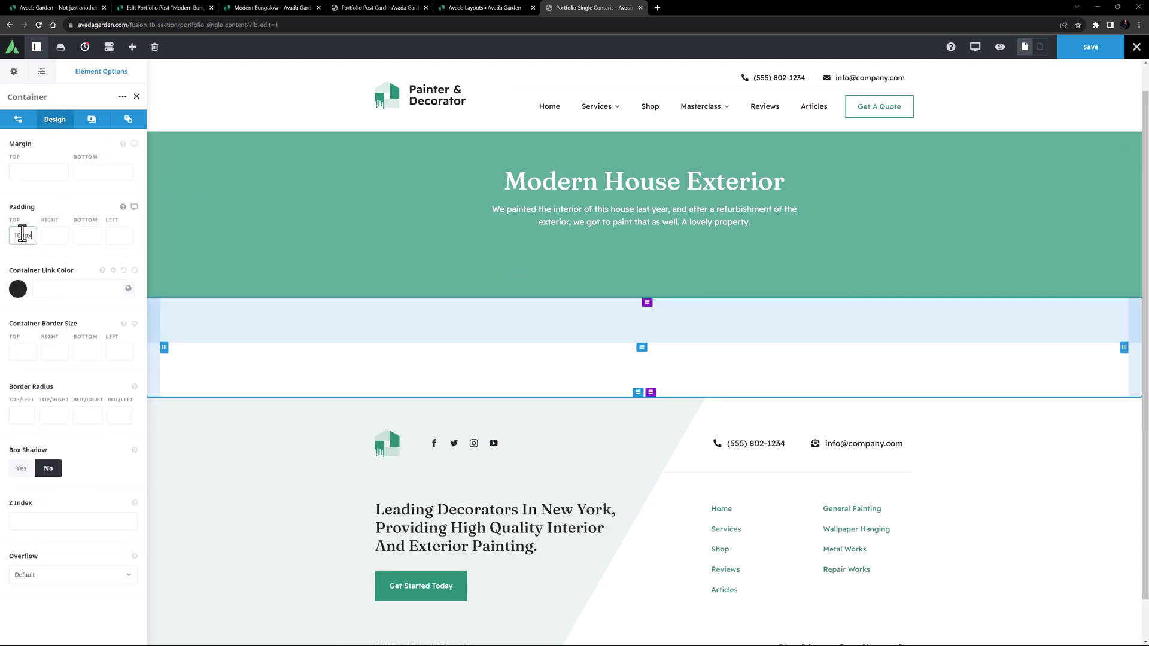
text(100px)
key(Tab)
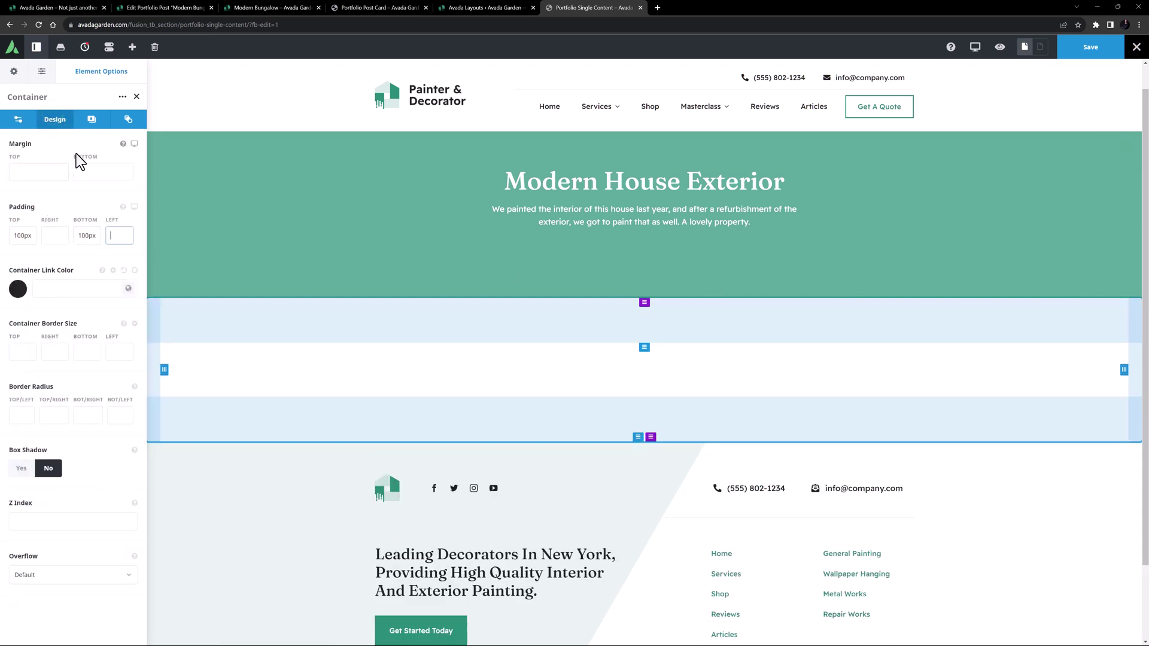
Set the container background to the light grey global Color 2
click(93, 121)
click(118, 218)
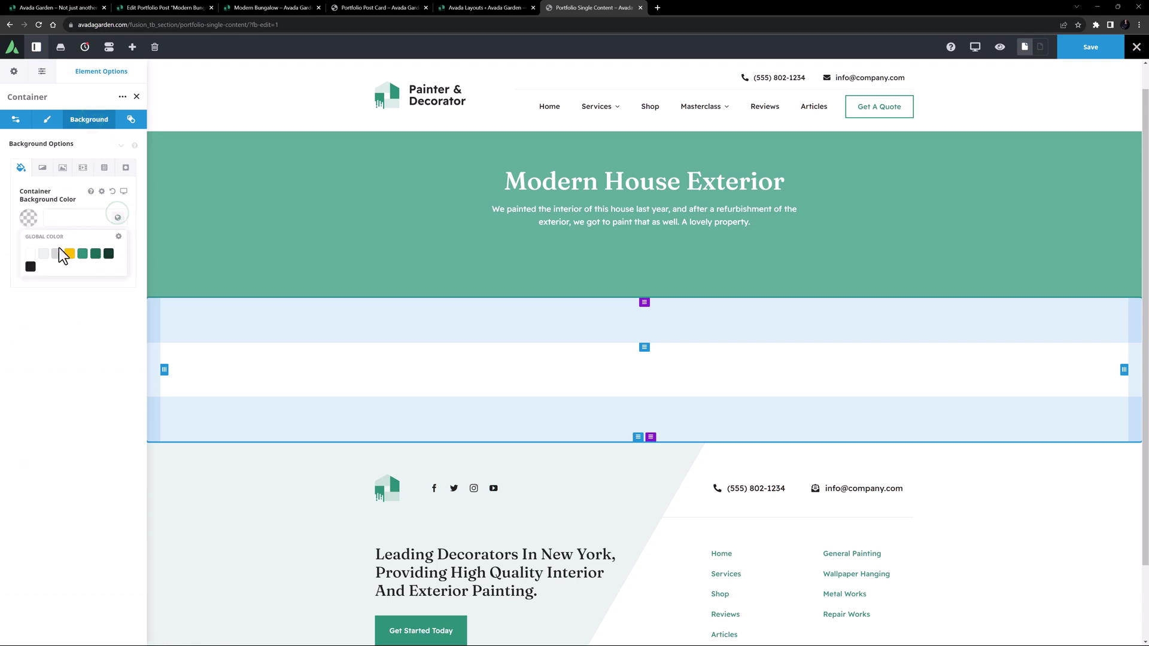
click(43, 254)
click(108, 285)
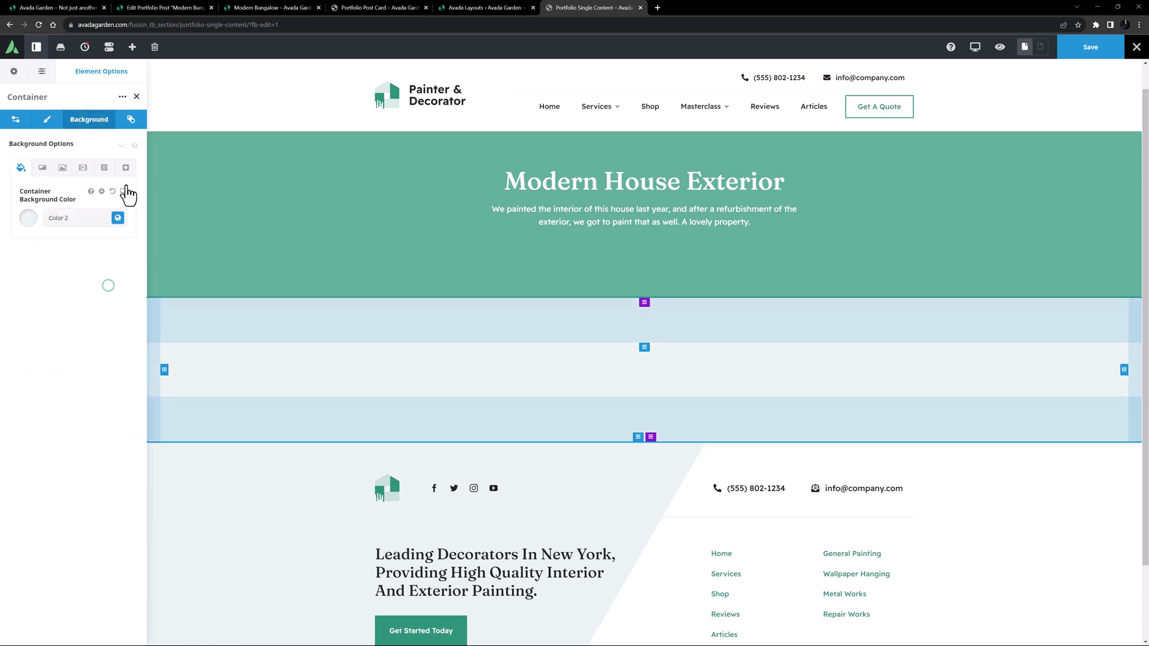
Give the container a Fade animation coming in from the right
click(130, 121)
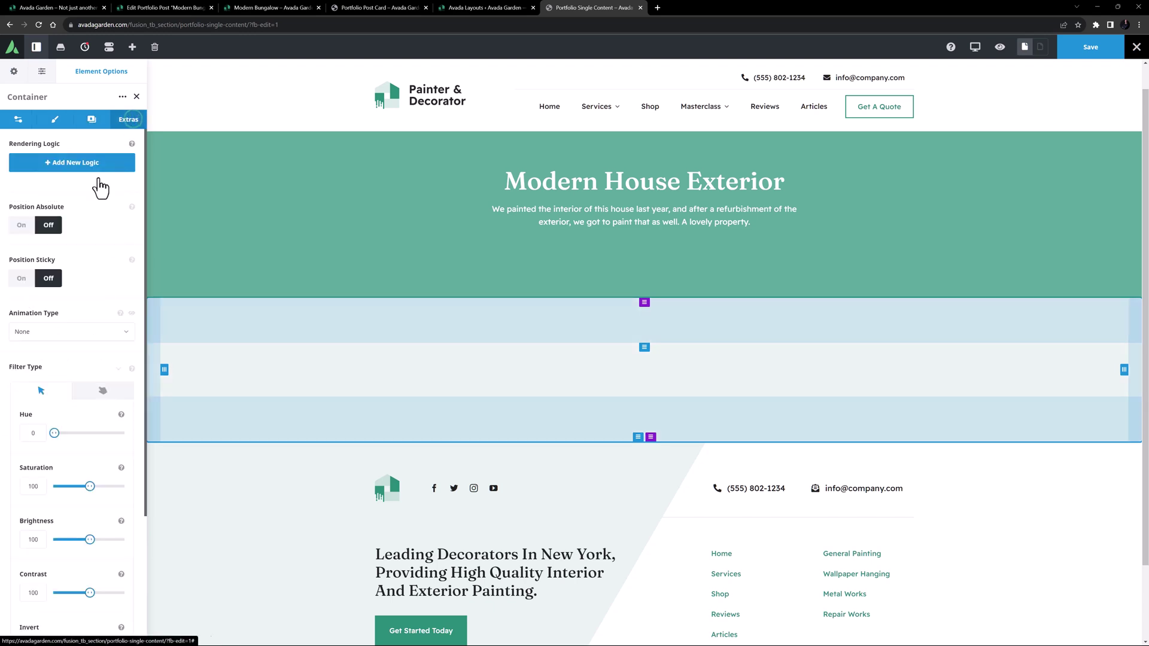
click(56, 338)
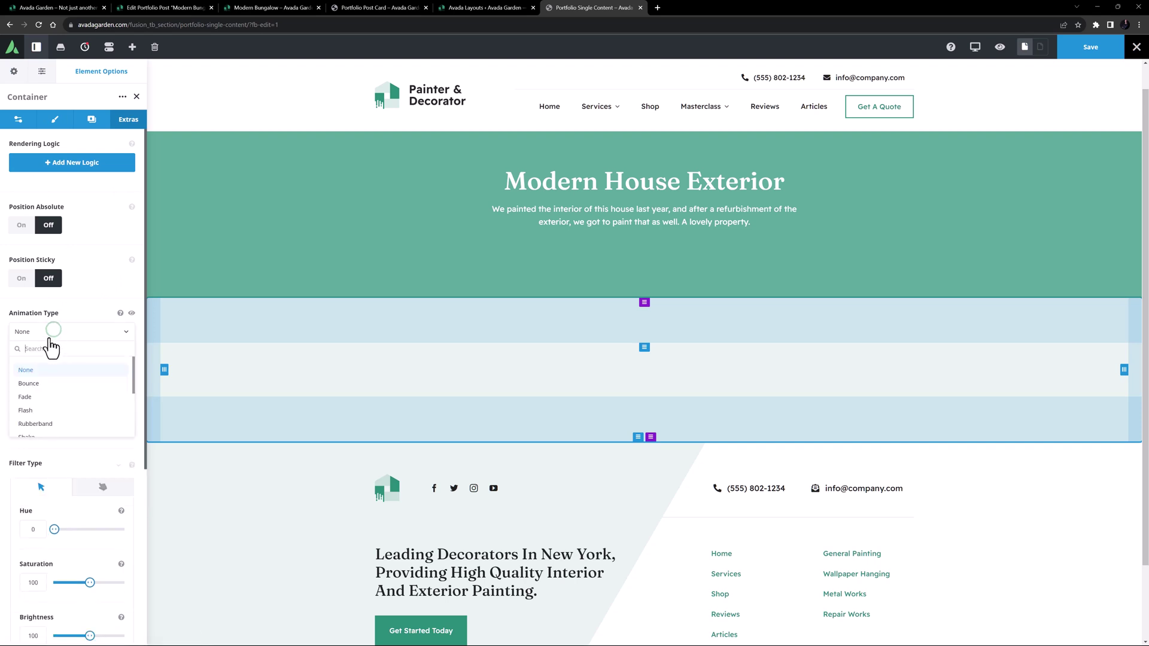
click(36, 404)
click(39, 389)
click(33, 419)
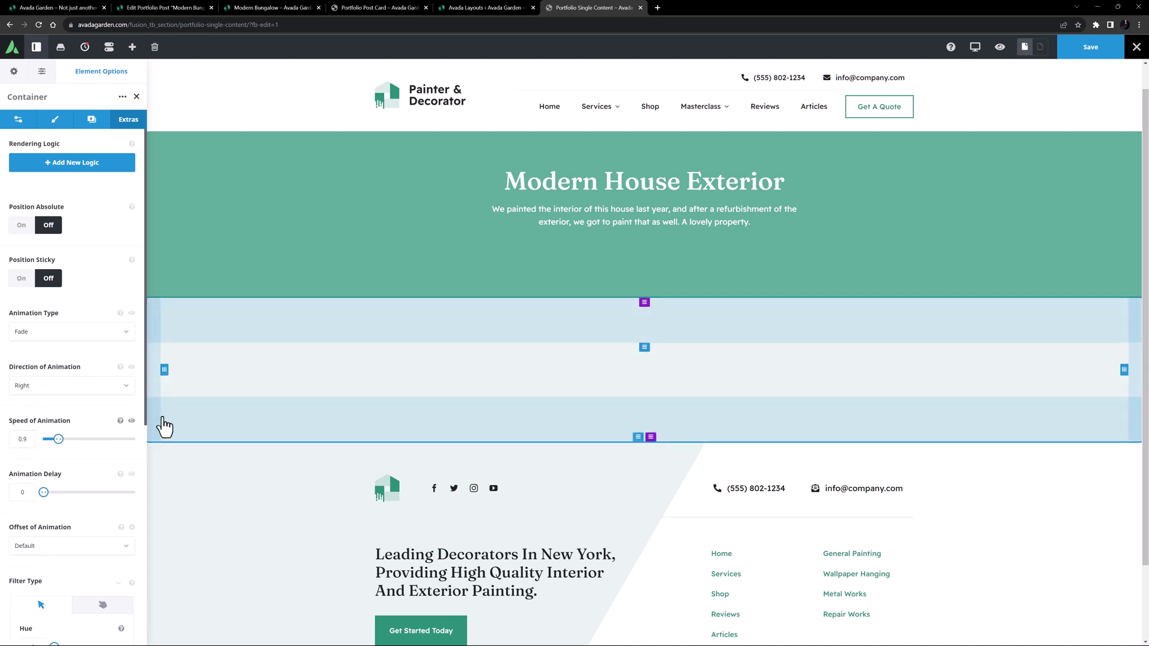
Insert a Project Details element in the left column with Show Author set to Hide
click(436, 367)
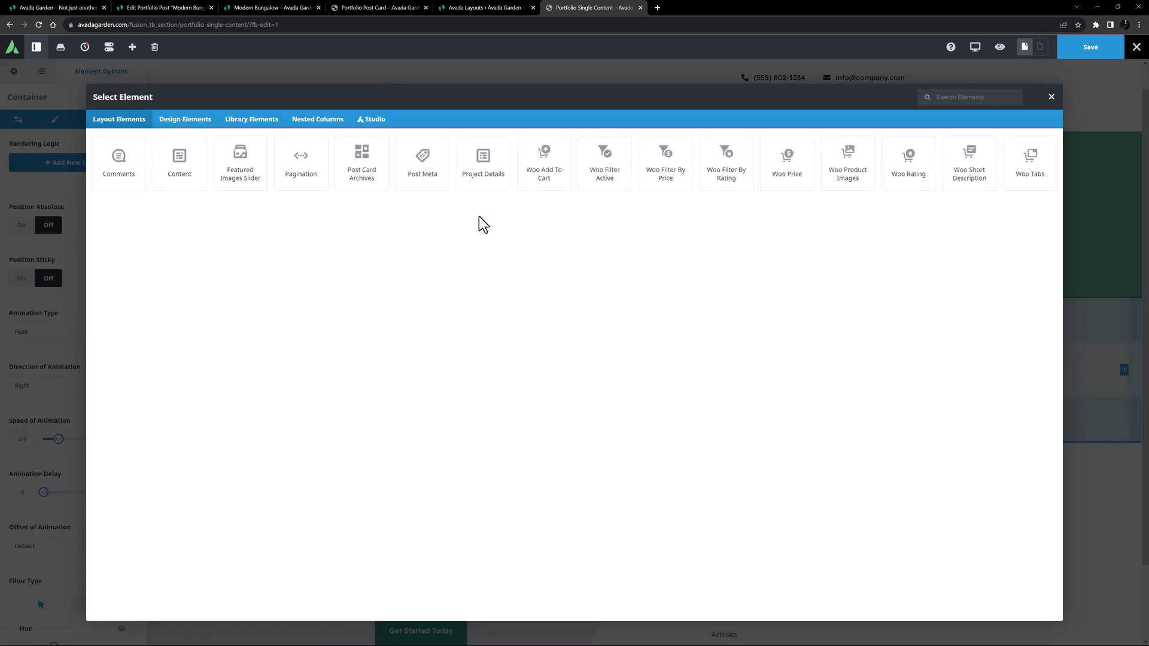
click(483, 160)
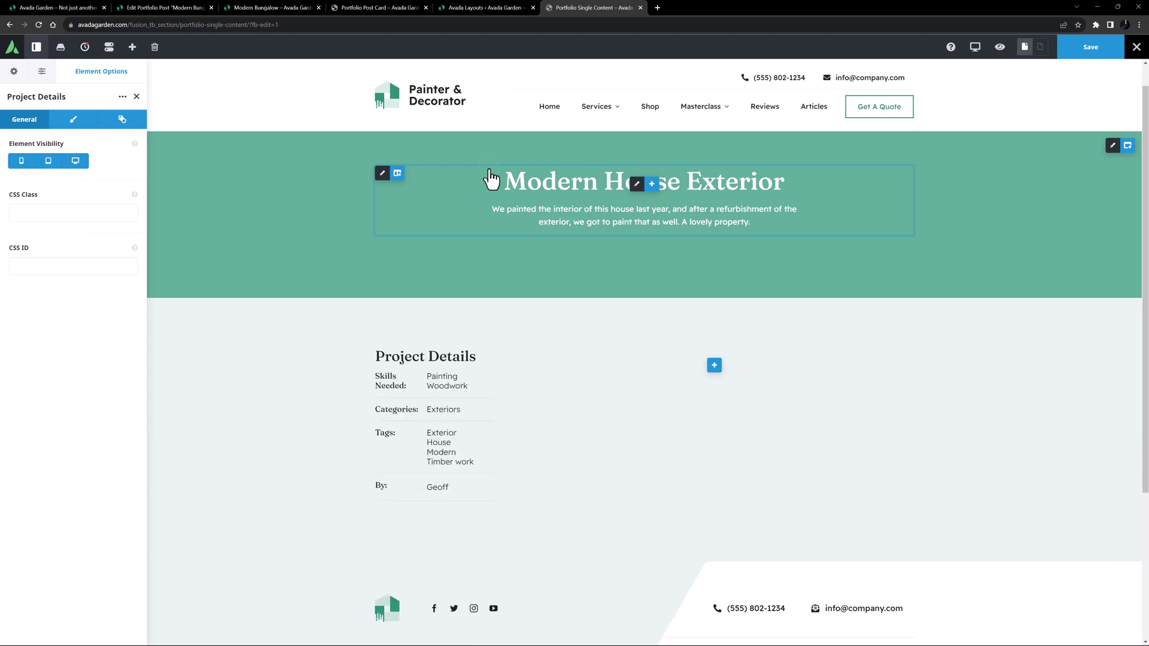
click(67, 120)
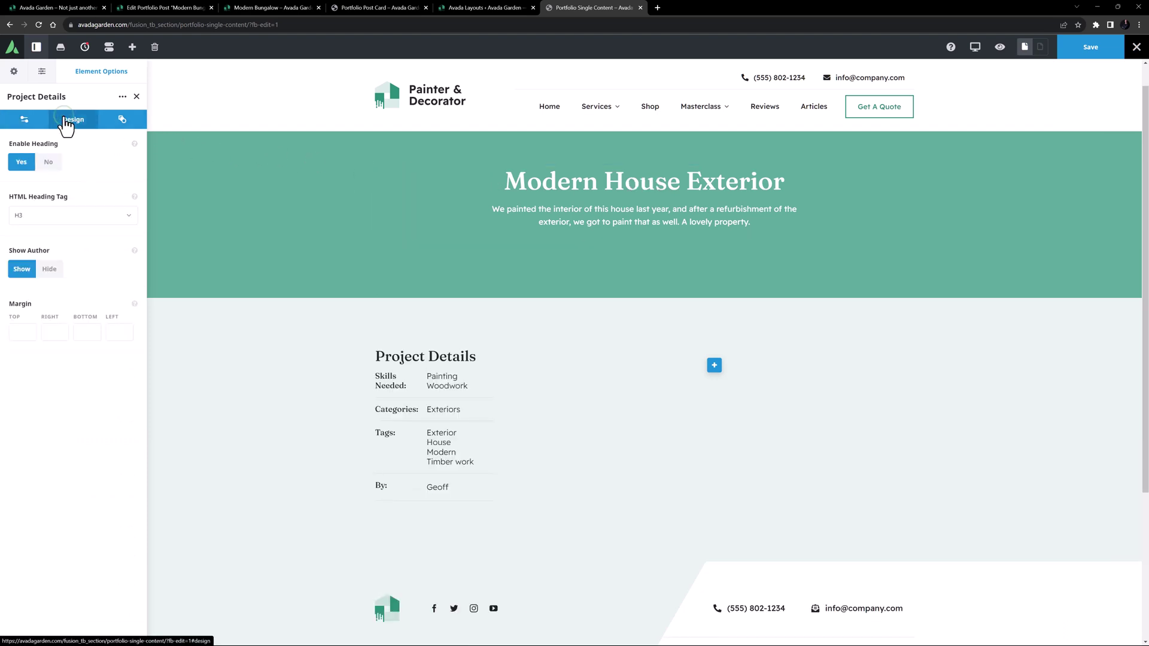
click(49, 270)
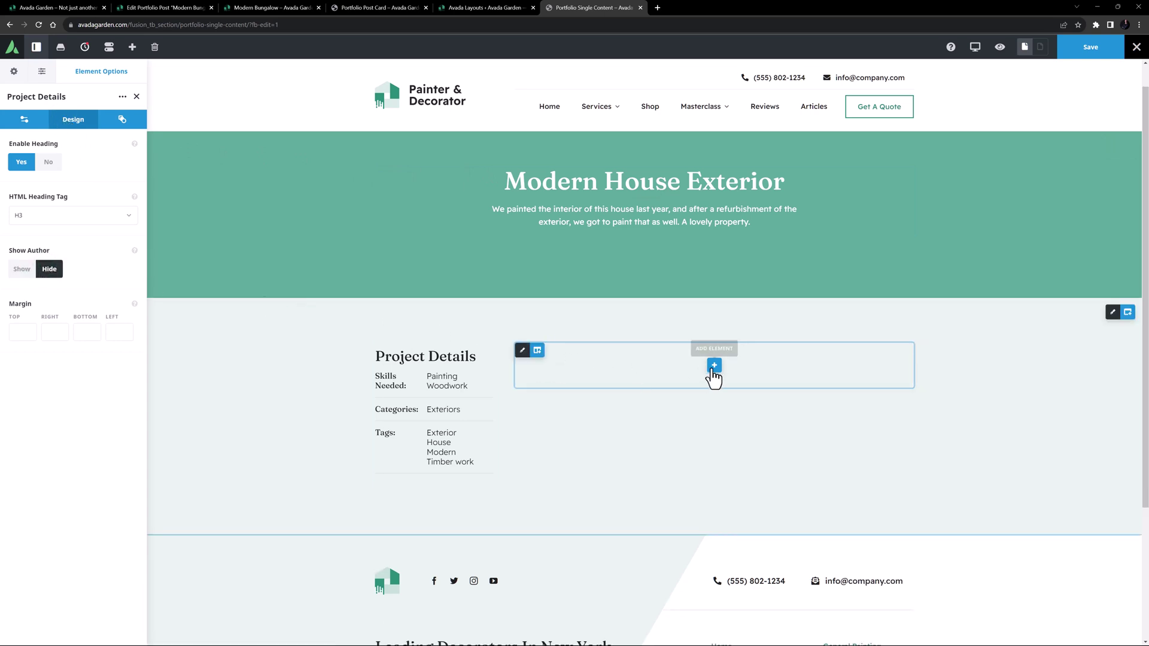
Insert an Image element in the right column sourced from the Main Featured Image
click(714, 365)
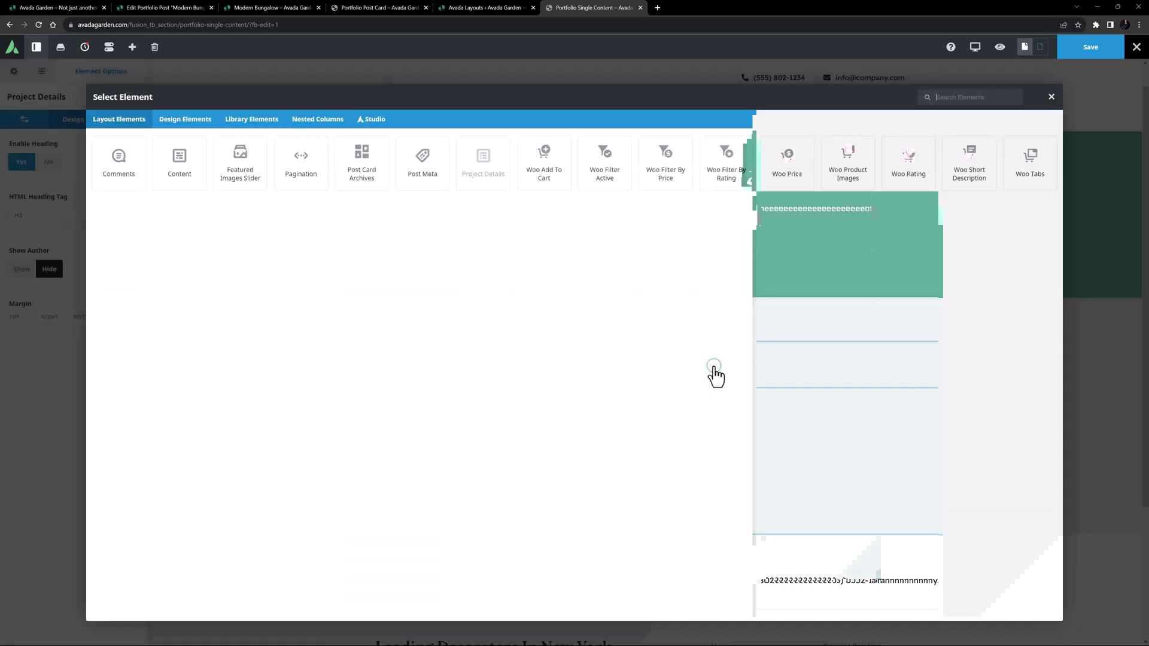
click(192, 120)
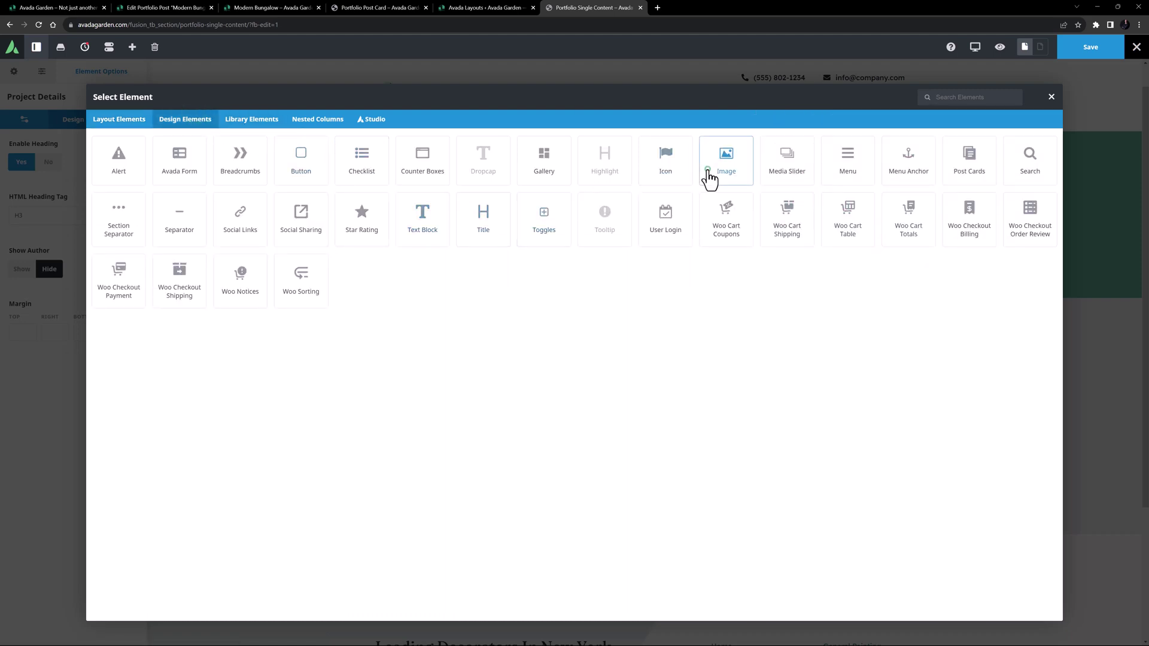
click(708, 180)
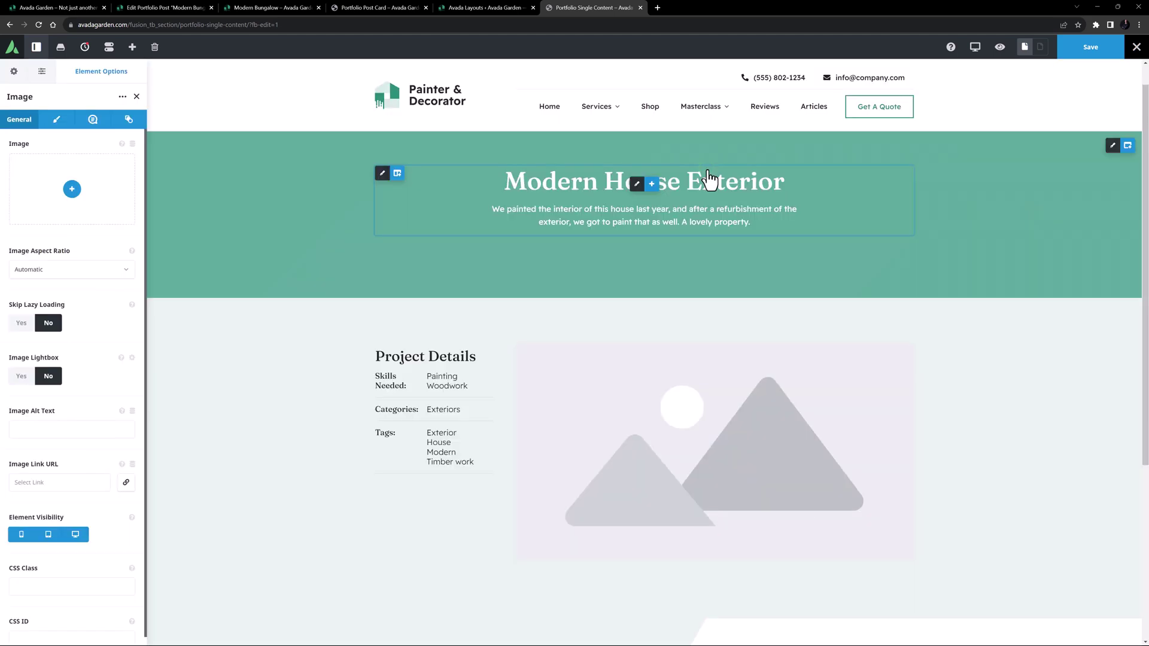
click(133, 144)
click(70, 234)
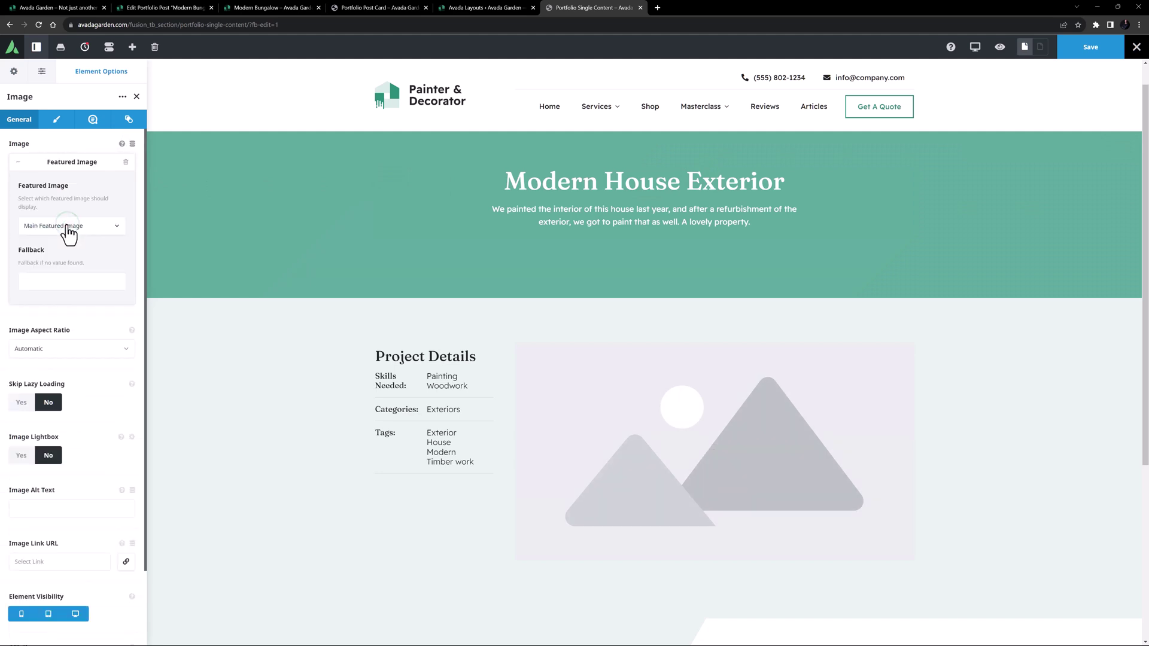
click(69, 233)
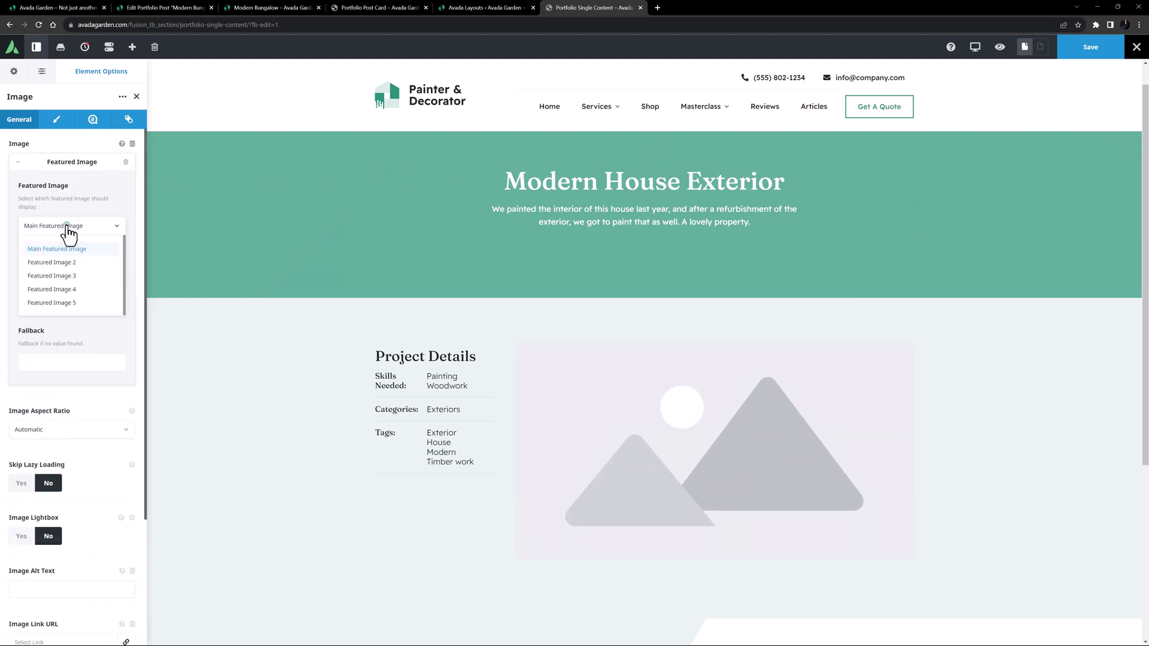
click(69, 234)
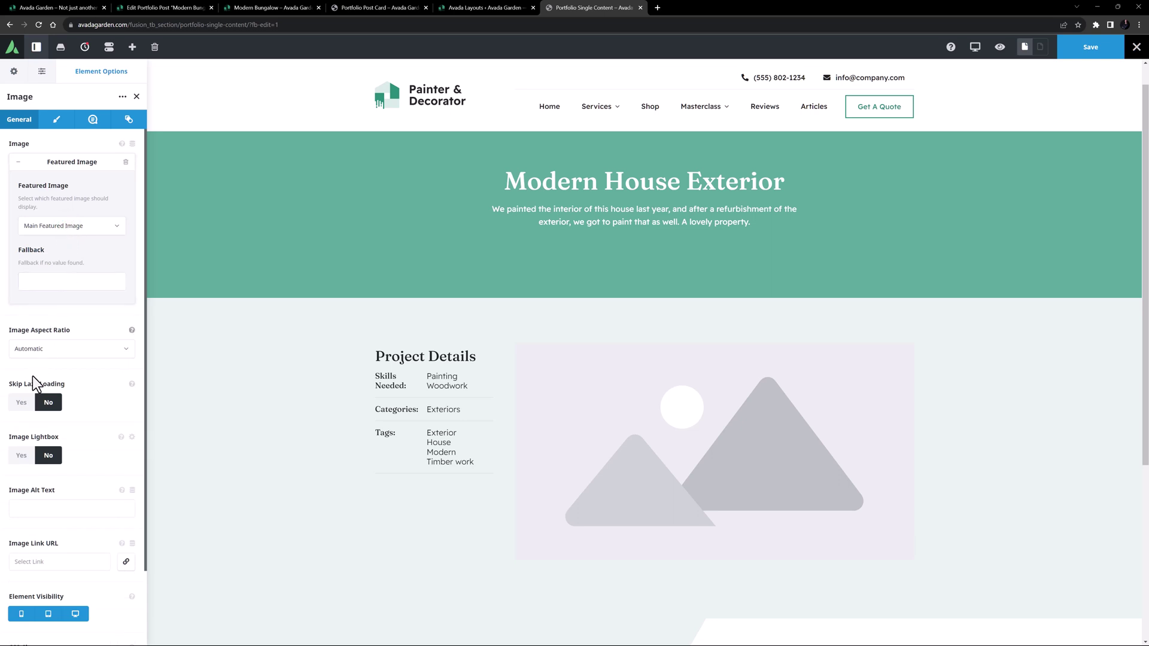
Make the image skip lazy loading, enable lightbox, and use a Zoom In hover
click(22, 403)
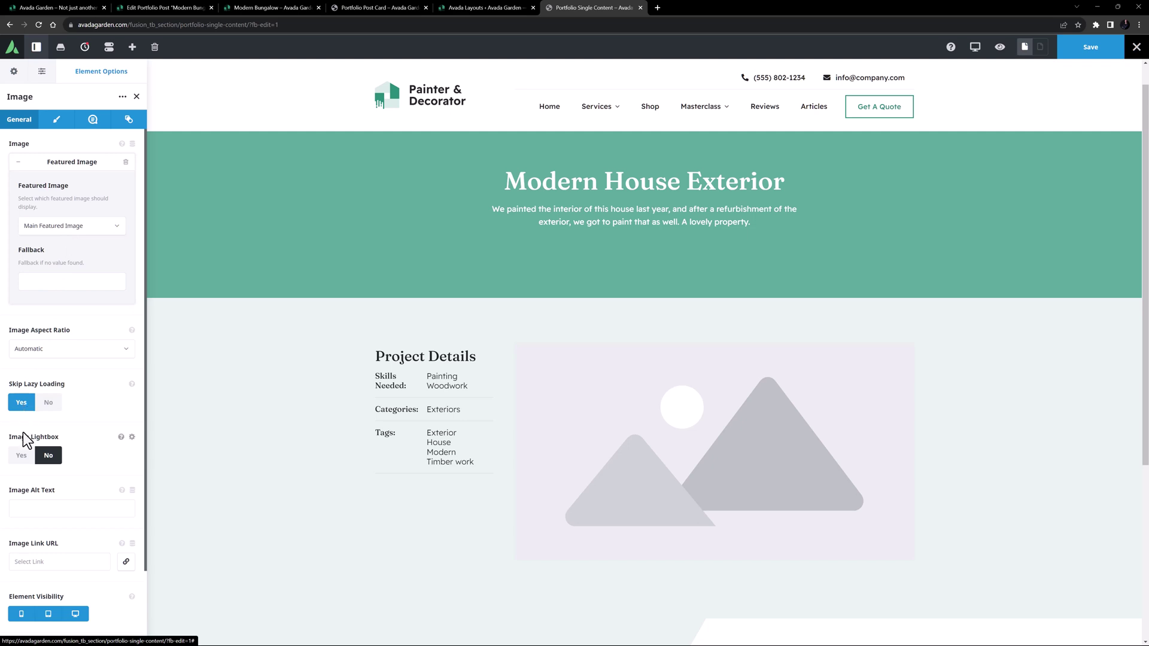
click(22, 457)
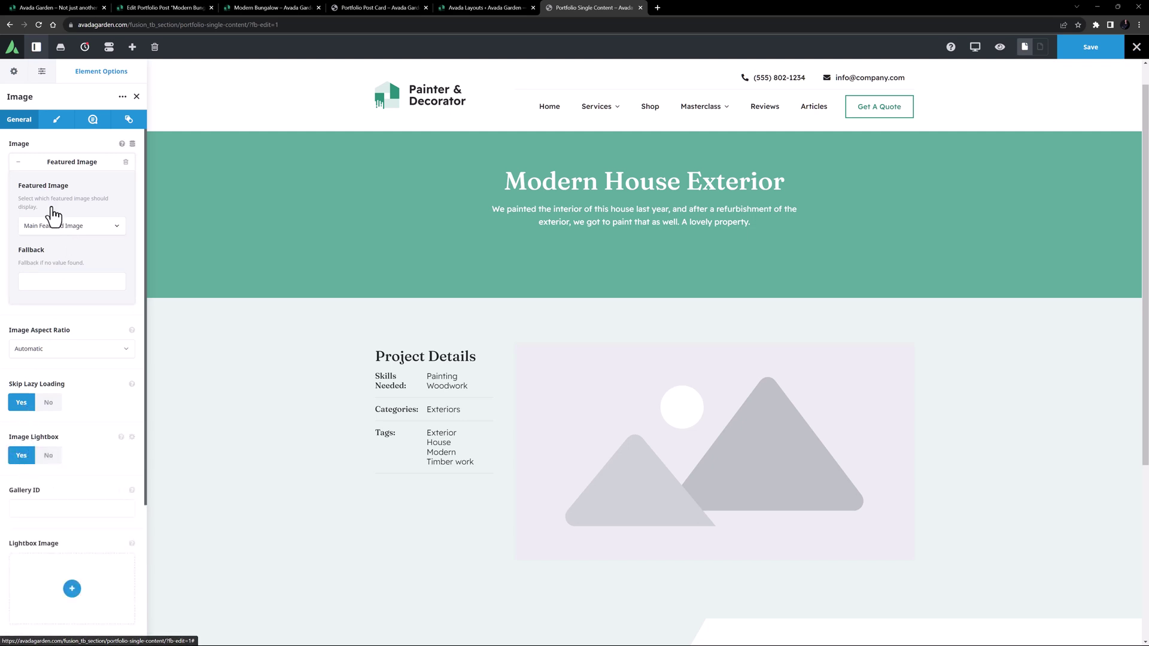
click(56, 122)
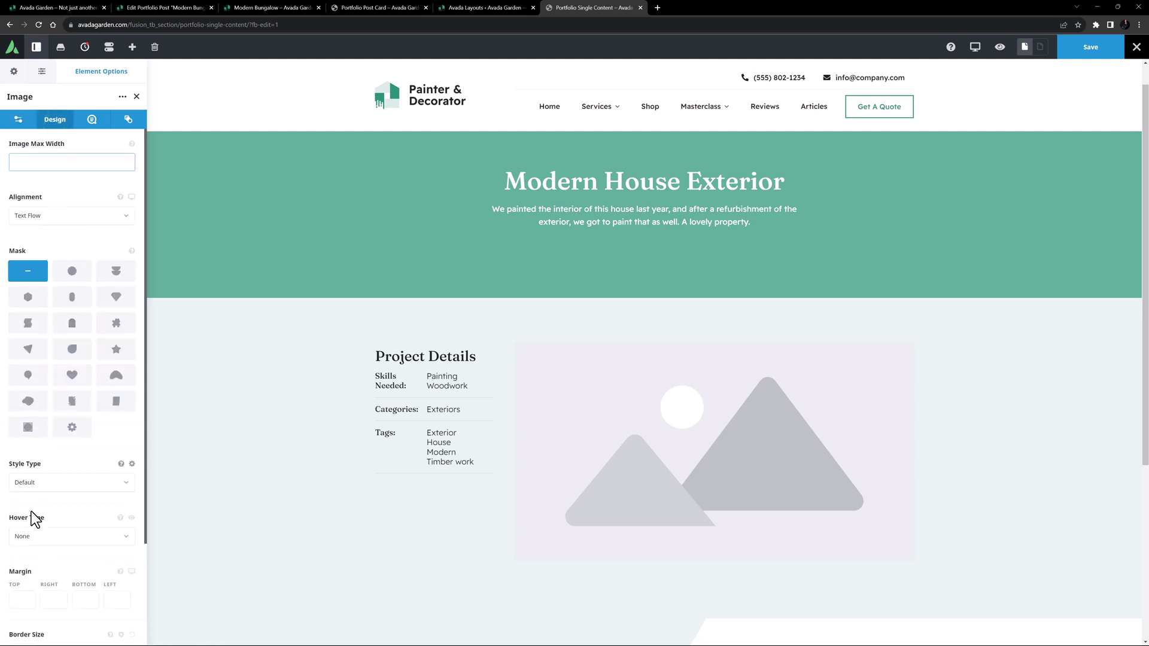
click(31, 537)
click(38, 567)
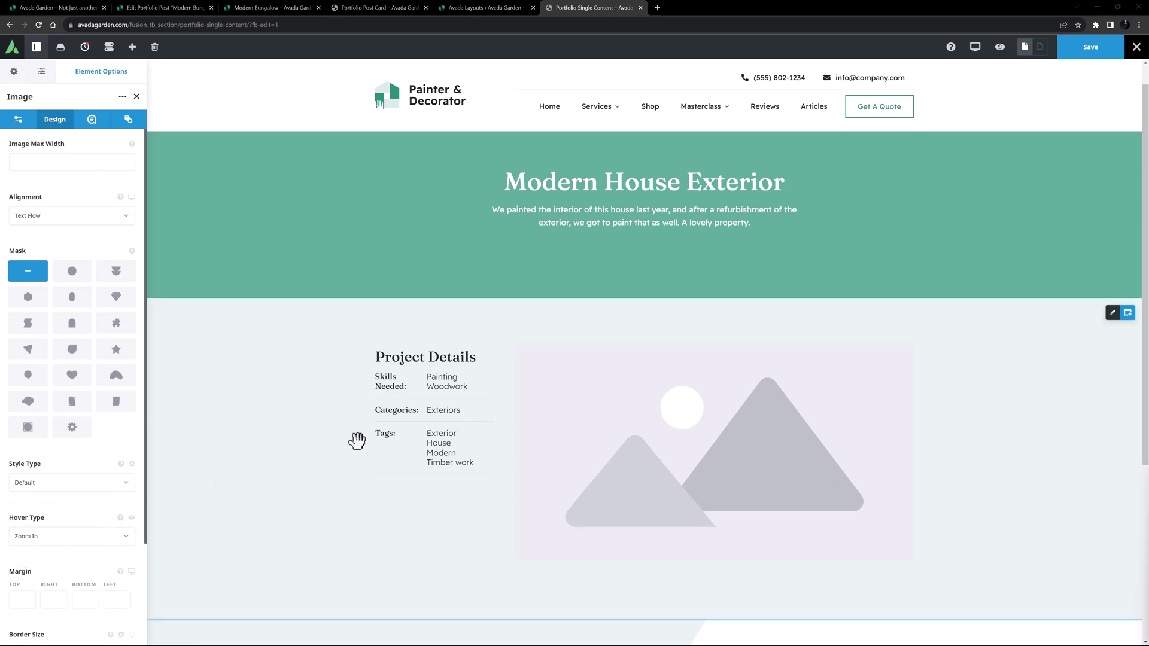
Add a full-width 1/1 container with 75px top and 25px bottom padding
click(1124, 312)
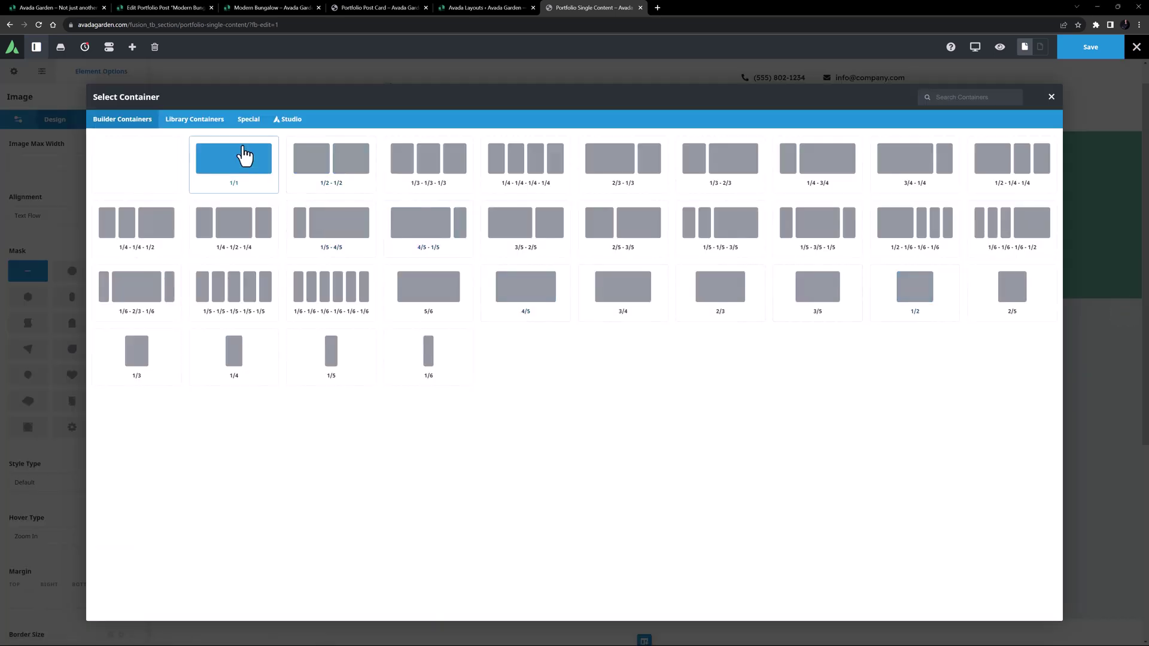
click(242, 156)
click(1113, 313)
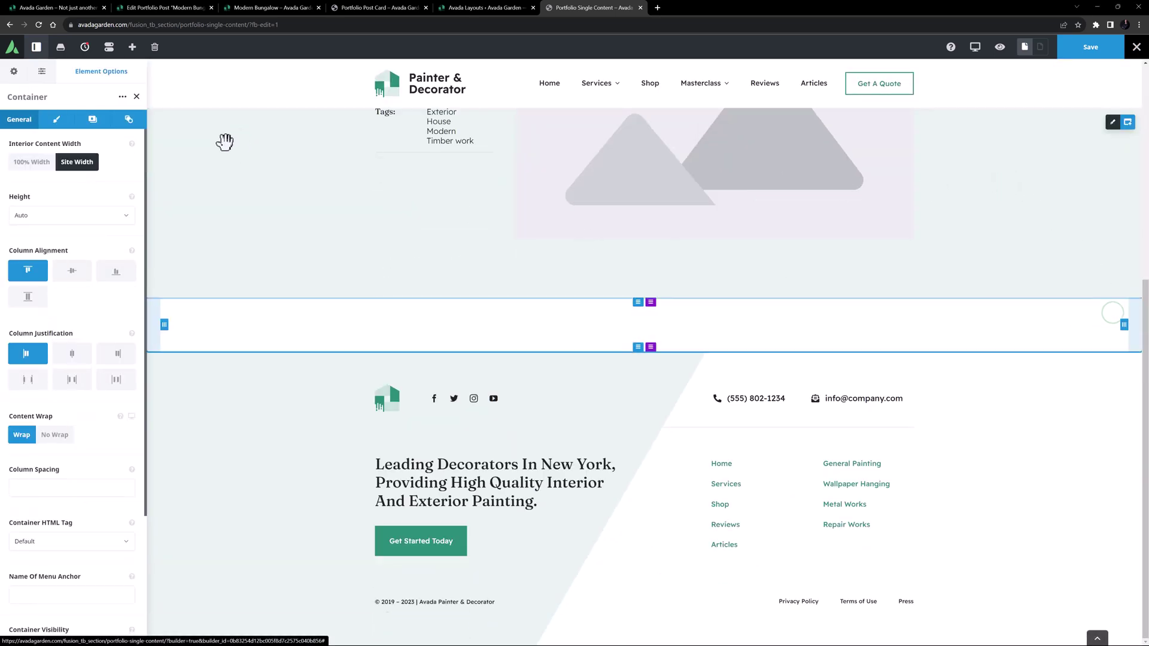
click(55, 120)
click(28, 237)
text(75px)
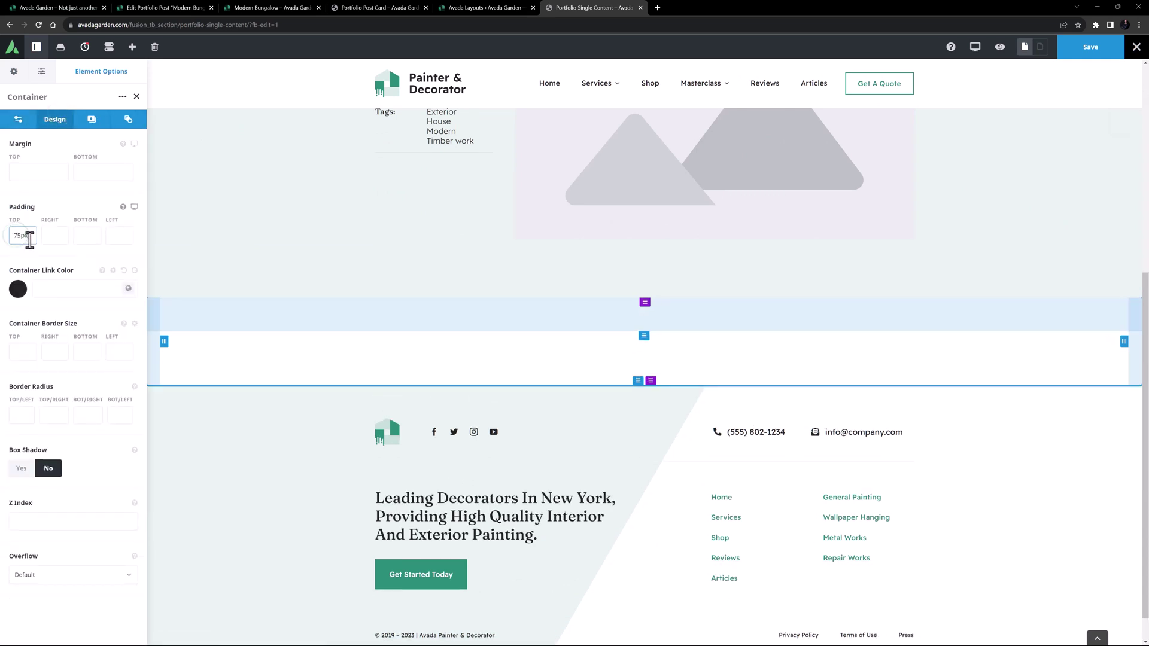
text(25px)
key(Tab)
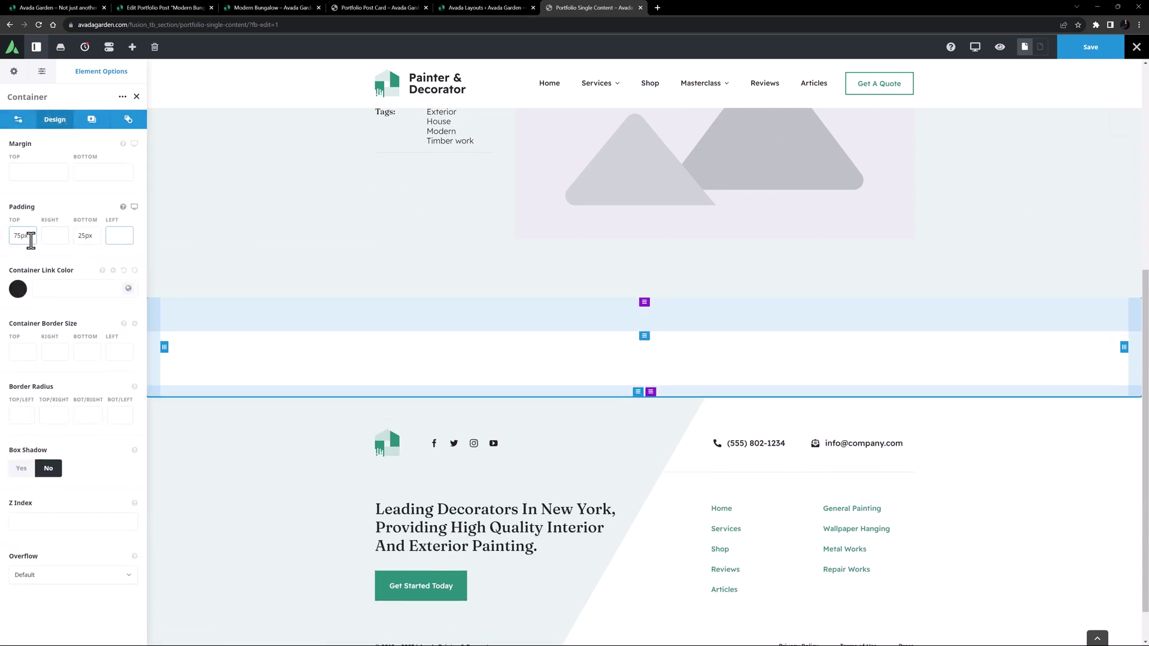
Insert the post Content element in it with Dropcap turned on
click(643, 359)
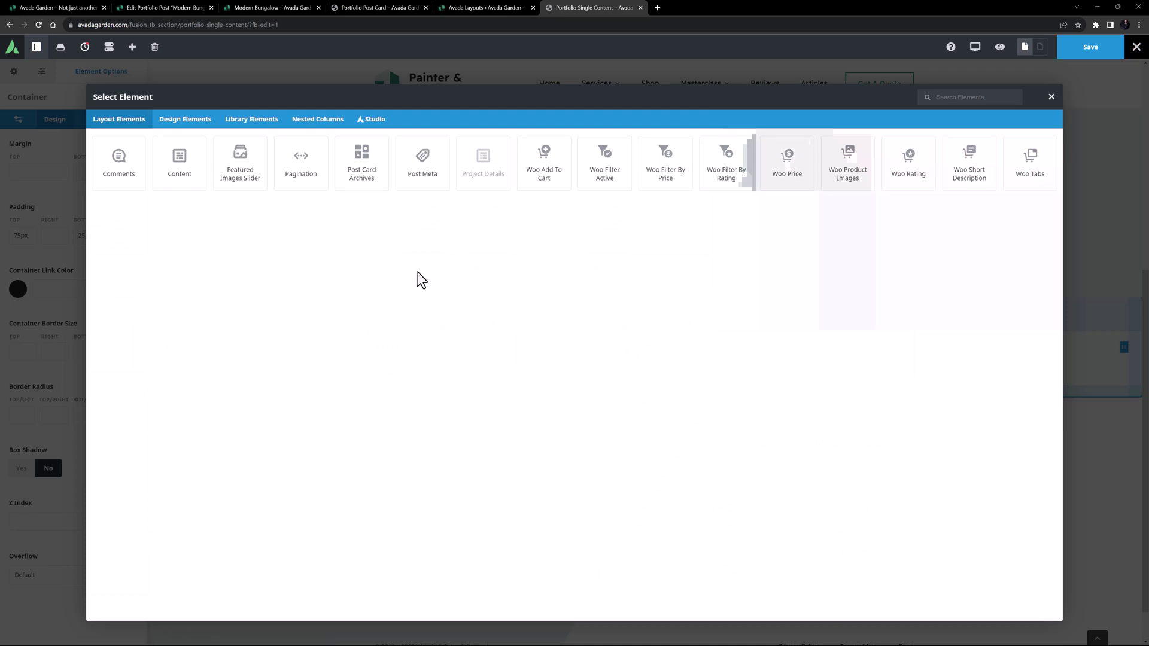
click(204, 182)
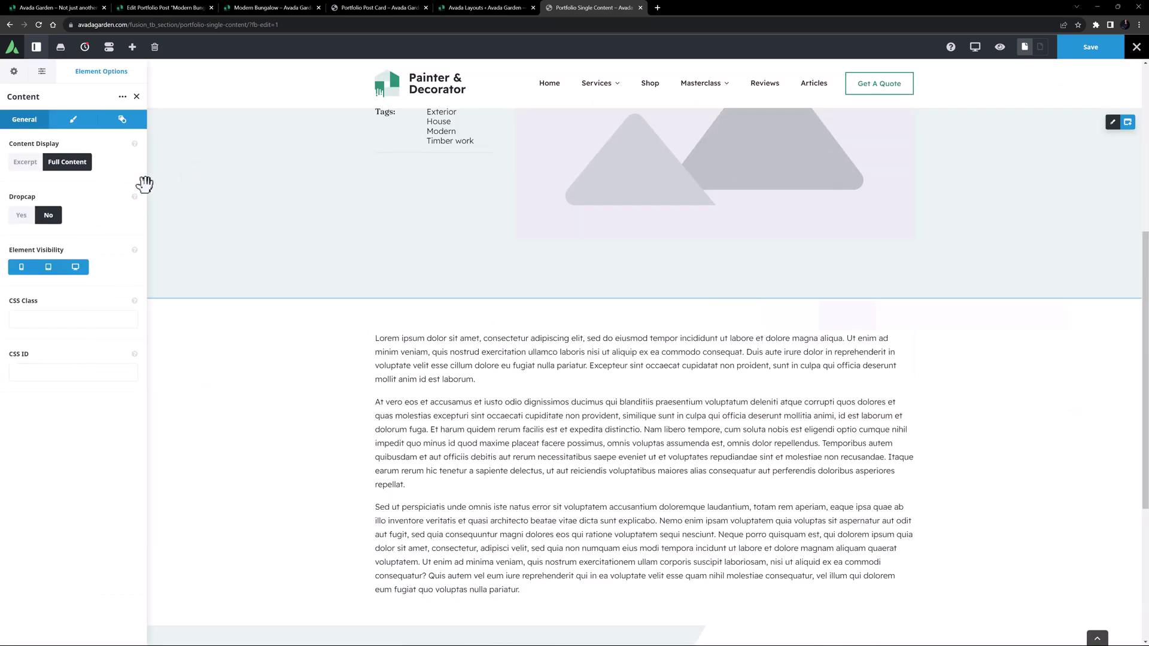
click(22, 216)
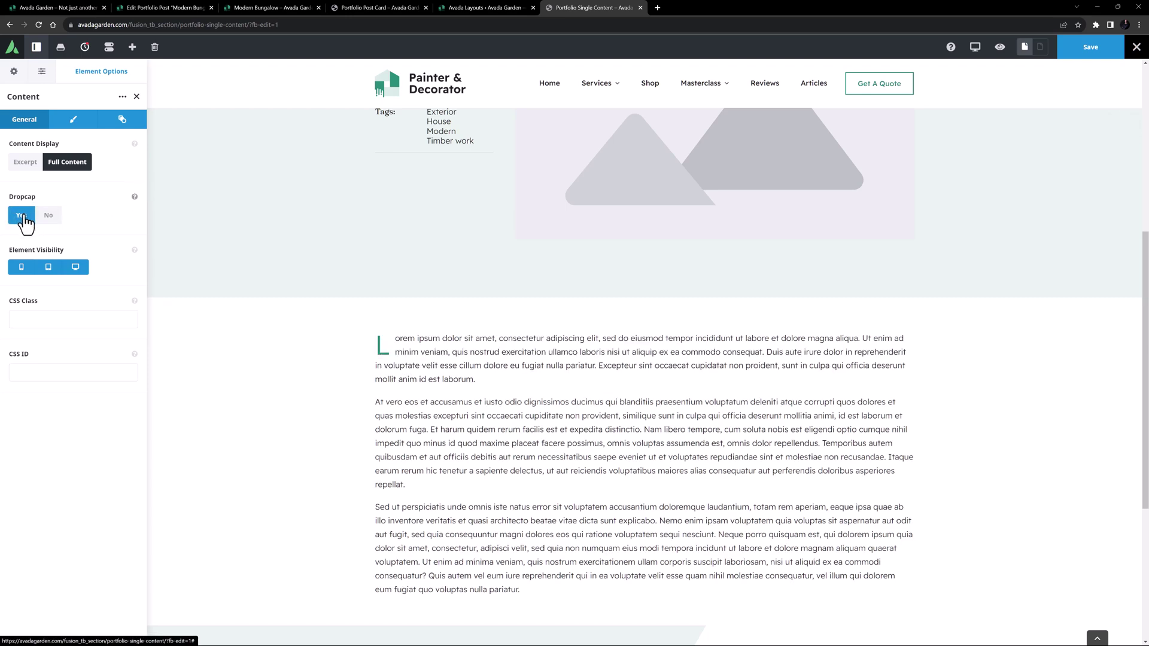
Insert a Pagination element after the content using the Sticky Preview layout
click(643, 472)
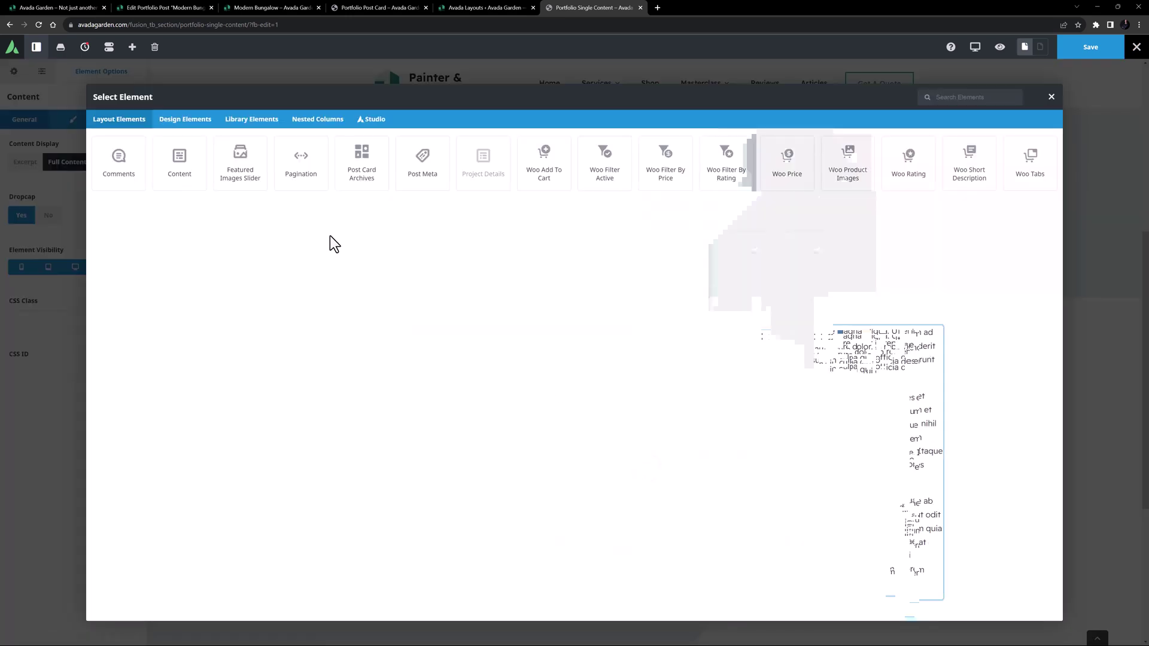
click(294, 178)
click(94, 166)
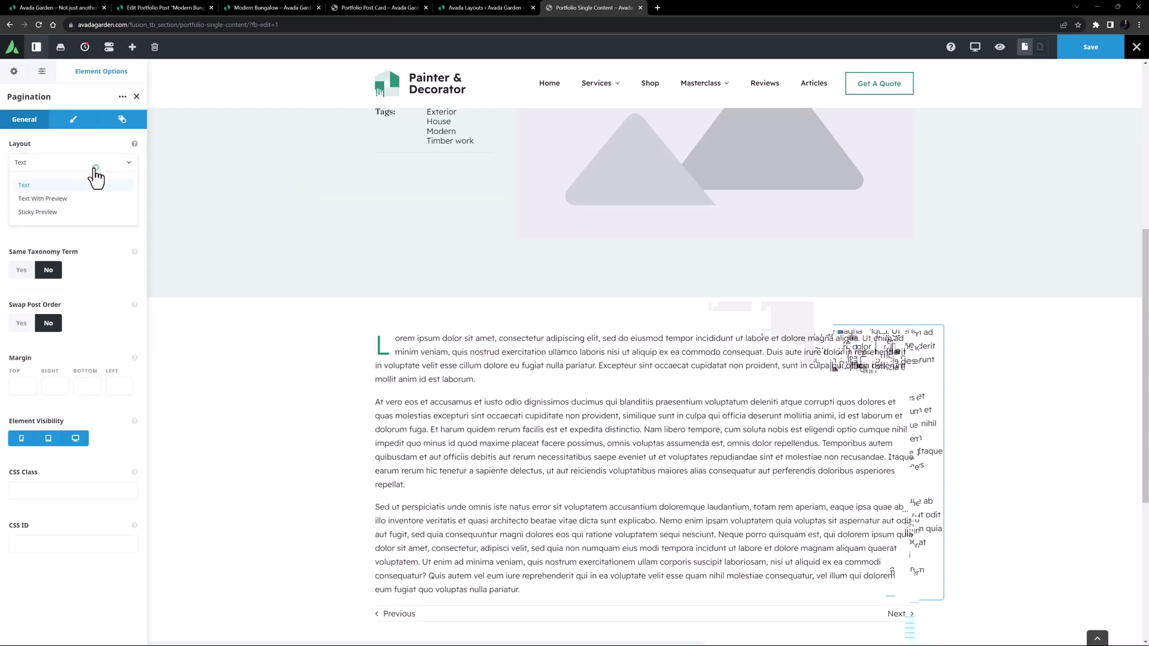
click(41, 213)
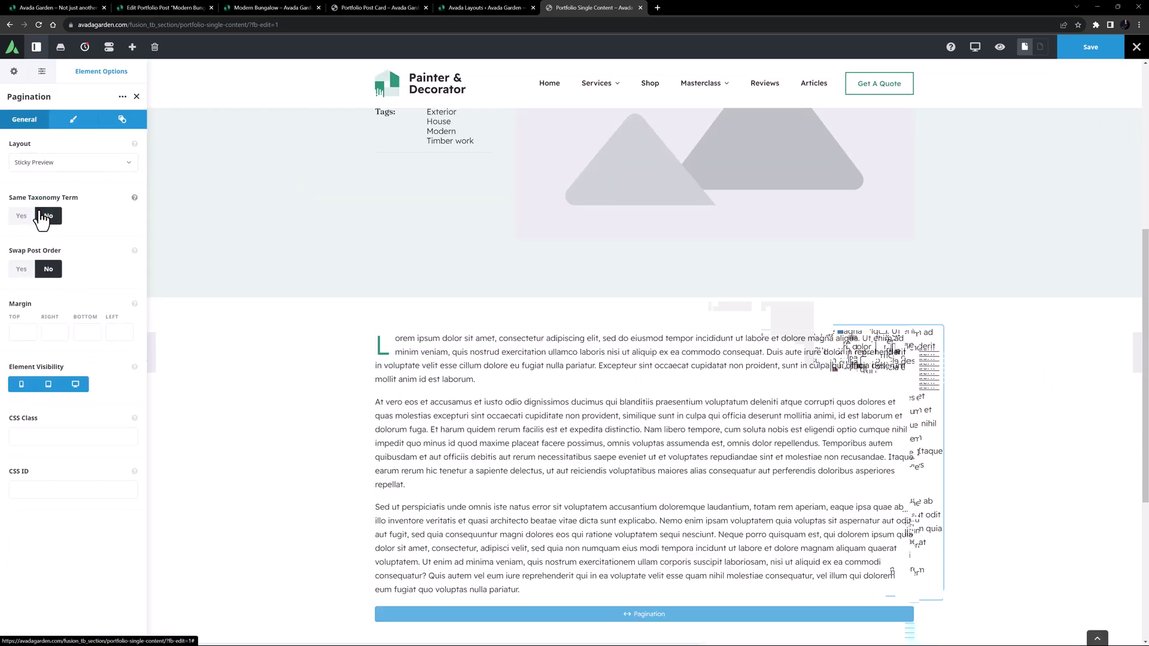
Set the preview height to 120, width to 300, and visible area width to 50
click(72, 120)
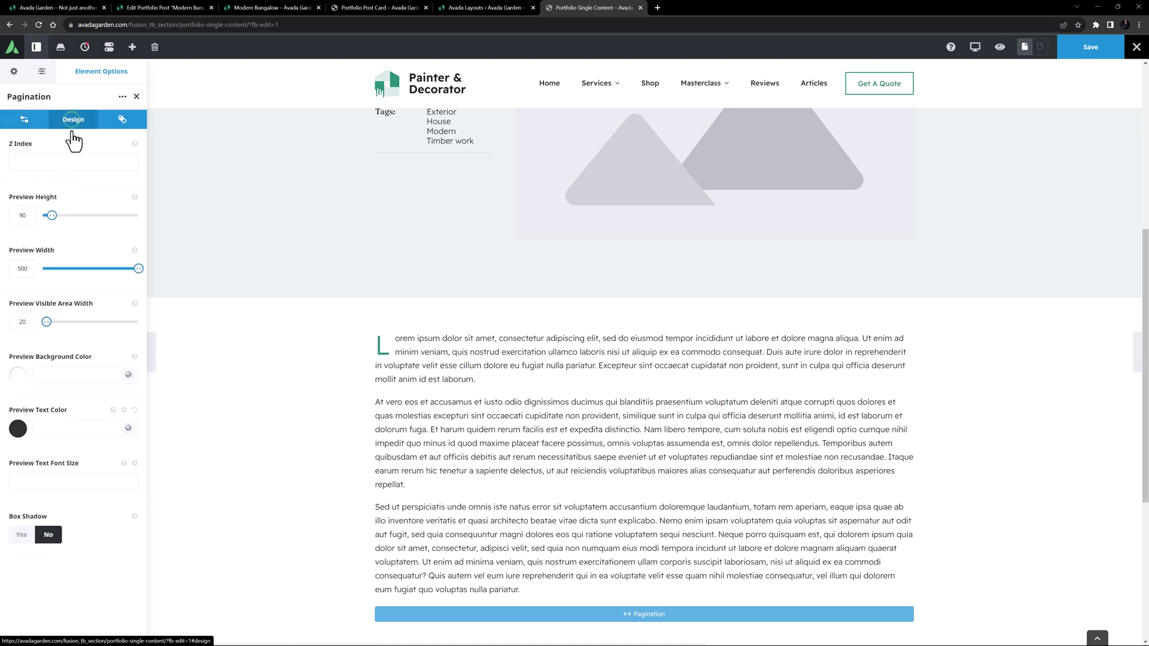
drag(32, 214, 3, 226)
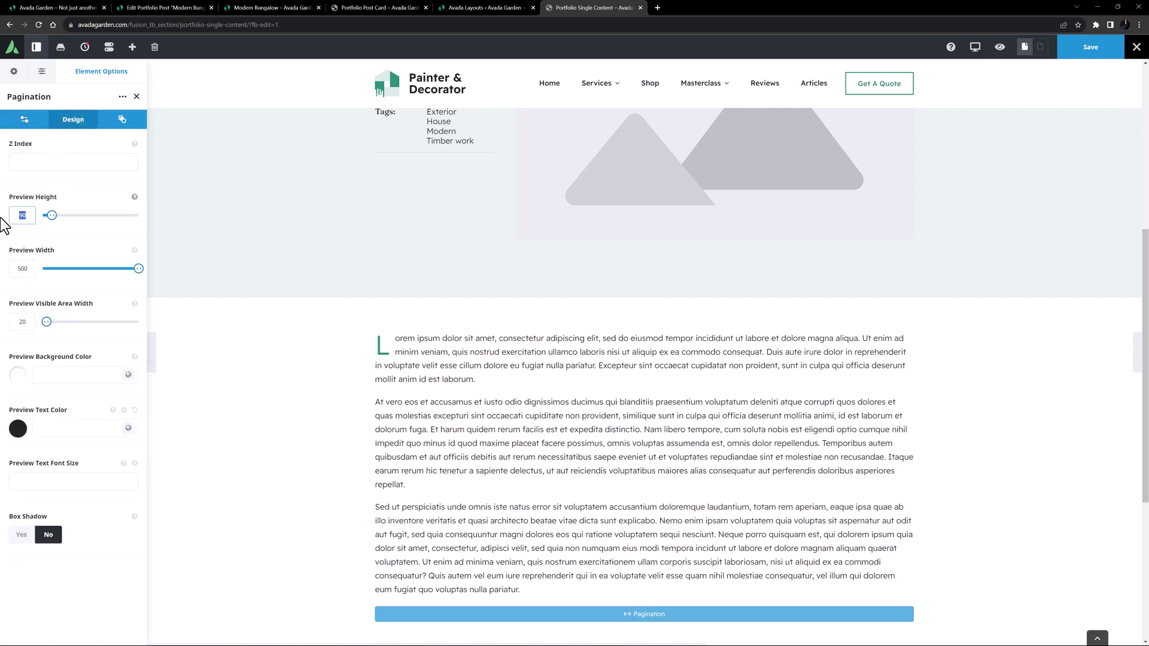
text(120)
key(Tab)
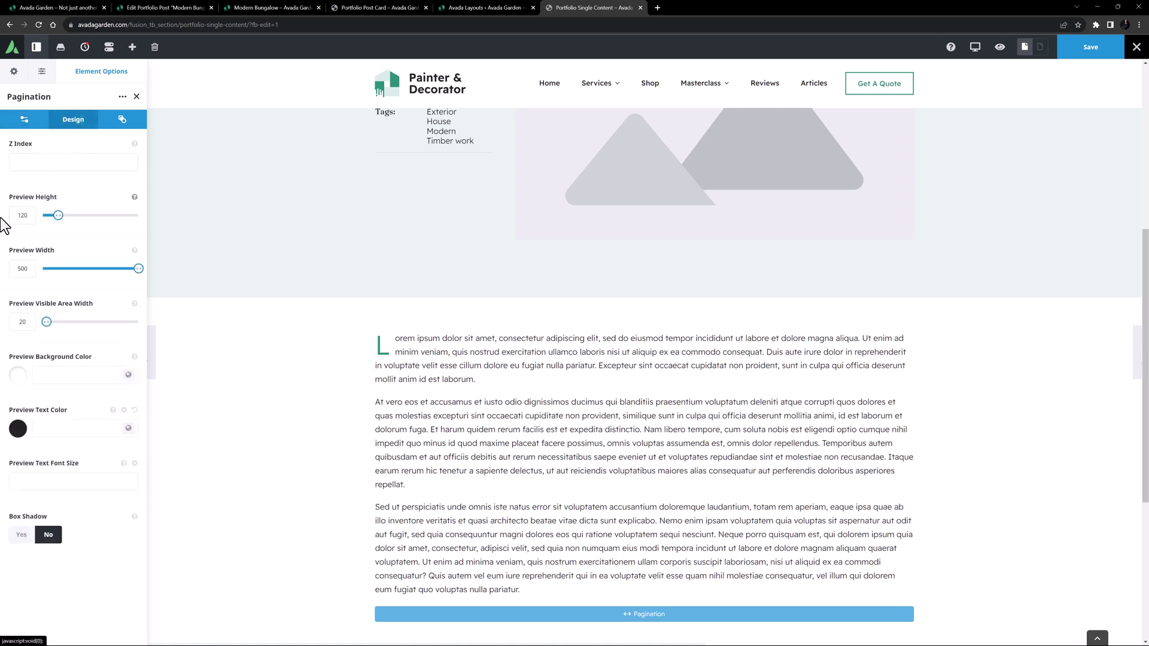
text(300)
key(Tab)
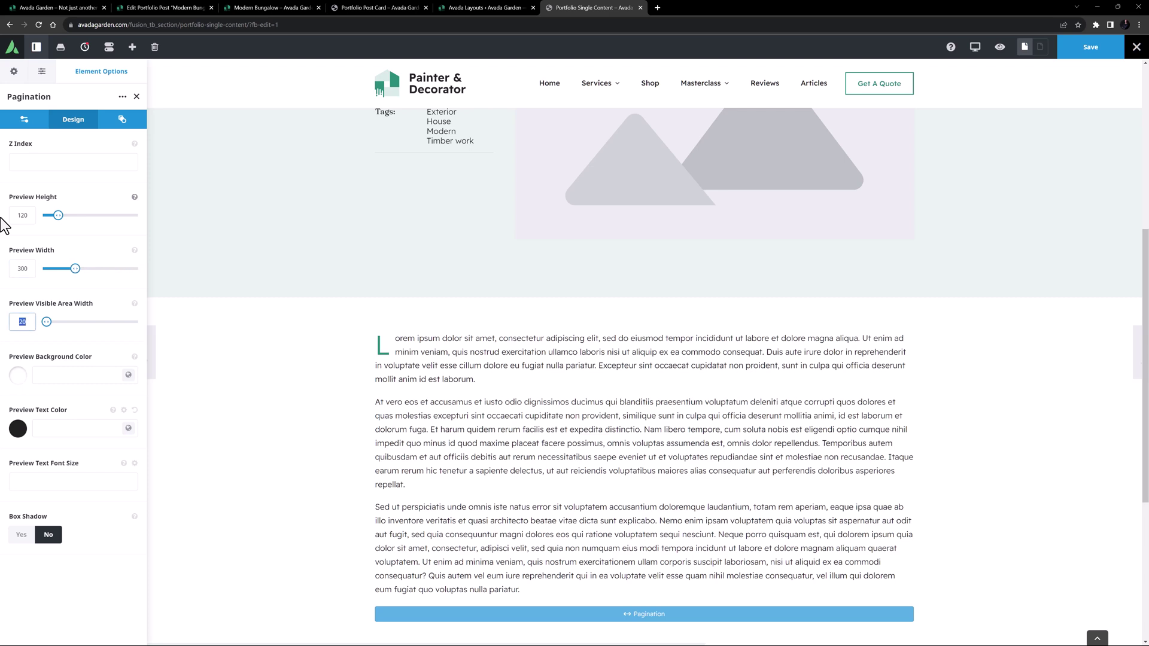
key(Tab)
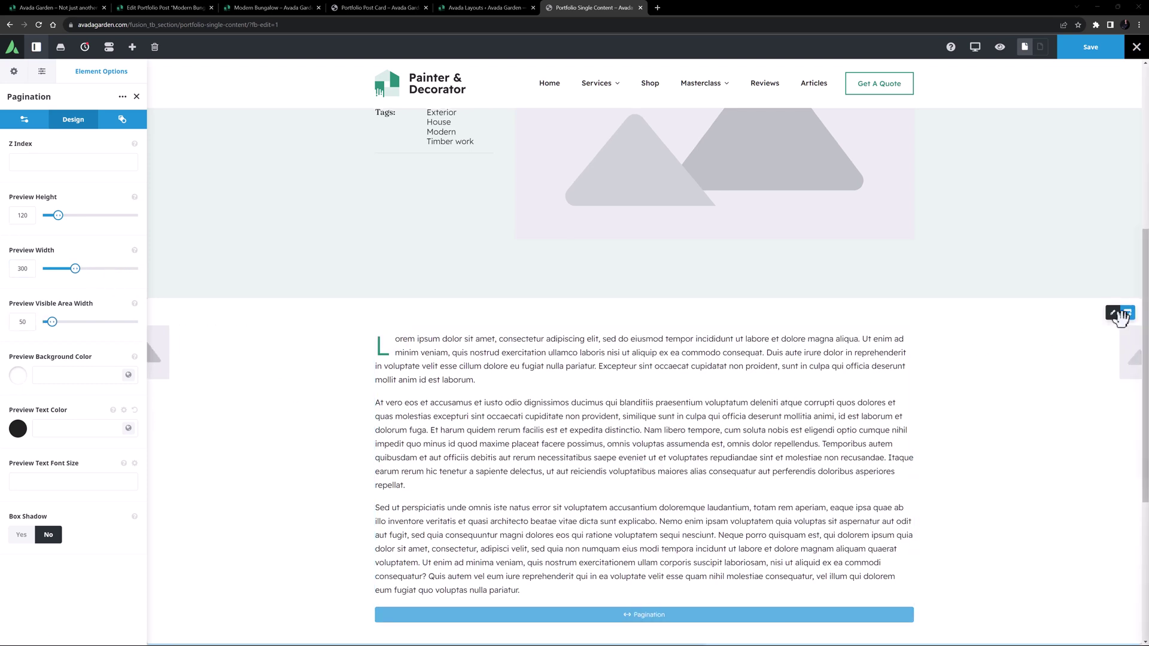
Add a full-width 1/1 container holding a Title element reading 'Gallery'
click(1128, 312)
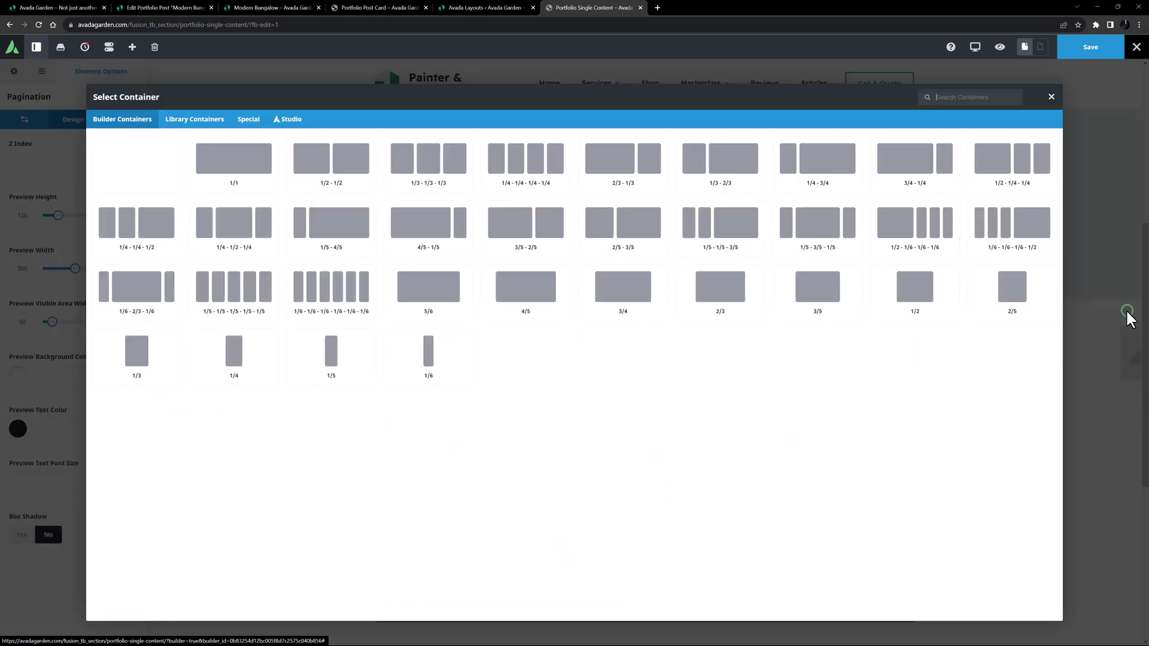
click(211, 157)
click(644, 322)
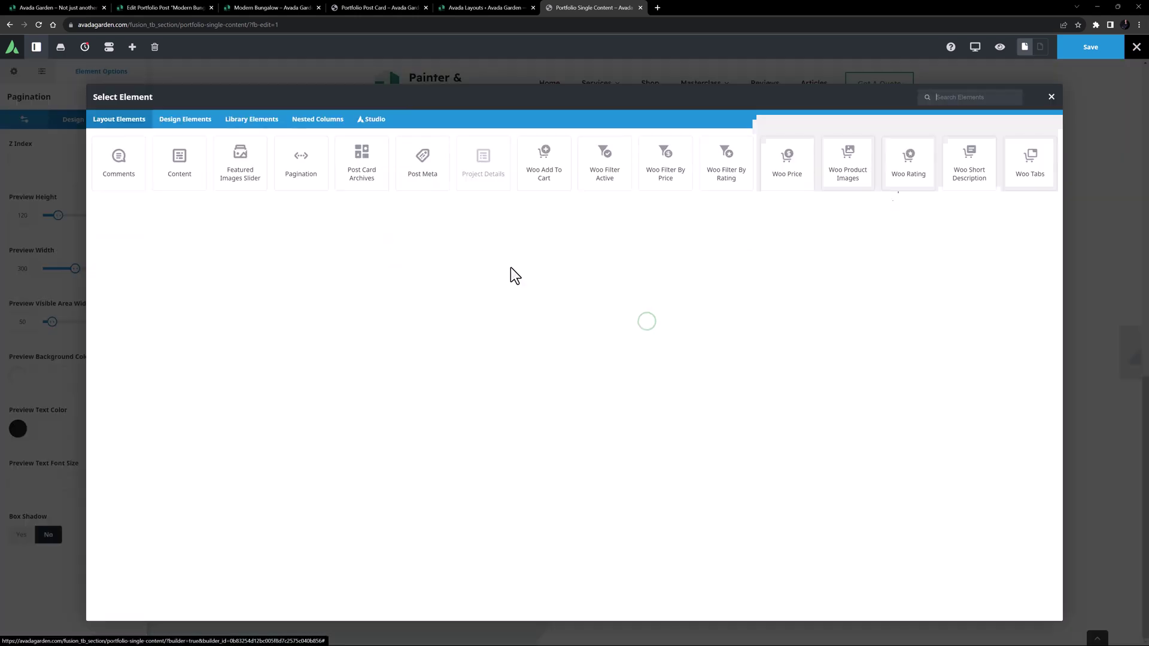
click(185, 120)
click(483, 218)
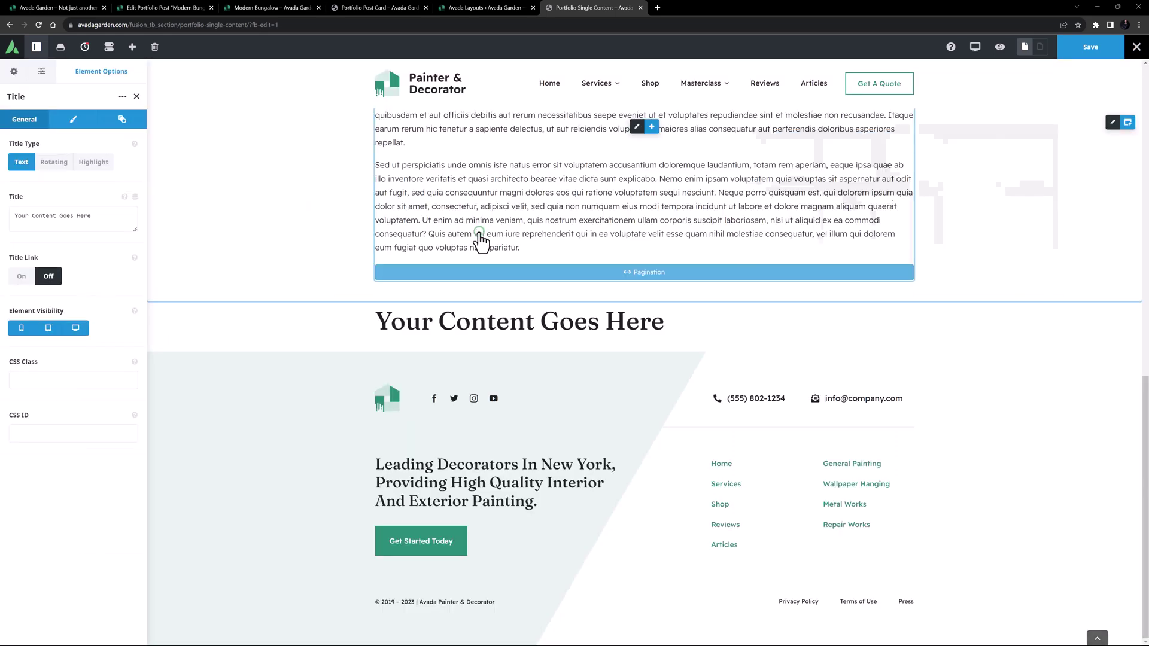
triple_click(105, 267)
key(BackSpace)
text(Gallery)
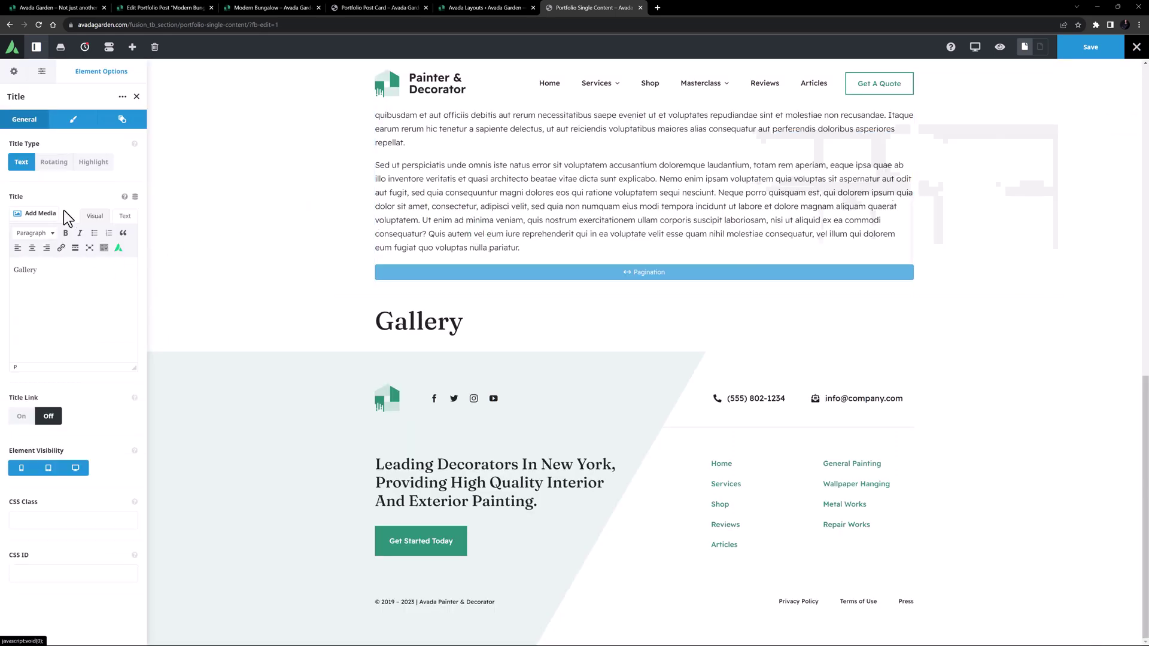
Make the Gallery title an H2 with 0 top and 40px bottom margin
click(73, 119)
click(41, 217)
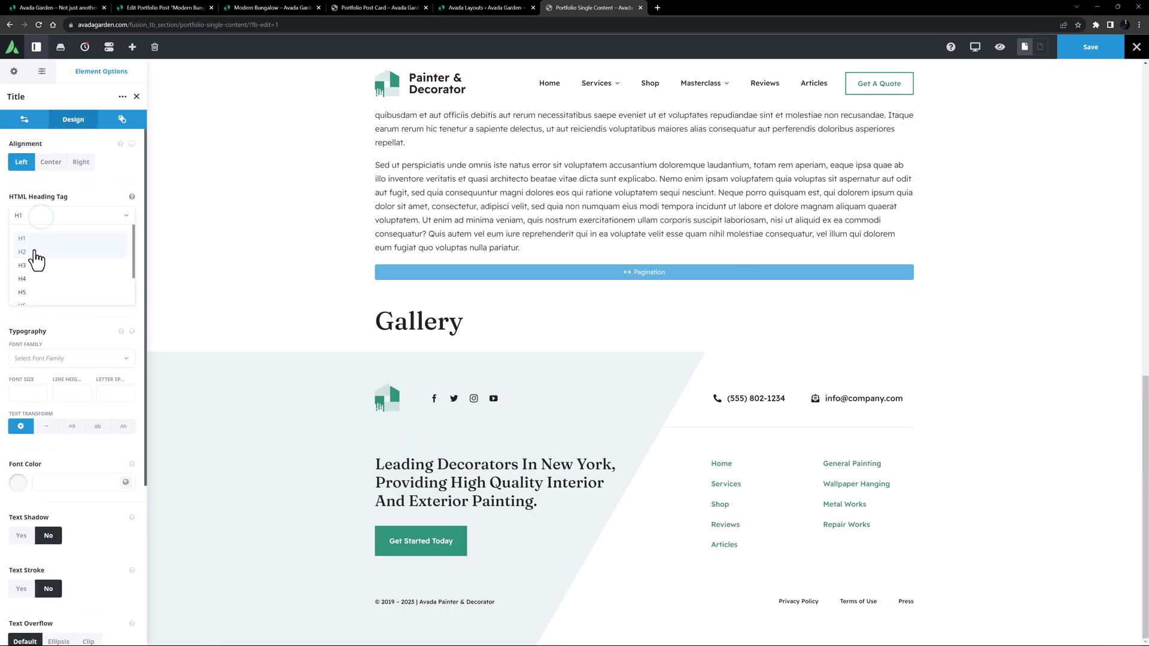
click(36, 252)
scroll(24, 539, down, 3)
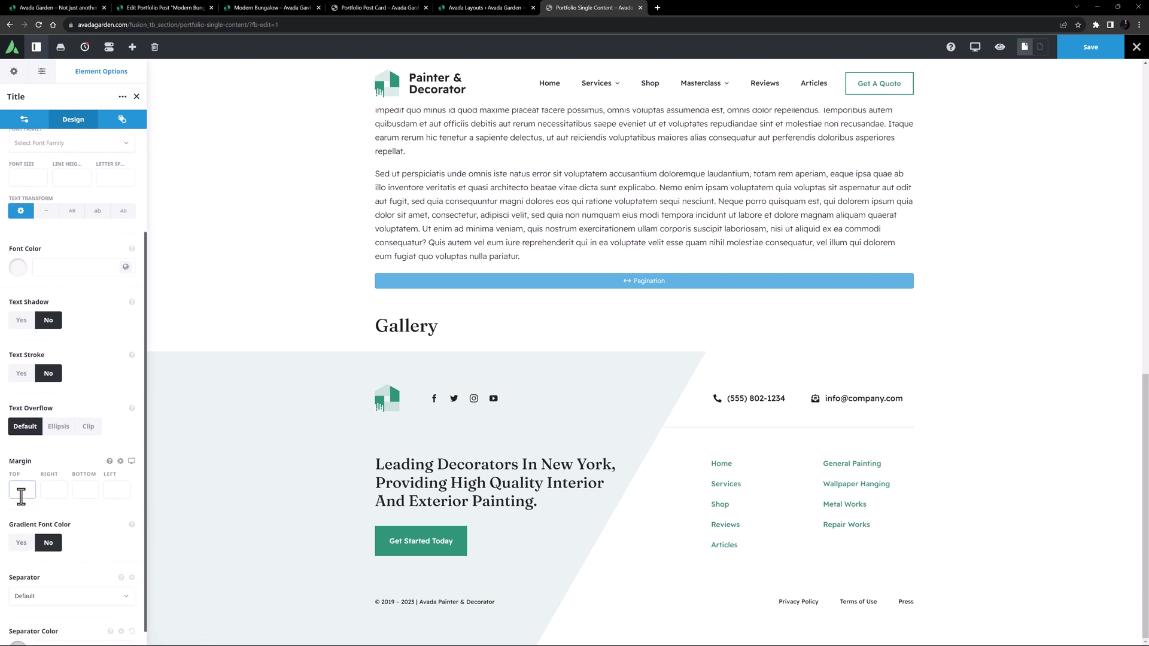
text(0)
key(Tab)
text(40px)
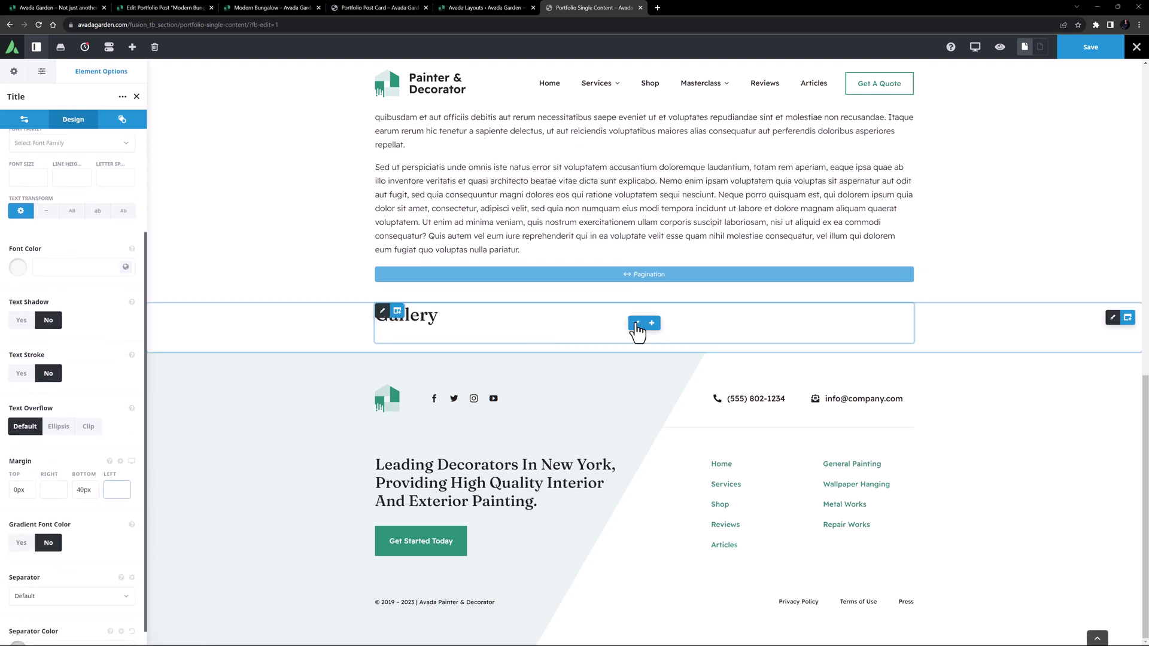
Add a Featured Images Slider below it with Show First Featured Image set to No
click(643, 326)
click(252, 175)
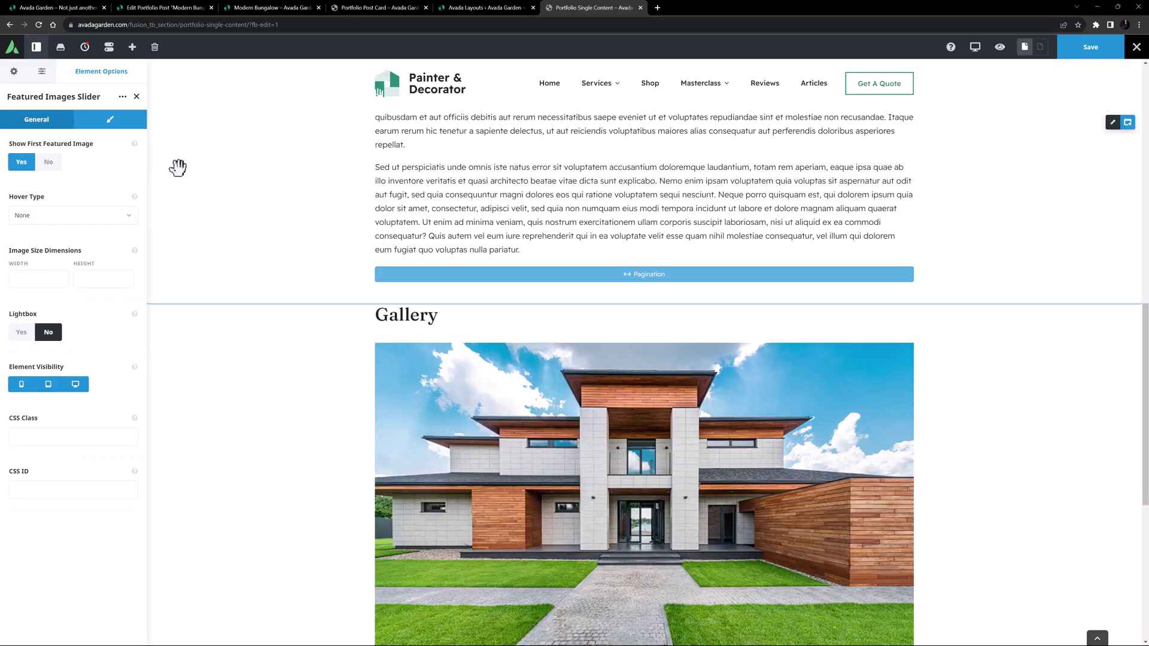
click(50, 164)
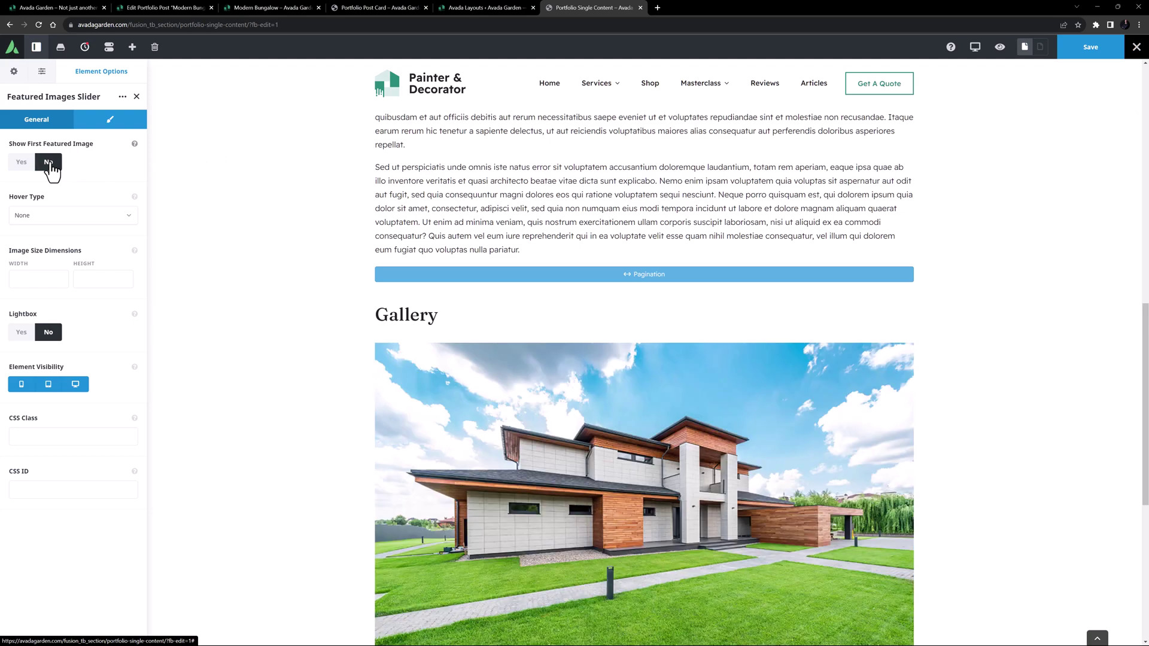
Add a new container below the gallery with 75px top and bottom padding
mouse_move(895, 369)
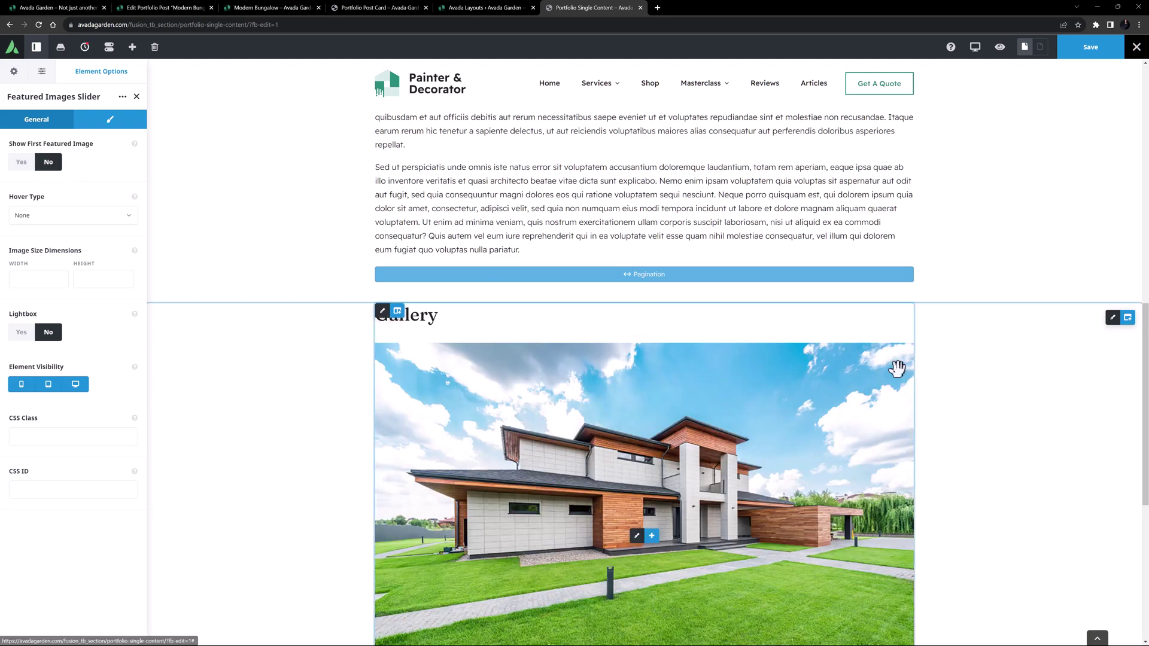
click(1127, 318)
click(318, 161)
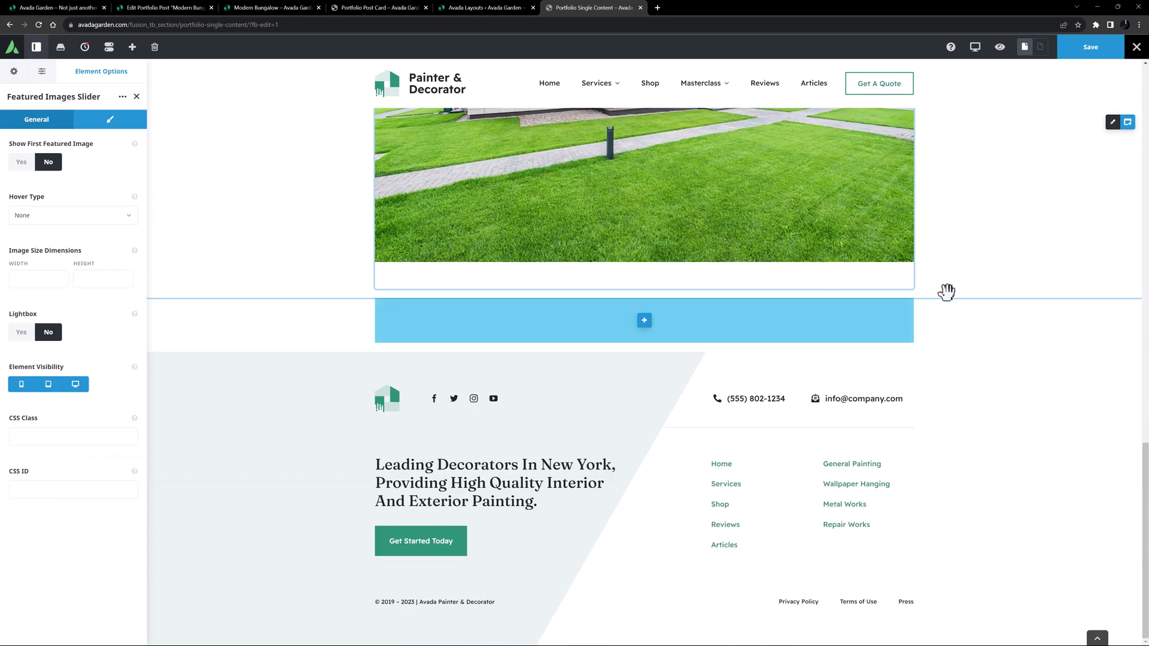
click(1114, 316)
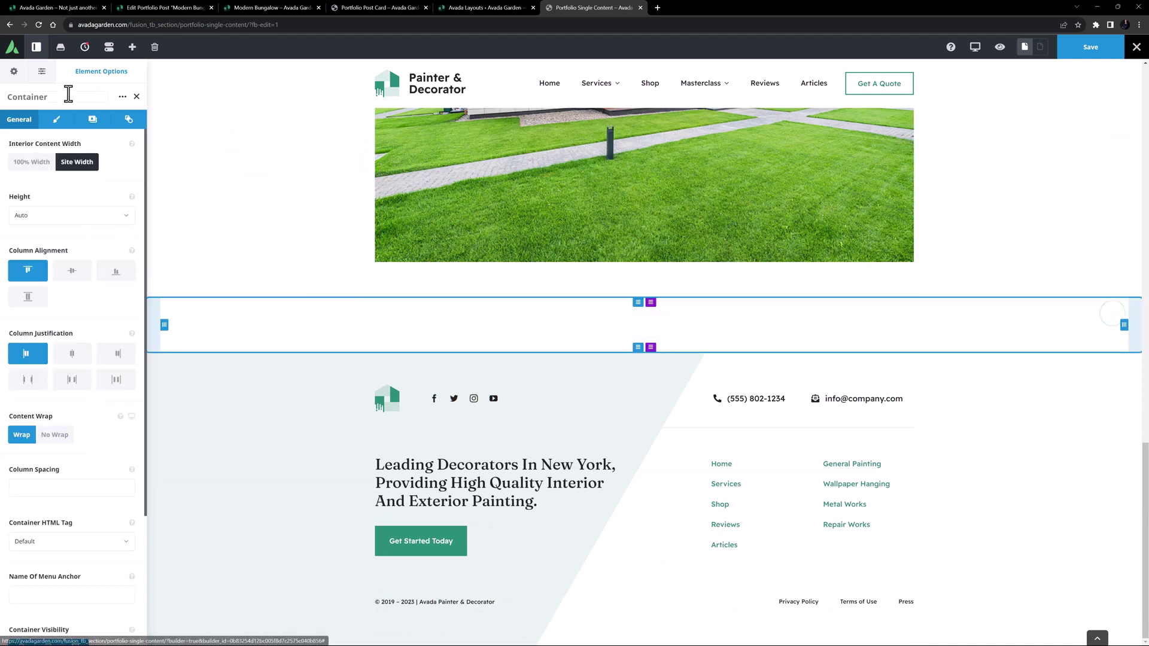
click(53, 122)
text(75px)
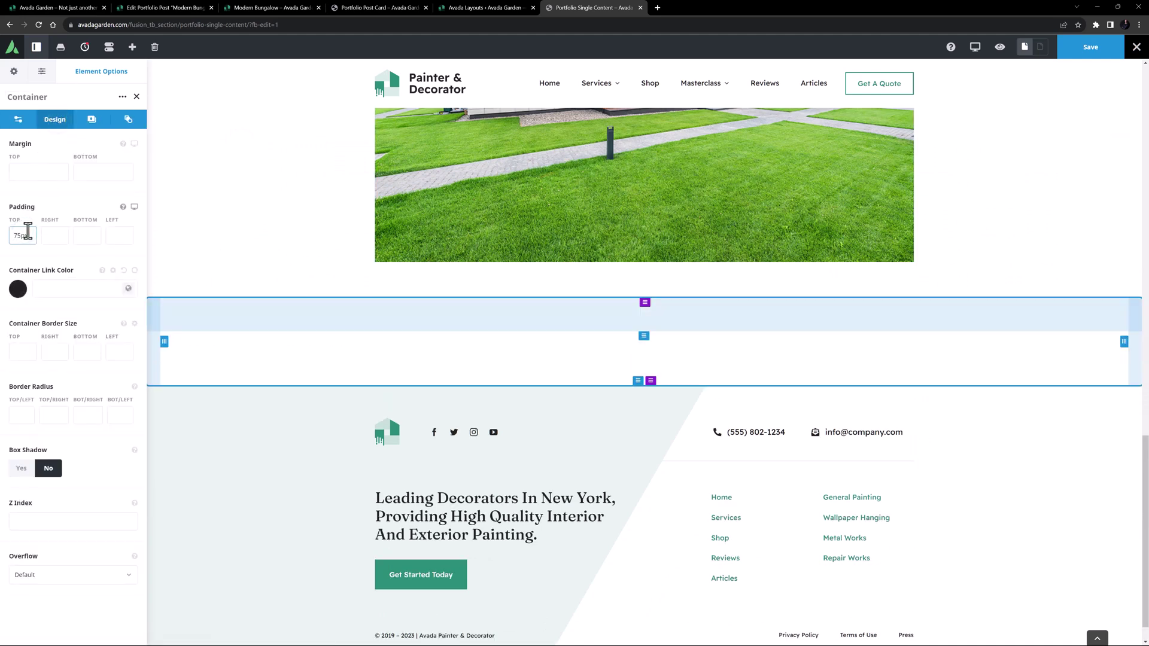
text(75px)
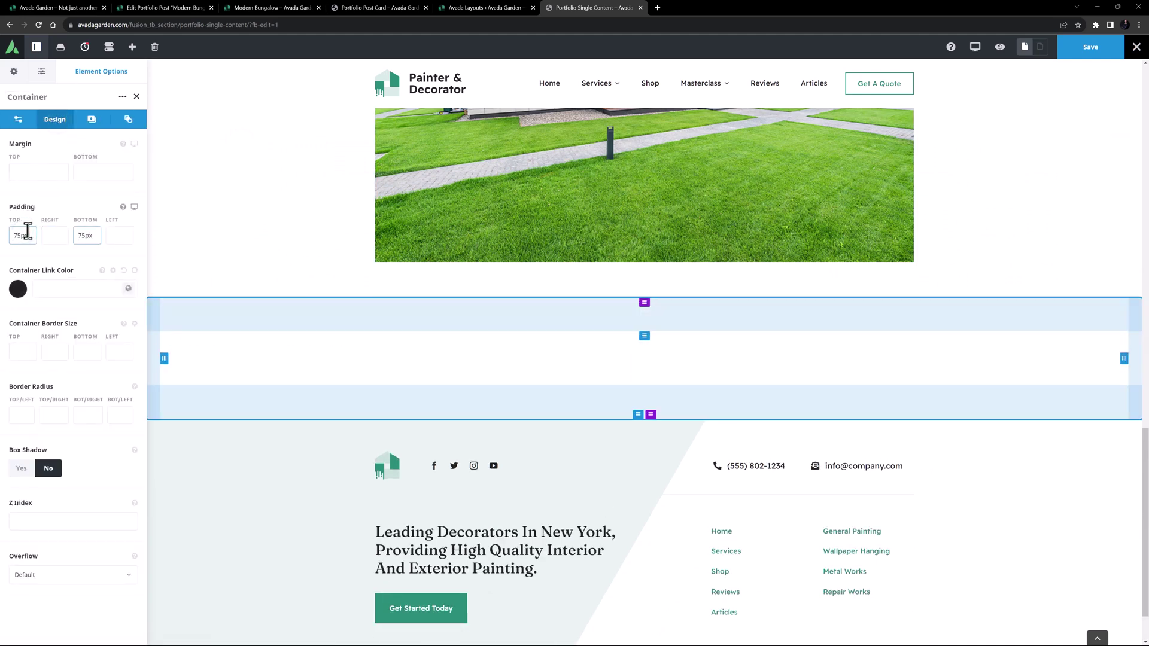
Set the section background to global Color 2
click(92, 120)
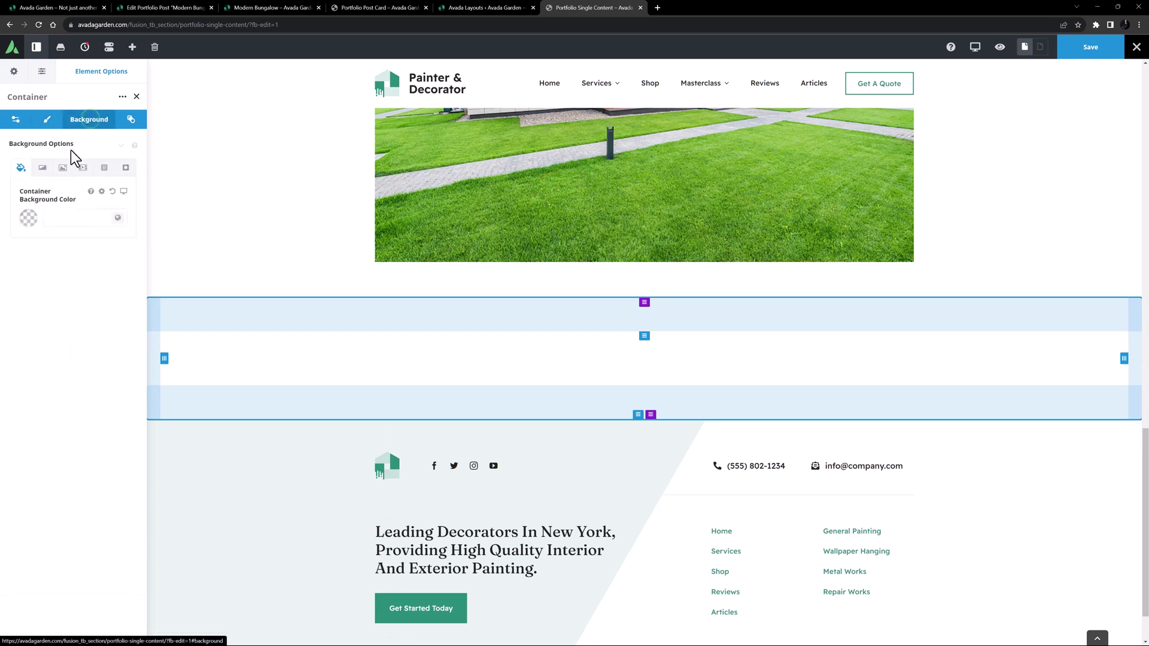
click(69, 219)
click(44, 254)
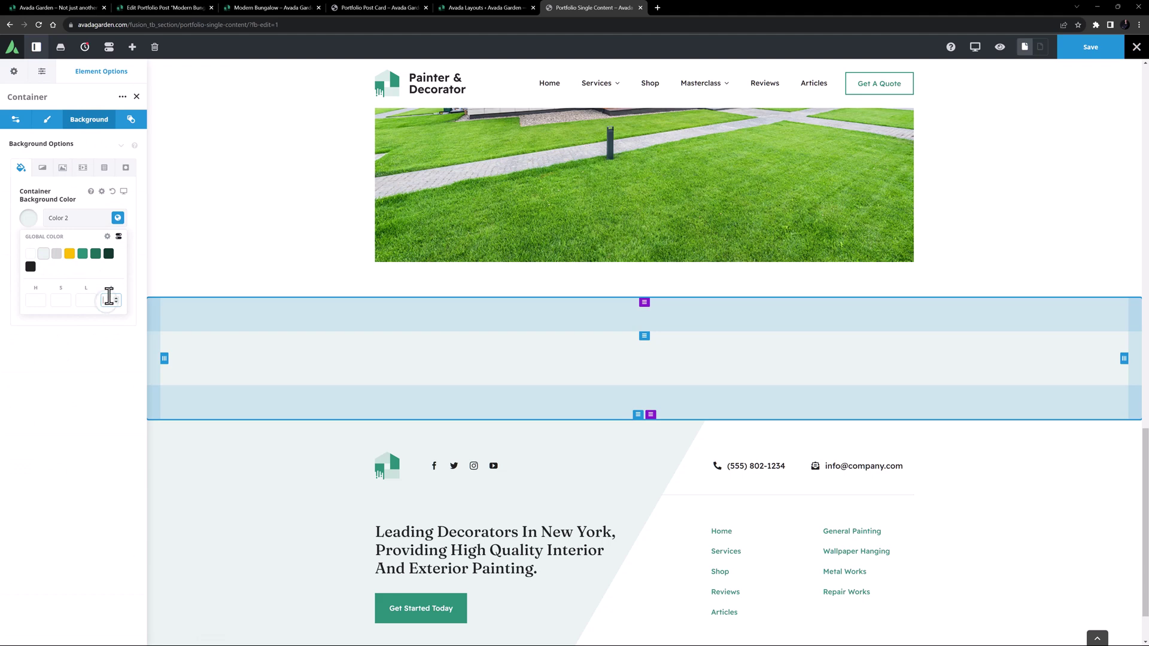
click(109, 296)
text(0)
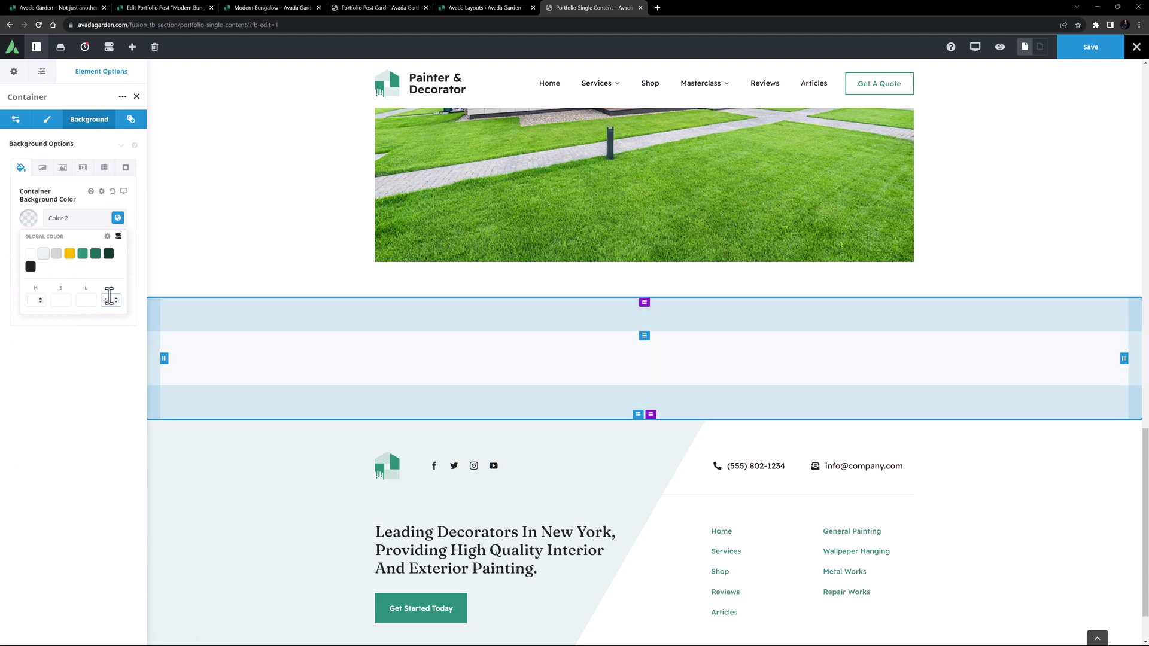
Add a Title element to the section and clear its placeholder text
click(641, 358)
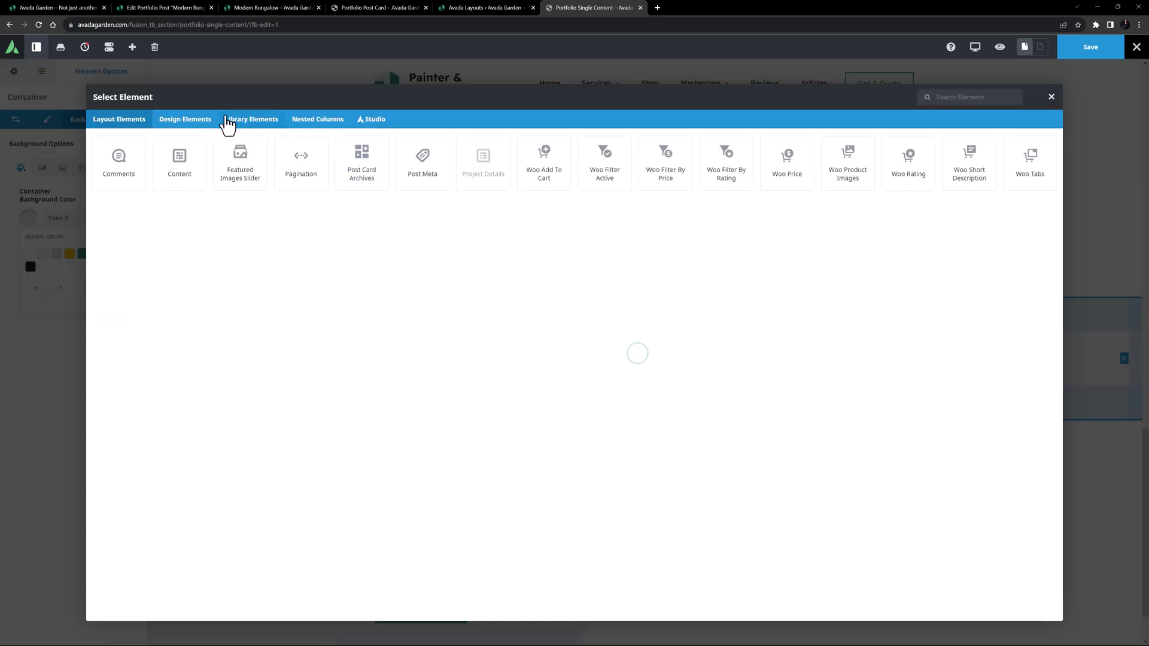
click(214, 121)
click(351, 174)
click(83, 276)
key(ctrl+a)
key(BackSpace)
Make the heading a centred H3 reading 'Like What You See? Request A Callback'
text(Like What You See? Request A Callback)
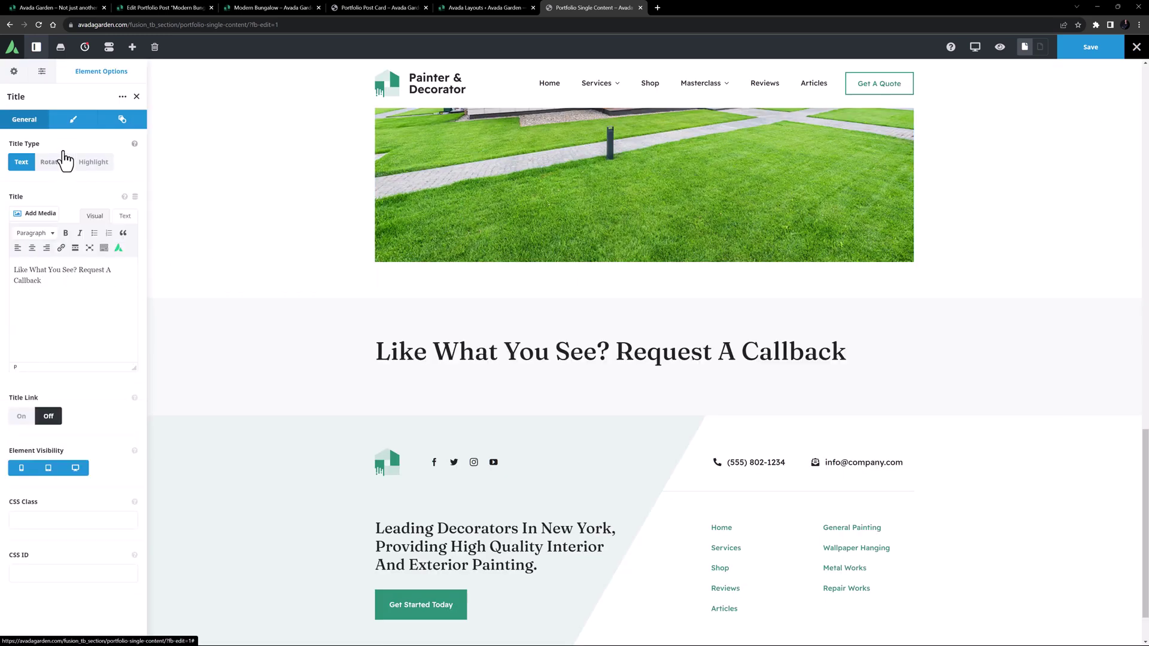
click(73, 119)
click(51, 161)
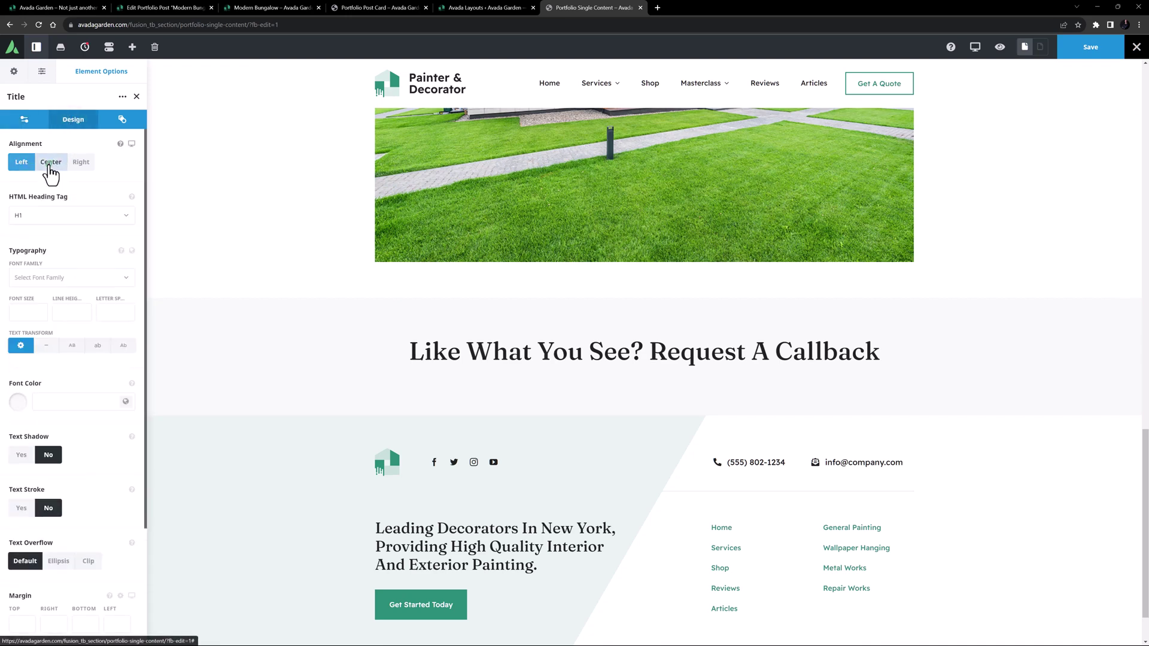
click(36, 215)
click(27, 265)
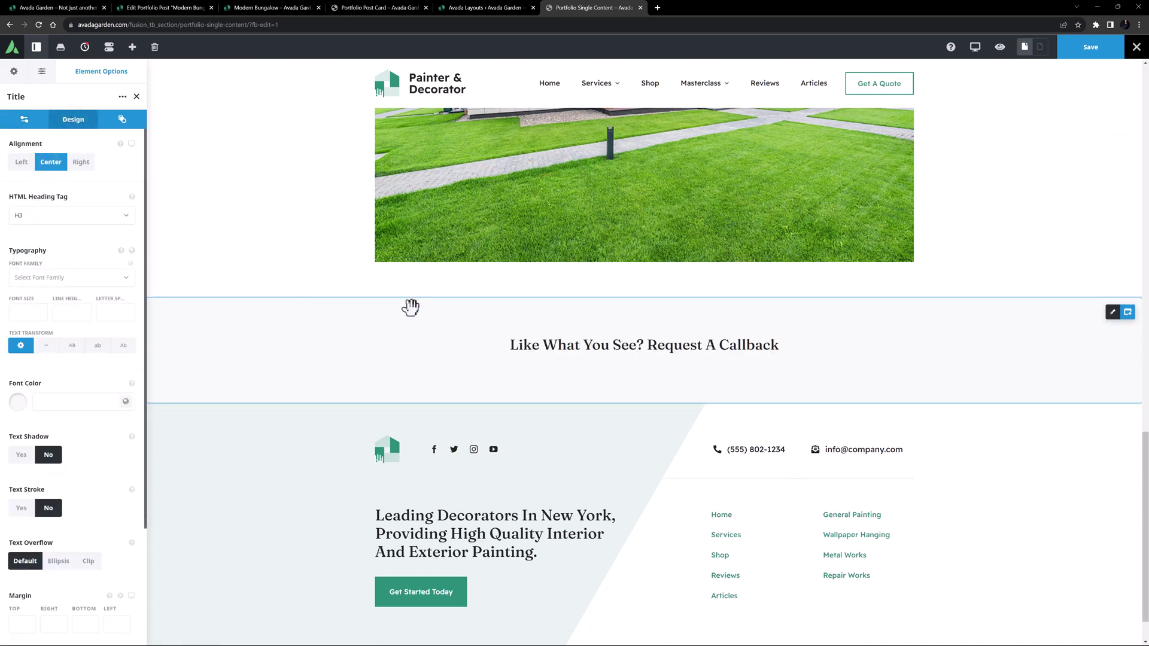
Add an Avada Form element using the Callback form below the heading, then save the layout
click(652, 355)
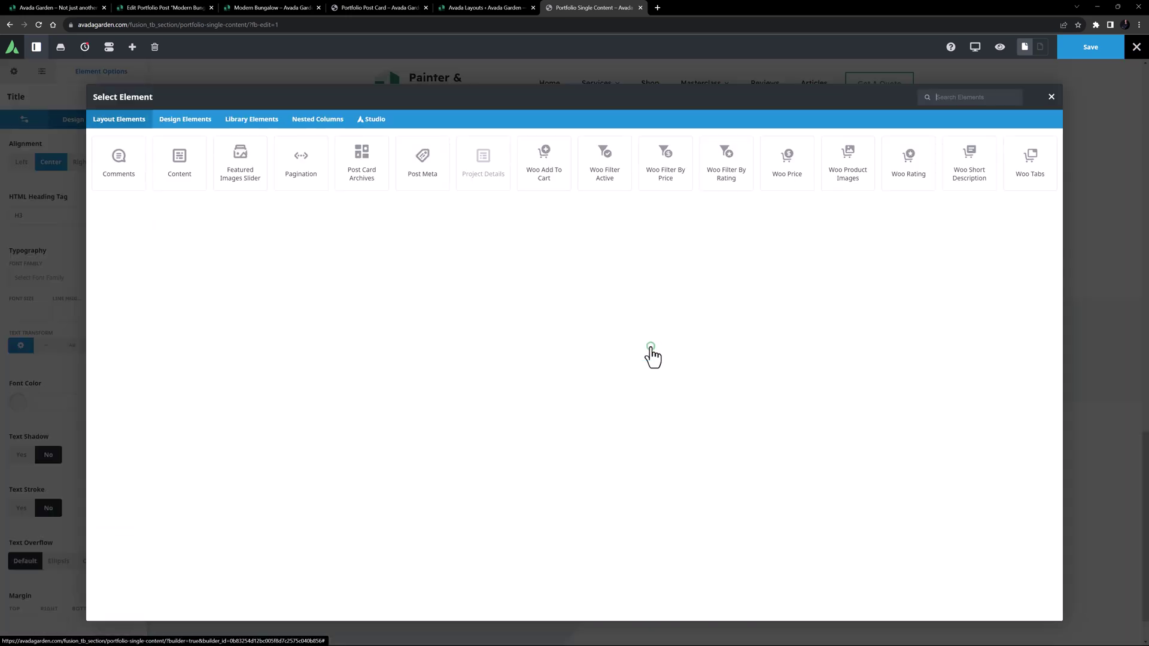
click(182, 119)
click(178, 160)
click(88, 162)
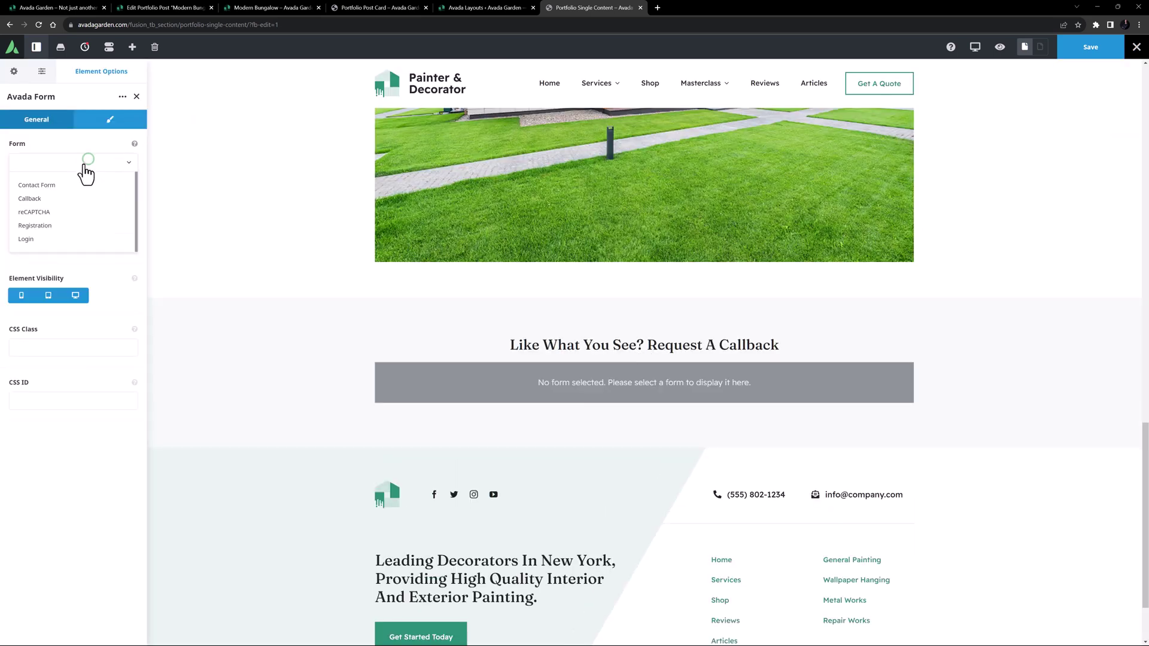
click(62, 198)
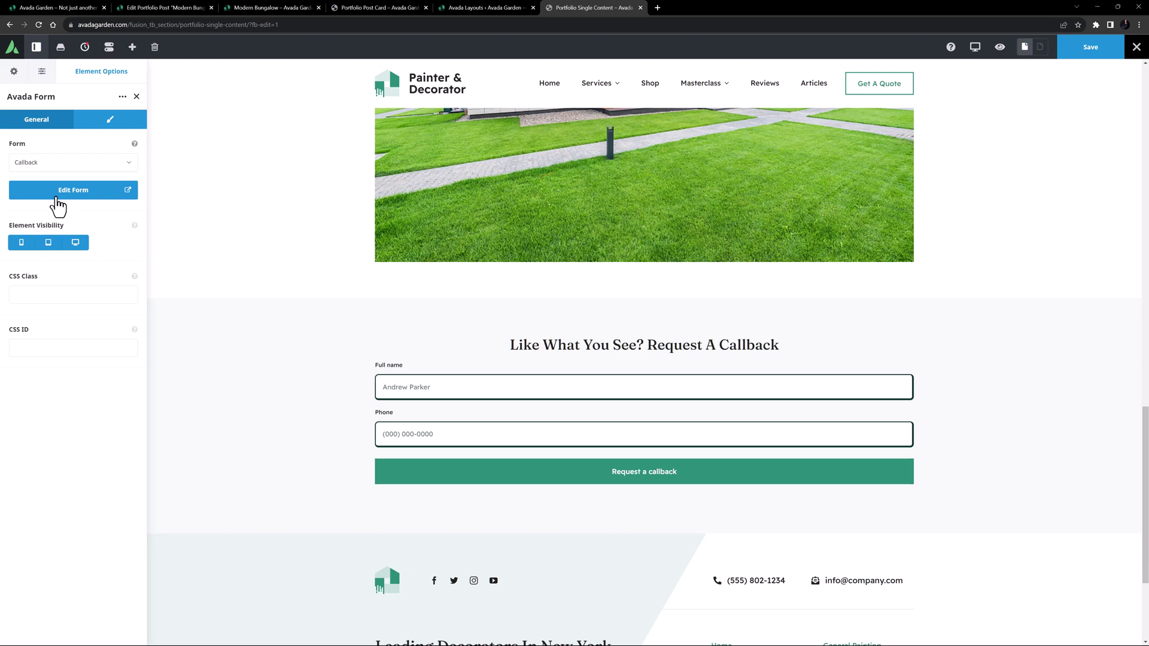
click(1081, 53)
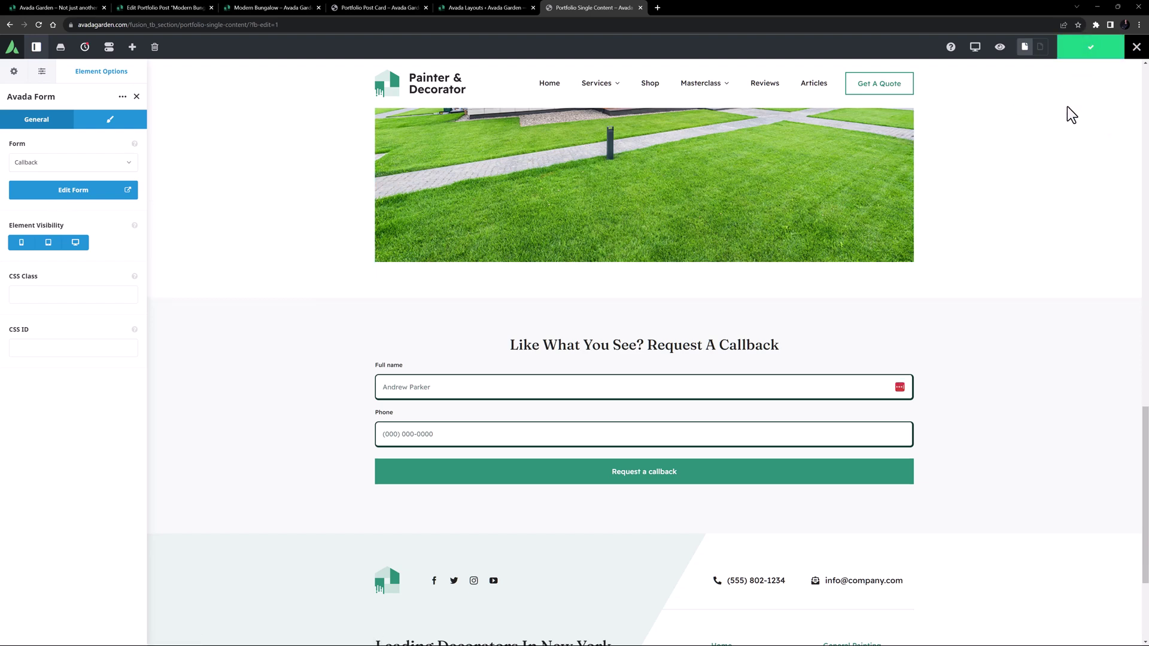
Reload the live Modern Bungalow page and scroll down to the new callback form
scroll(1068, 106, down, 1)
click(272, 7)
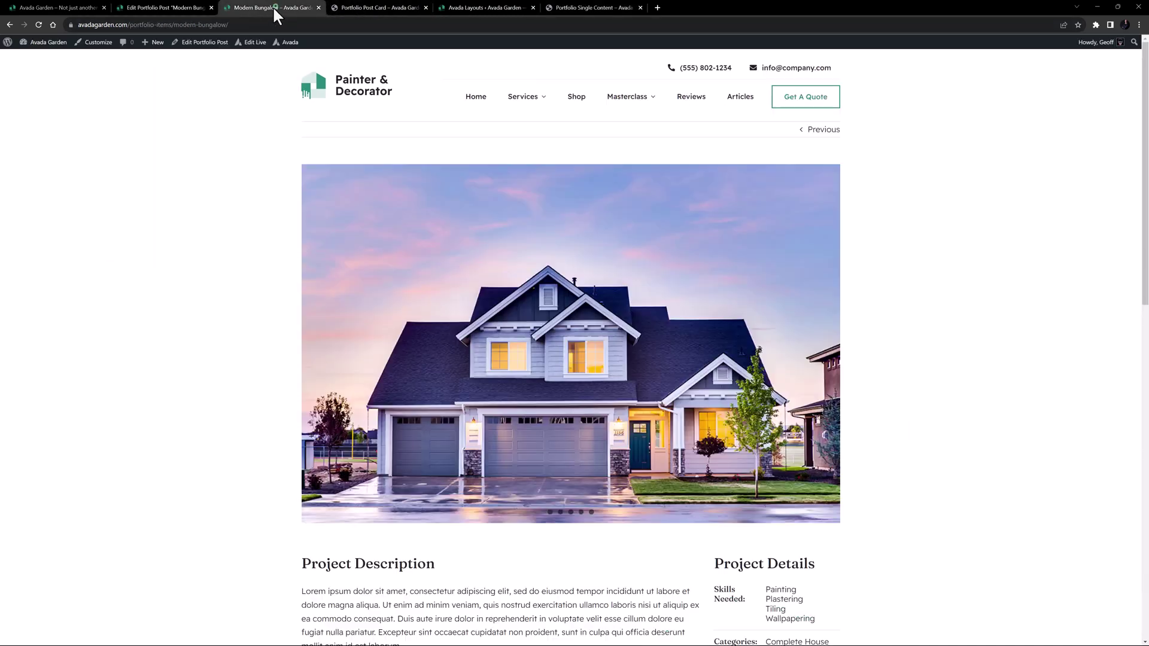
click(37, 25)
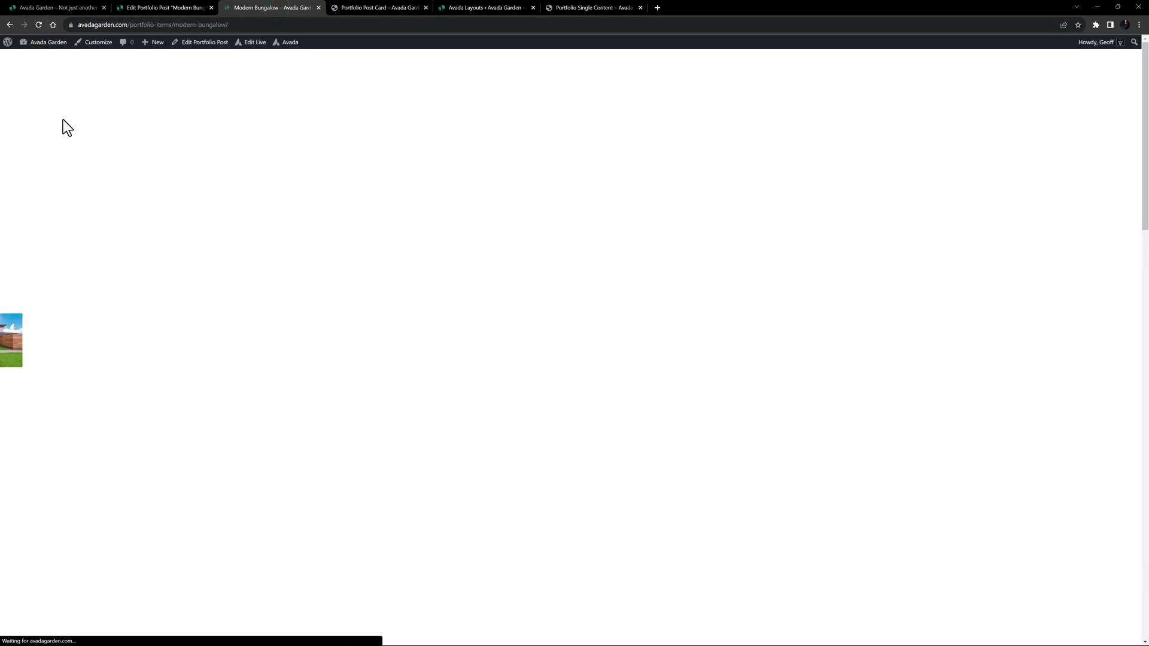
scroll(204, 290, down, 10)
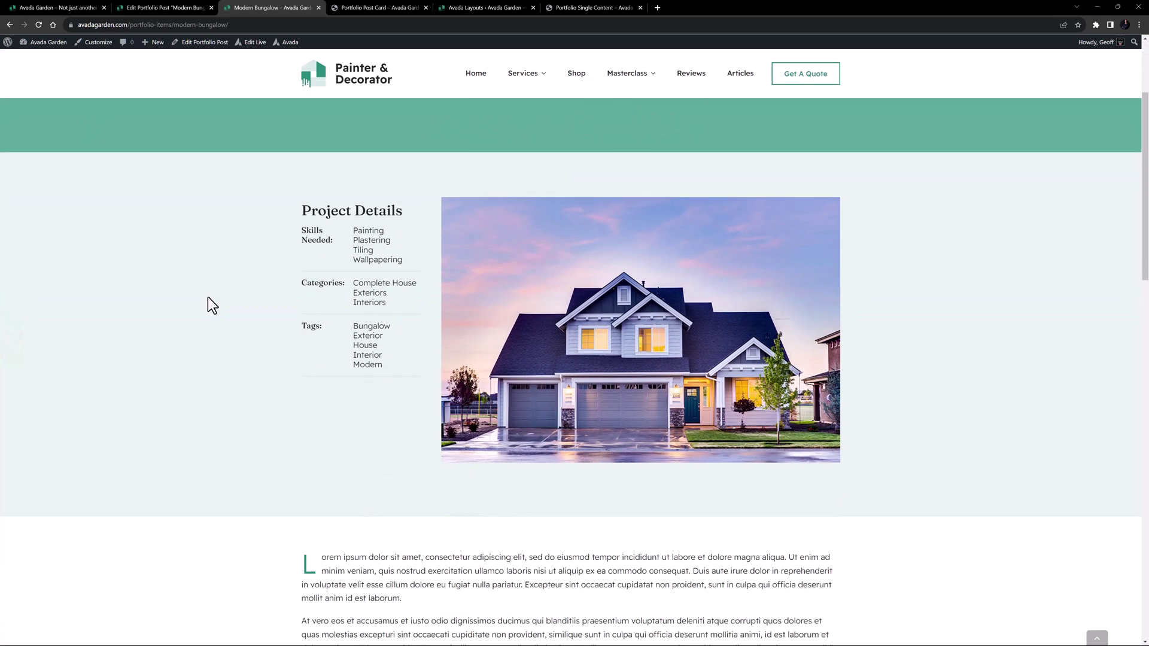
scroll(208, 299, down, 7)
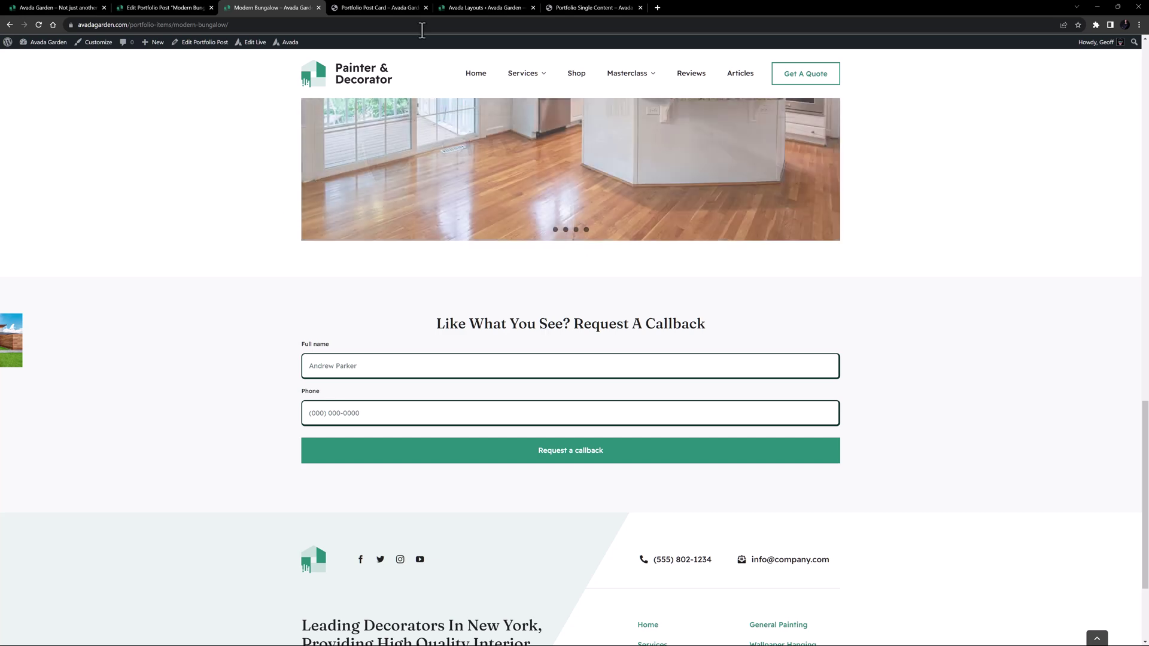
Set the Portfolio Archive layout conditions to Portfolio Archive Types plus all portfolio categories, skills and tags
click(467, 8)
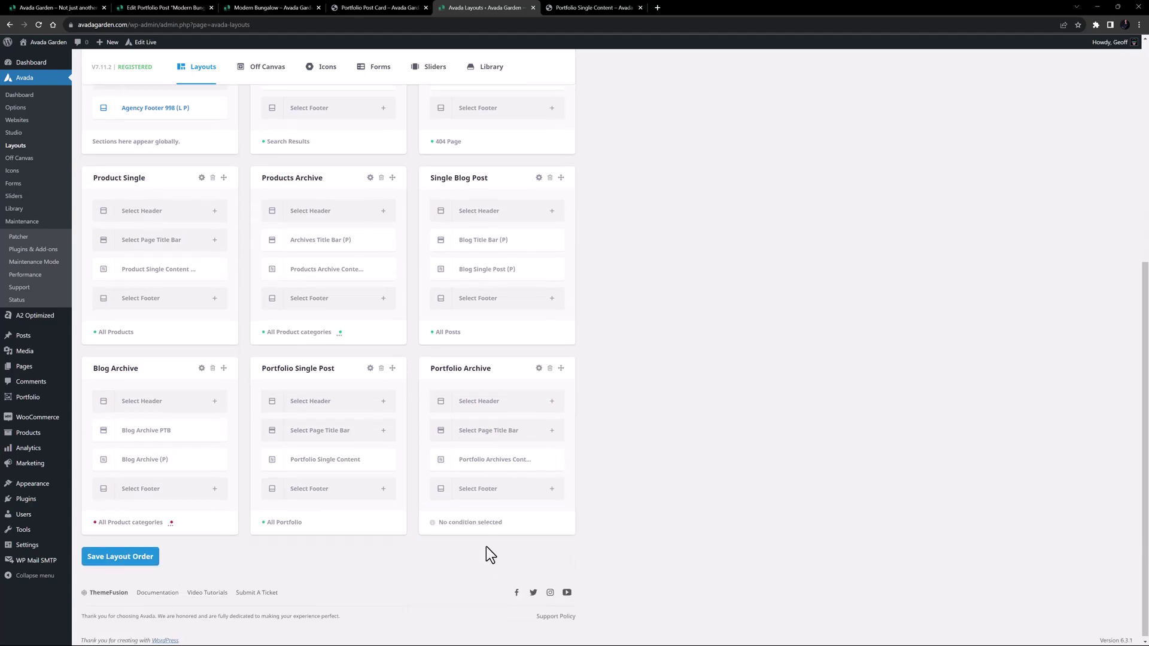
click(481, 525)
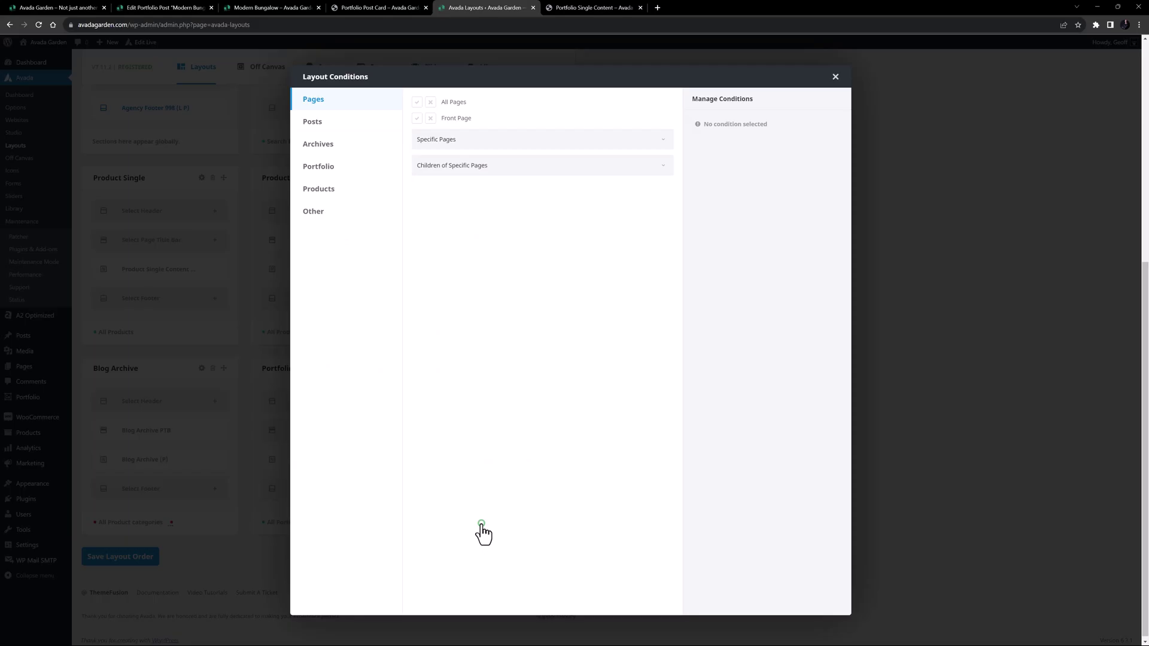
click(331, 153)
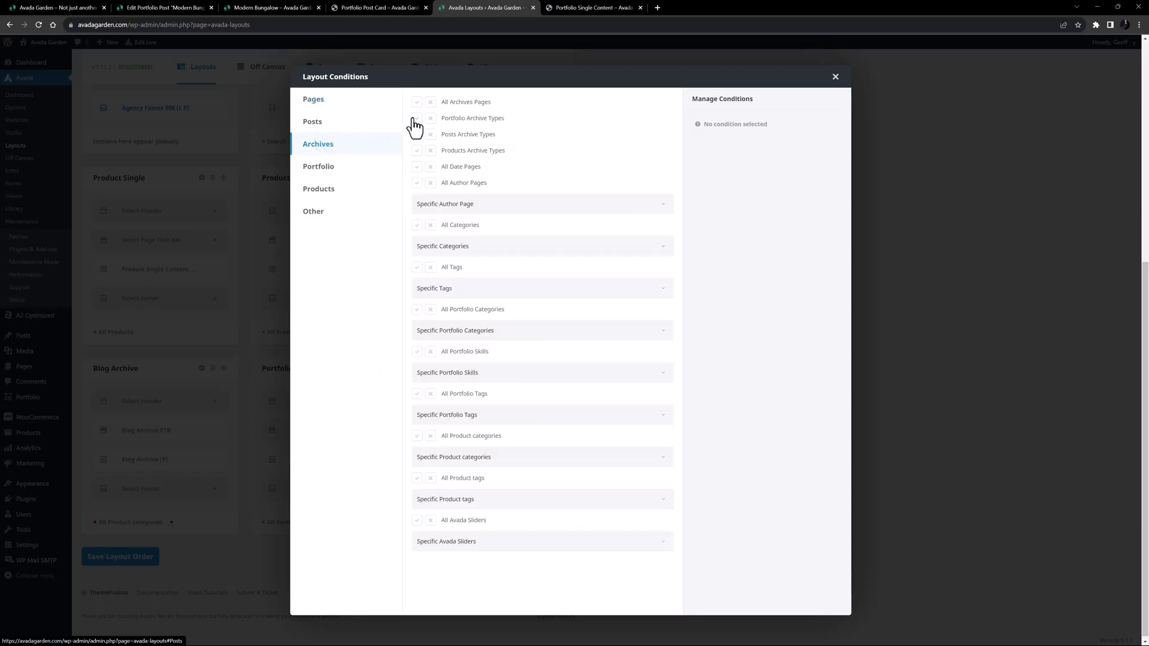
click(417, 118)
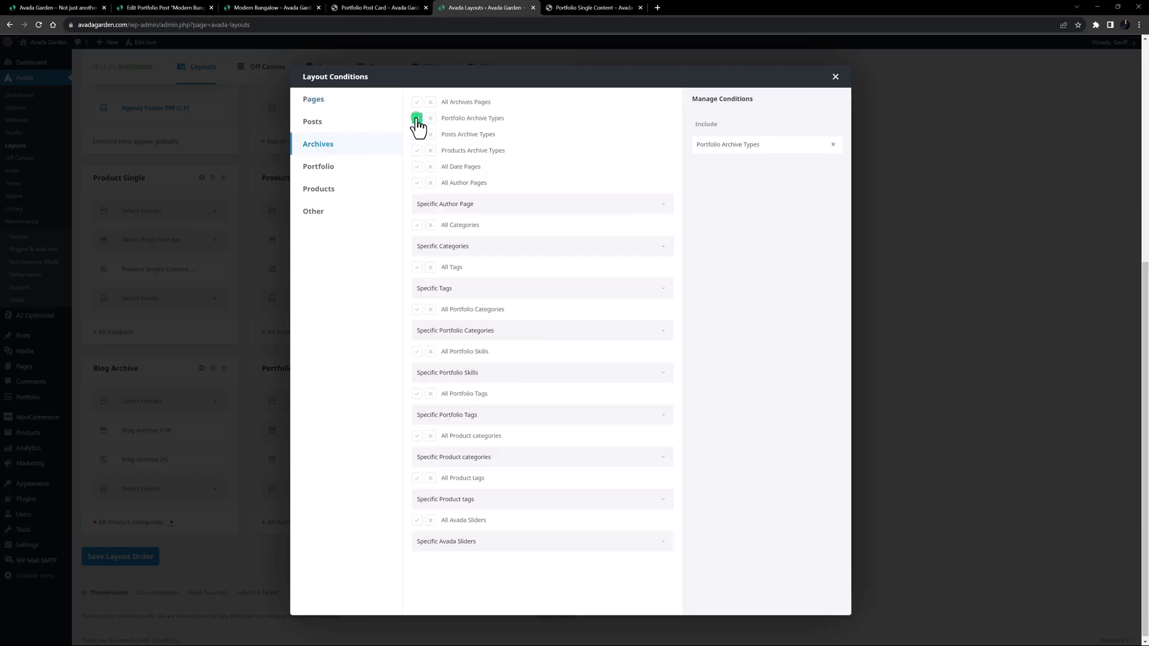
click(417, 309)
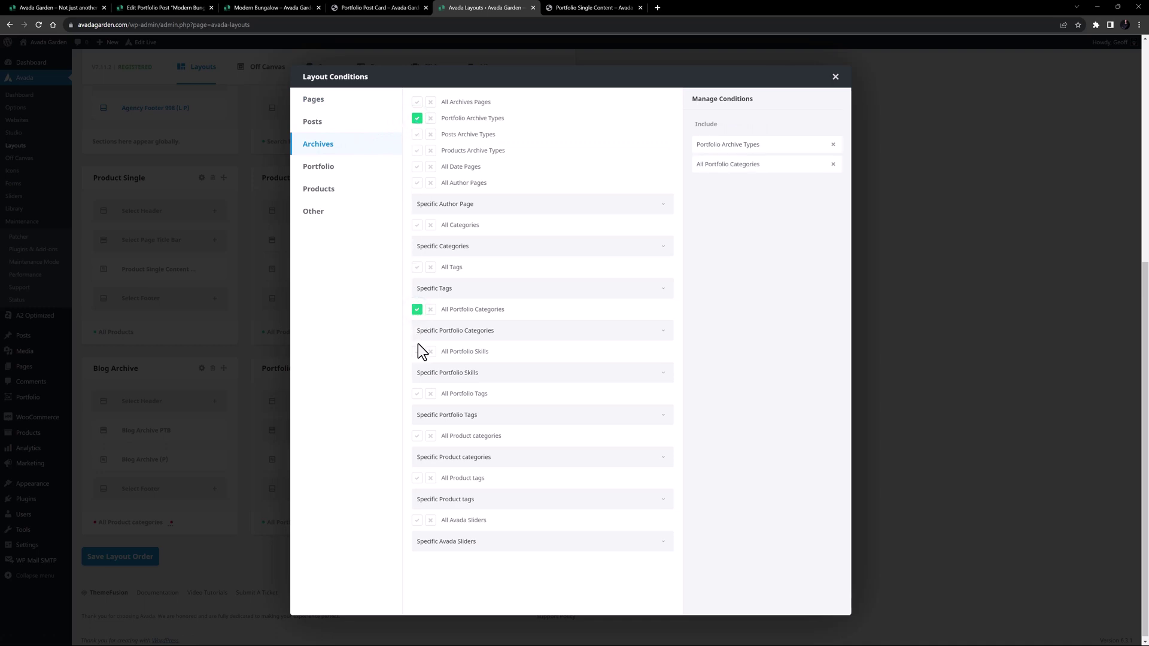
click(417, 352)
click(417, 394)
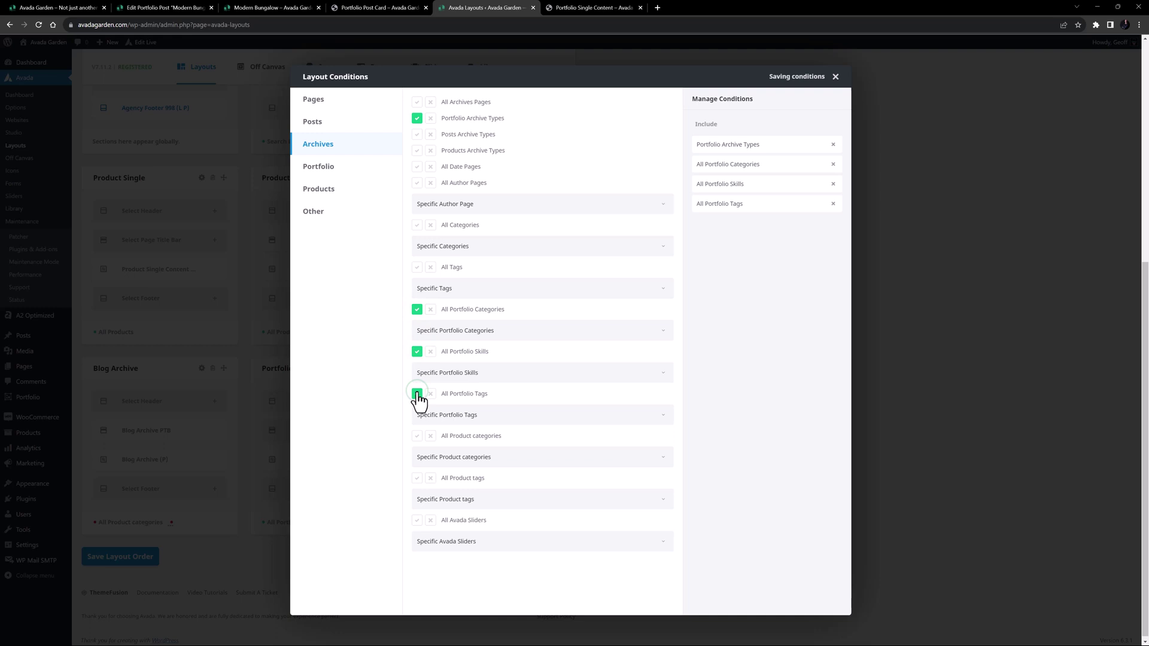
click(834, 78)
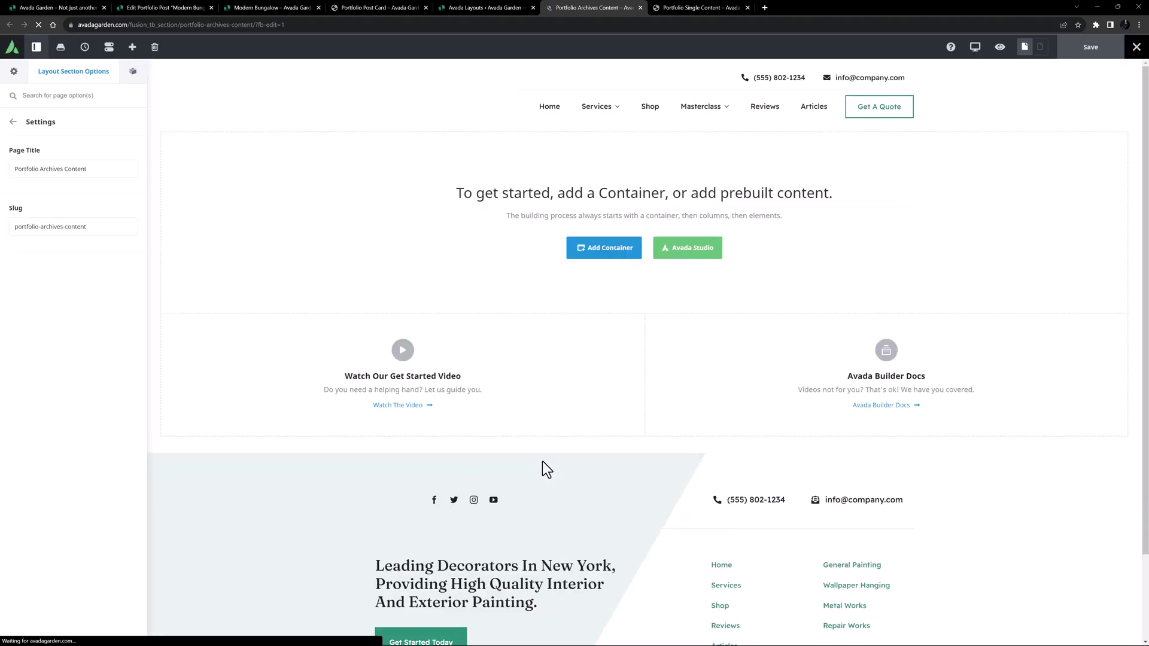
Import the Archives Content 2955 template from Avada Studio's Archive templates
click(683, 253)
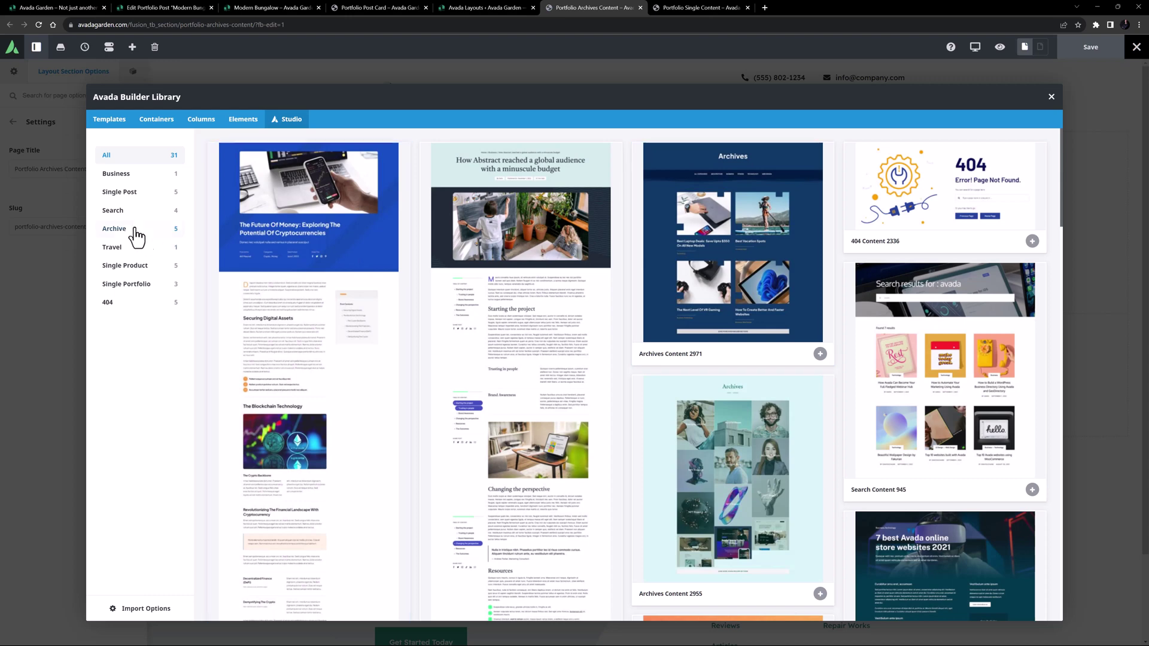
click(132, 230)
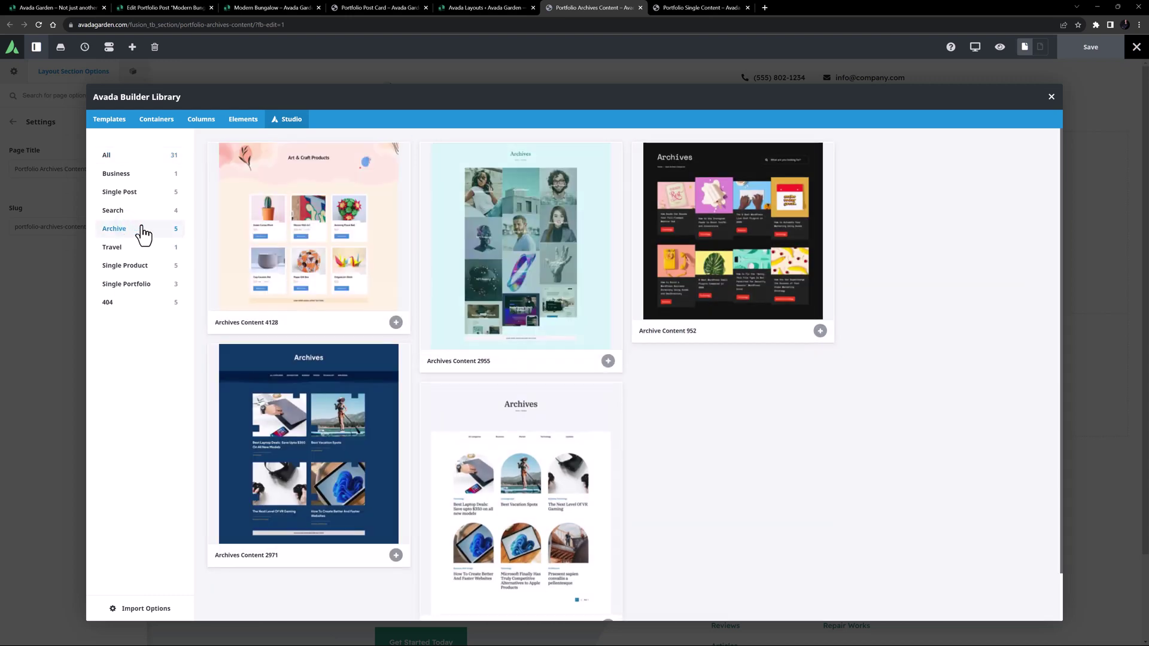
click(510, 248)
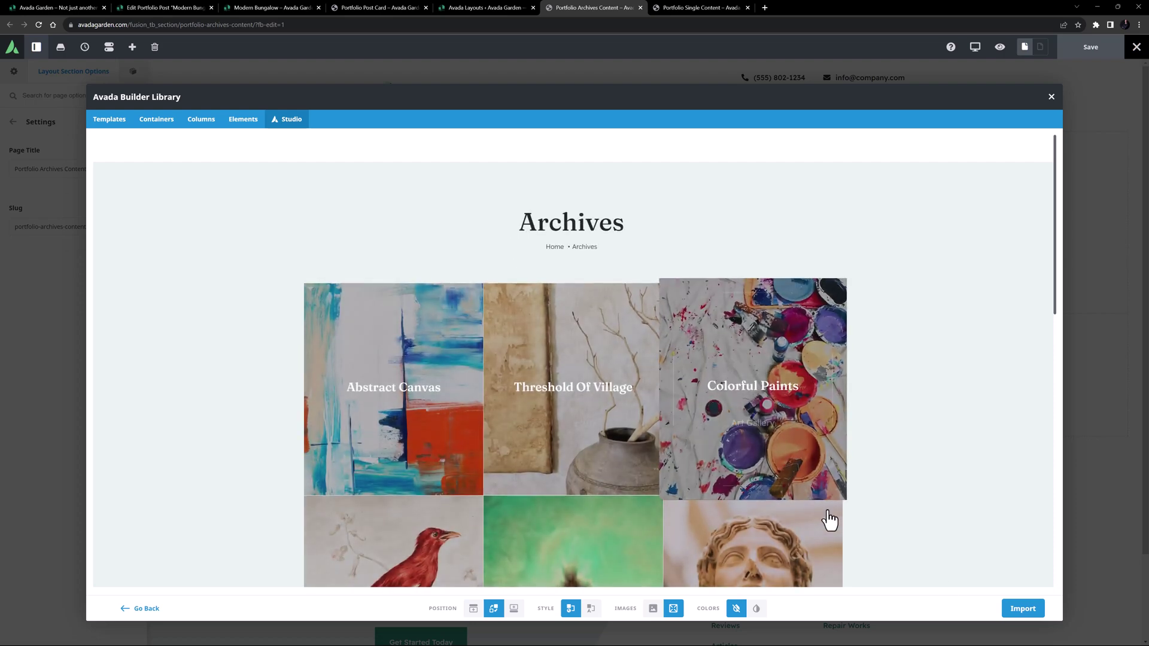
click(1017, 609)
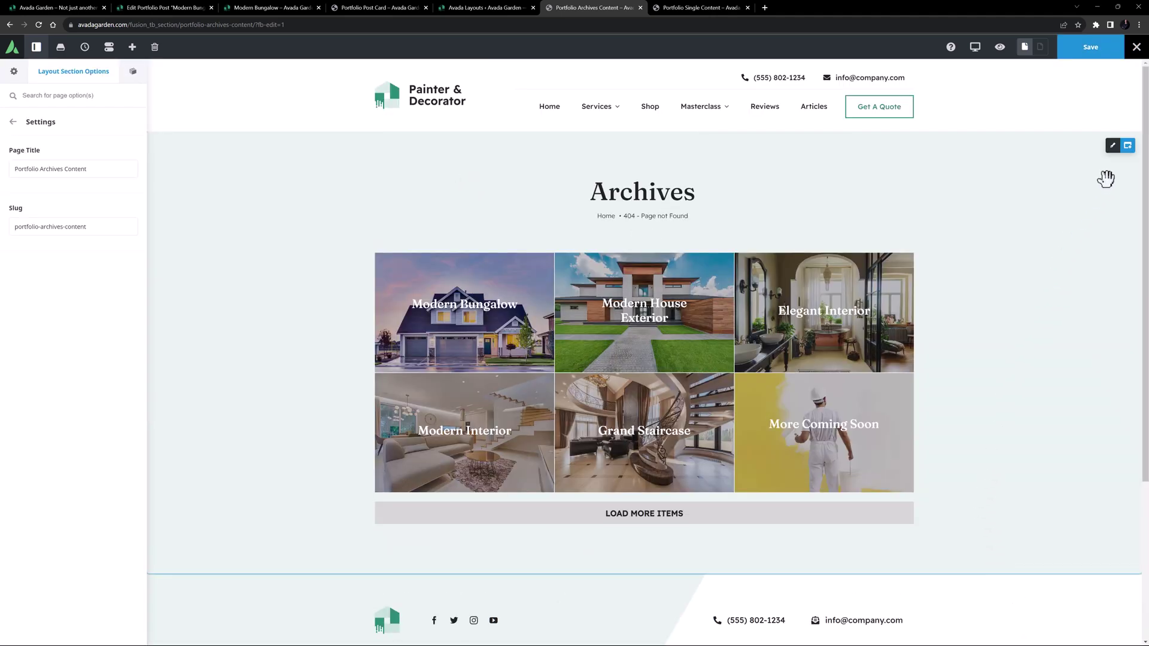
Set the archive container's background colour alpha to -50, then save the Portfolio Archives Content section
click(1113, 147)
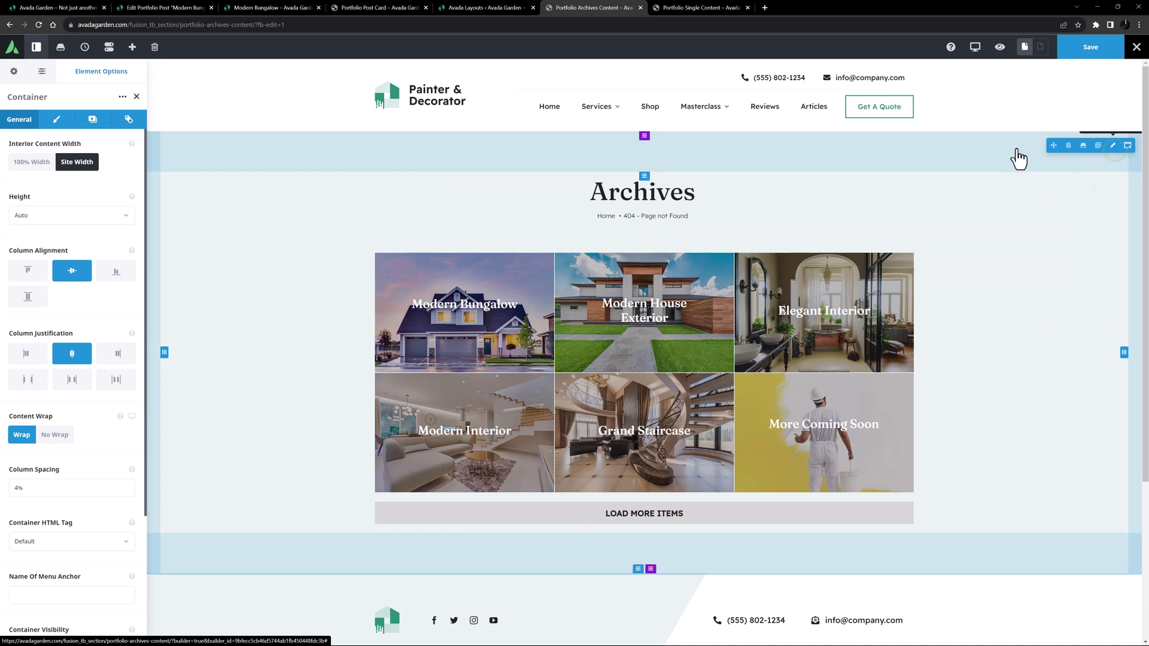
click(92, 119)
click(117, 218)
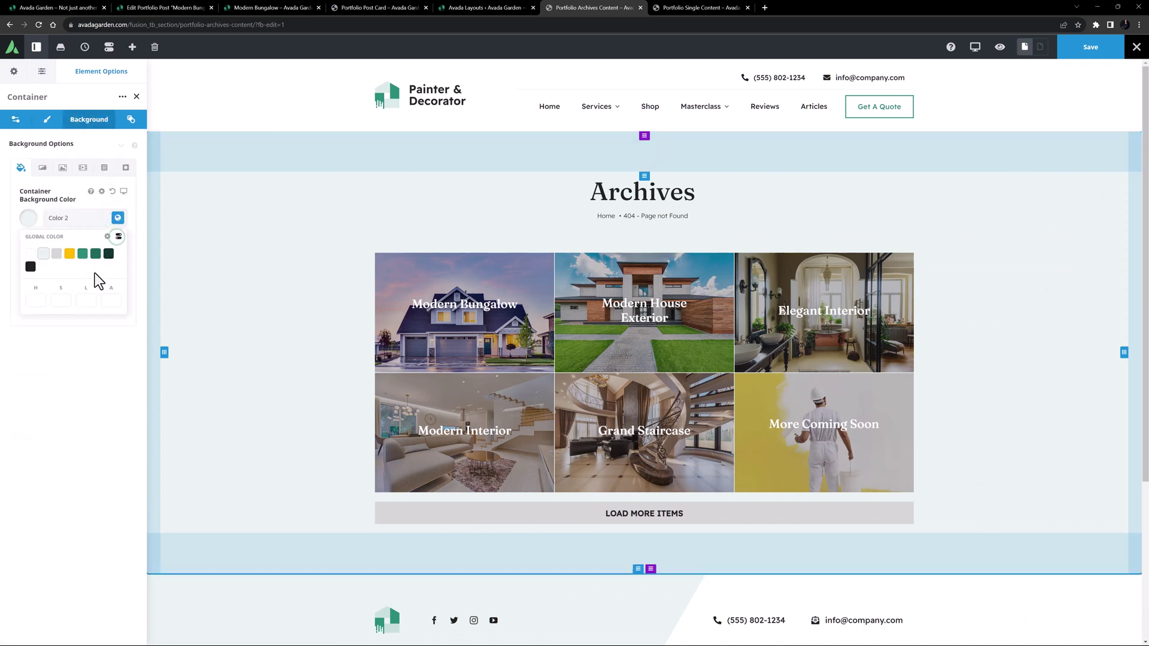
click(111, 299)
text(-50)
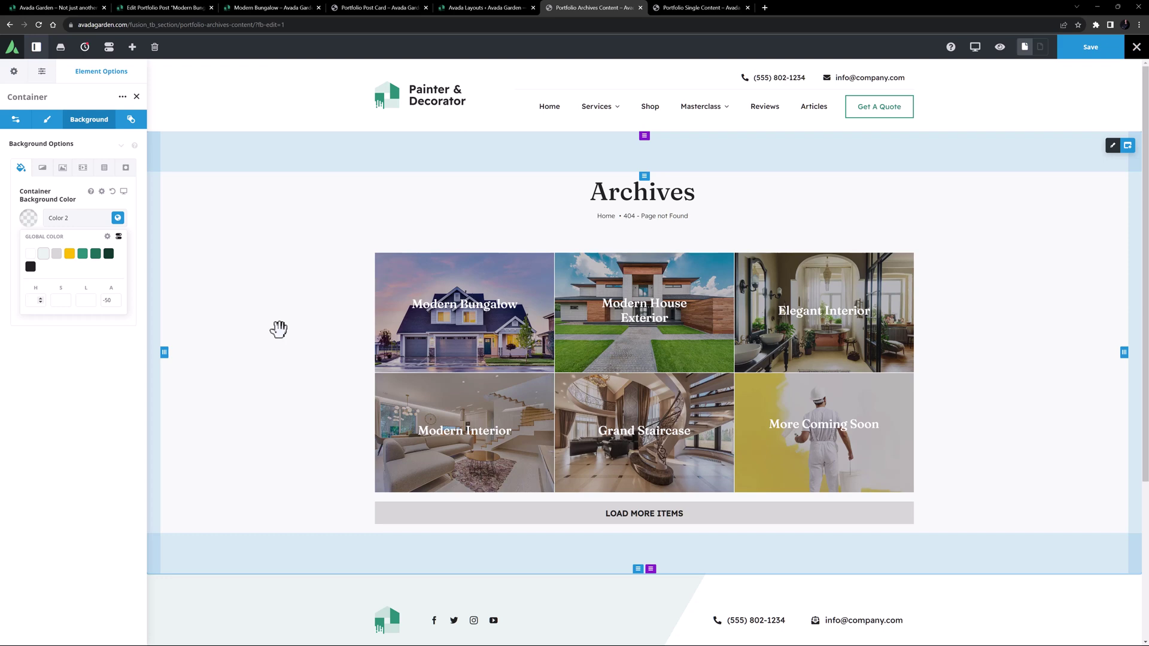
click(1100, 51)
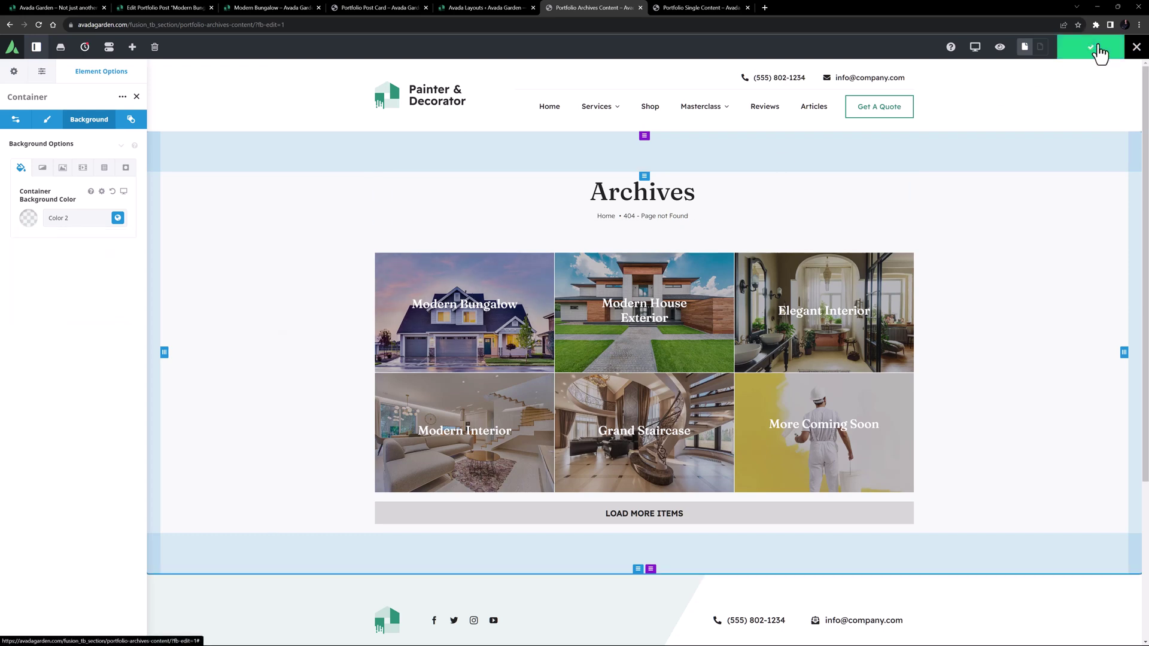
click(1100, 52)
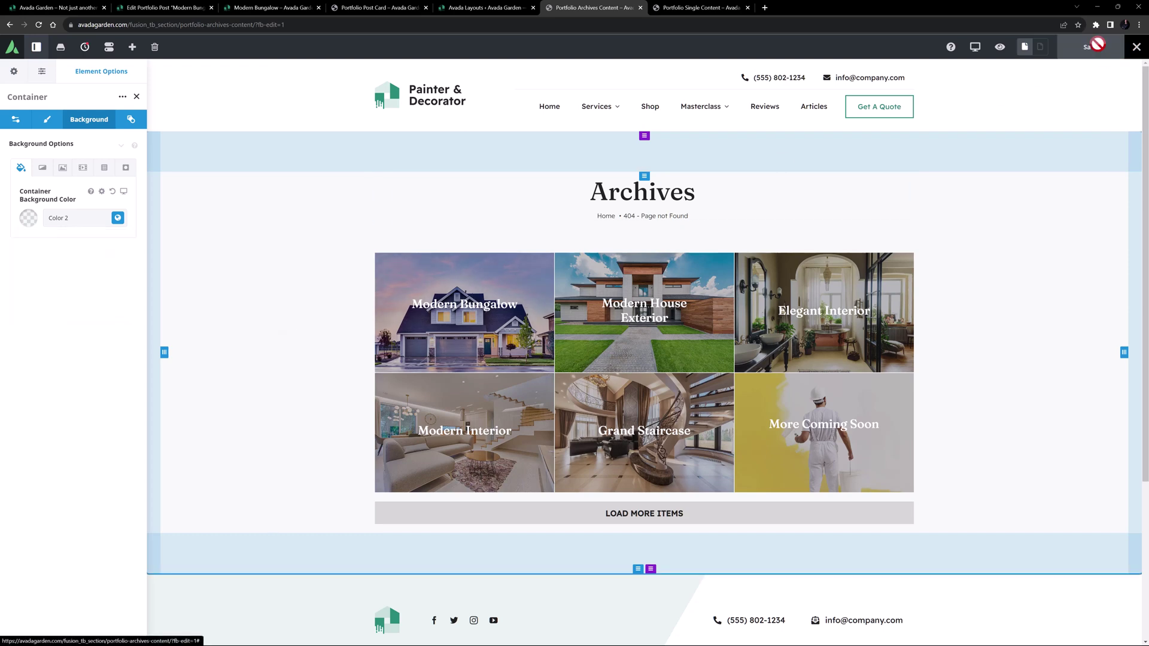
Reload the live home page and follow View Our Work! to the portfolio overview
click(61, 7)
key(F5)
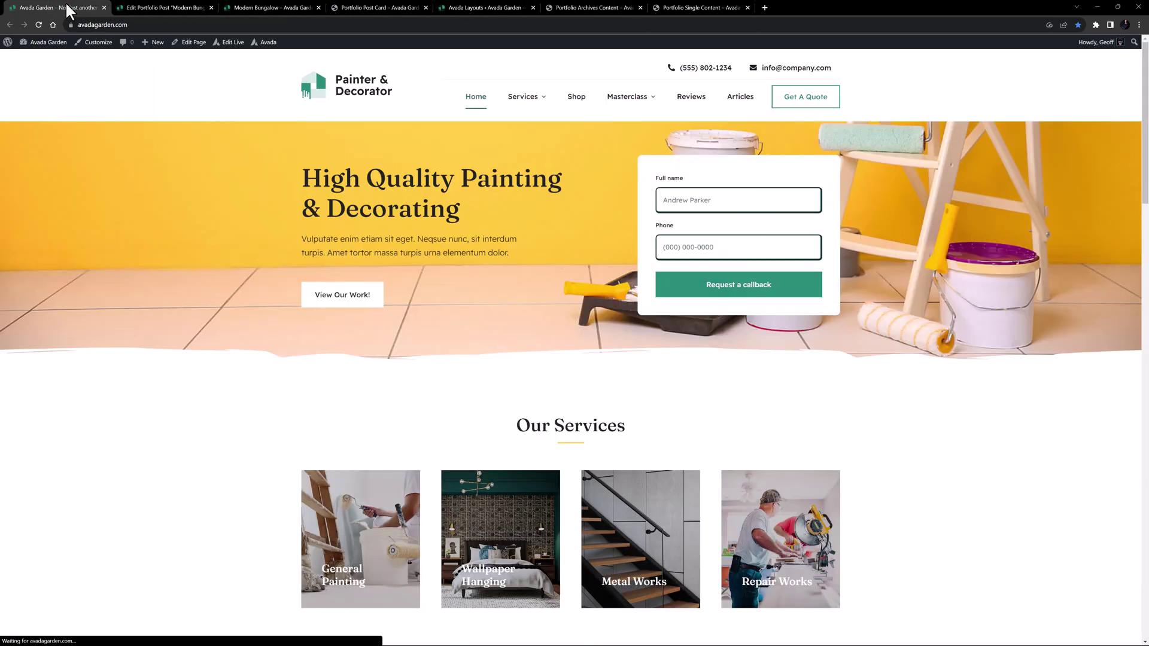
mouse_move(516, 106)
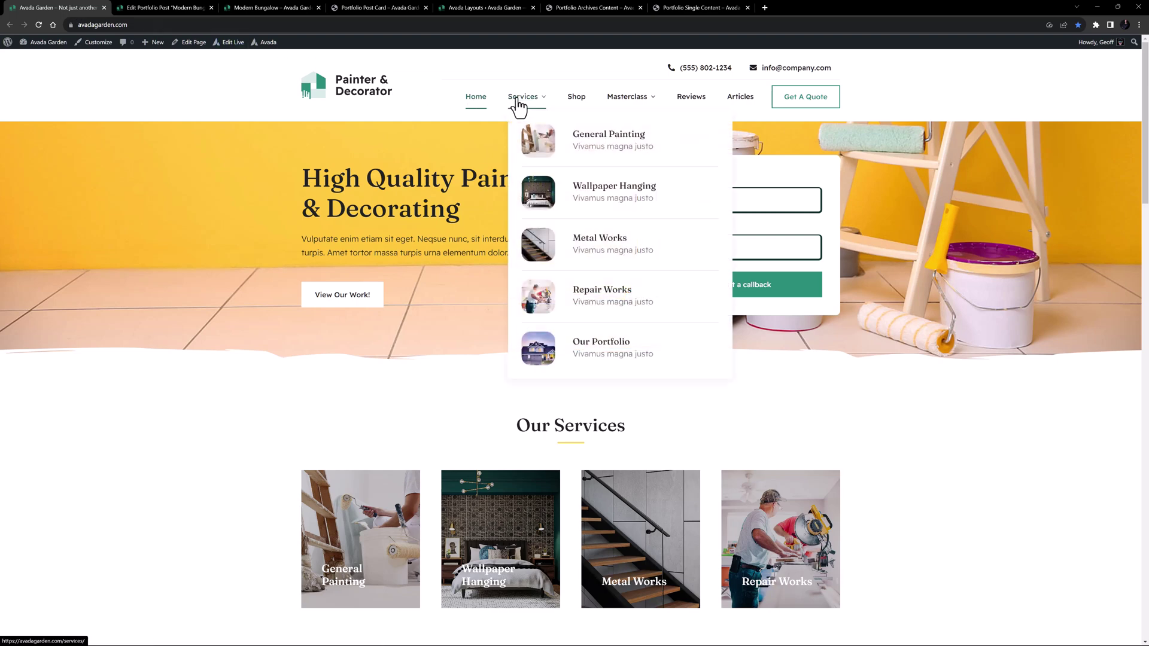
click(349, 297)
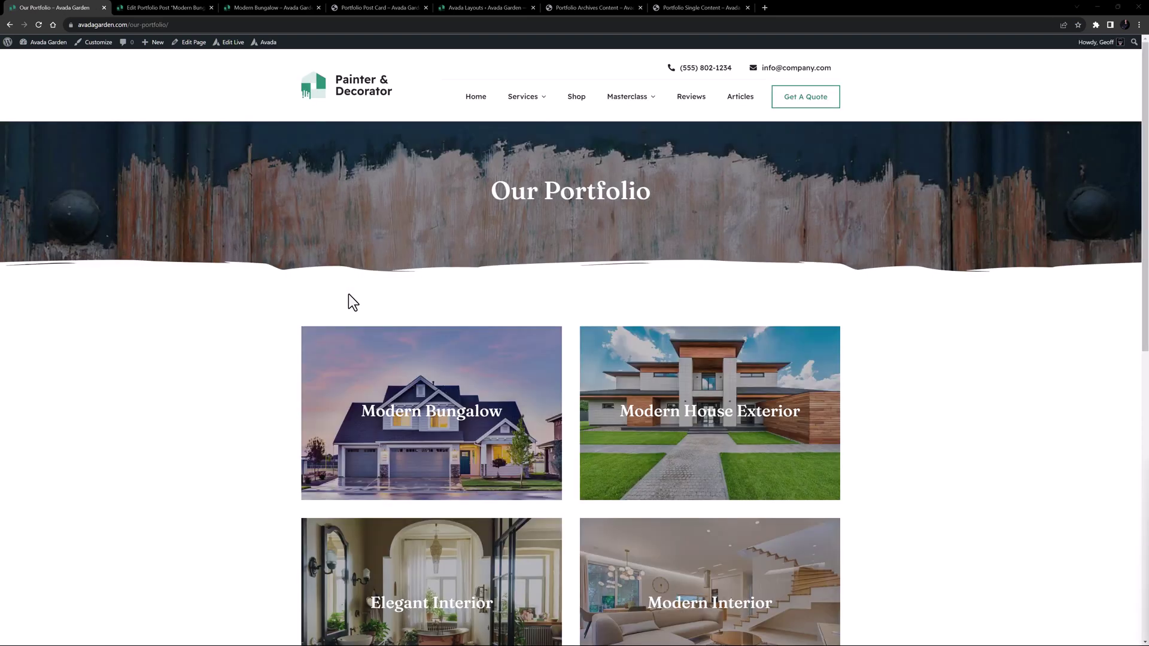
Open the Elegant Interior project, then move on to the next project, Modern House Exterior
scroll(272, 360, down, 3)
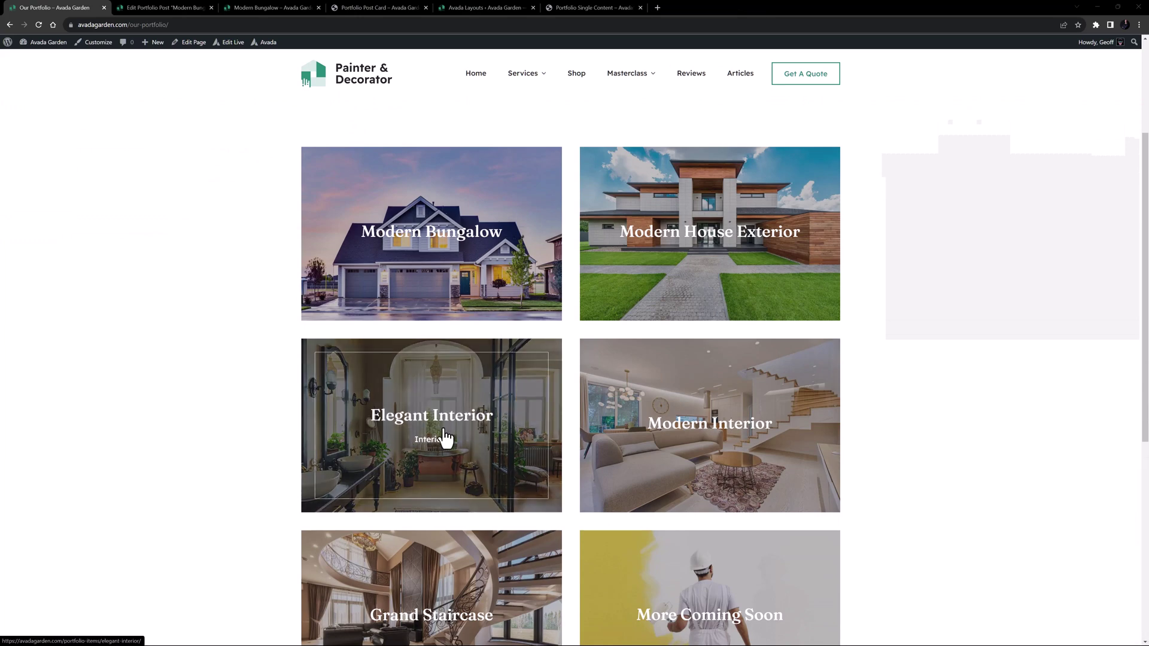
click(446, 437)
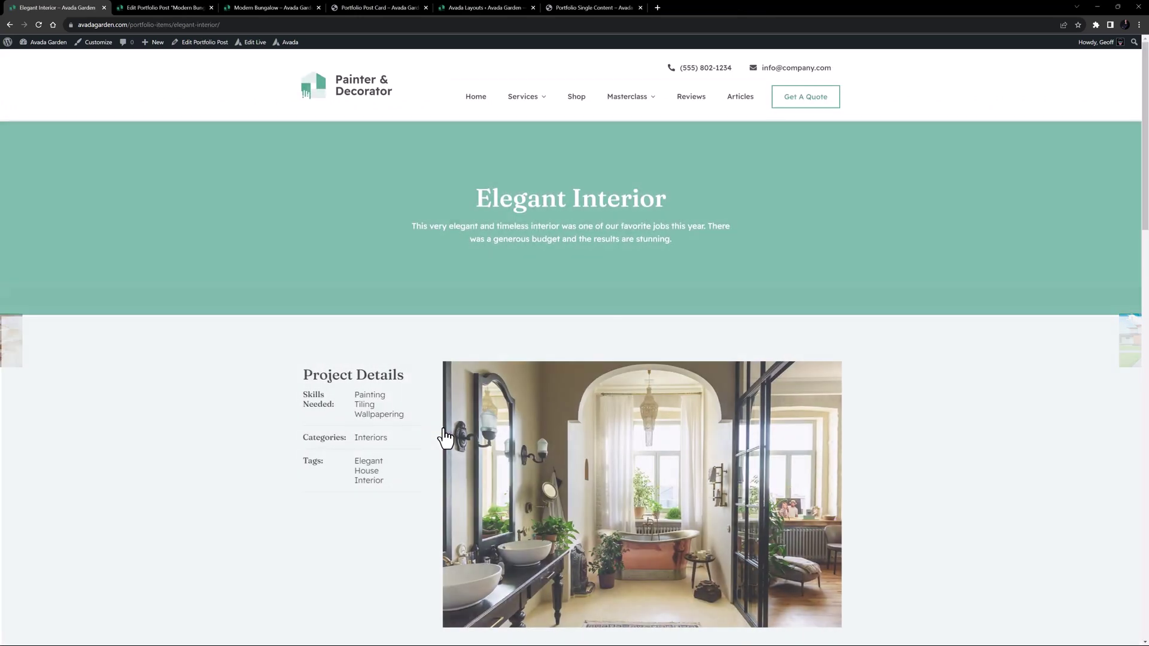
scroll(446, 437, down, 5)
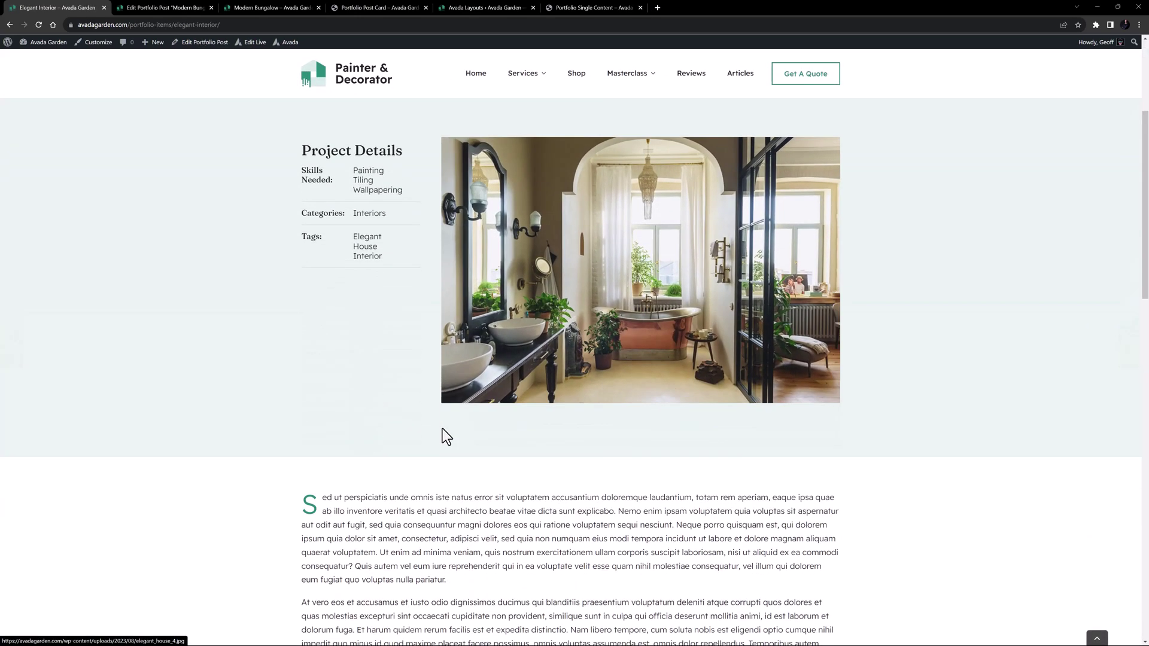
scroll(443, 428, down, 7)
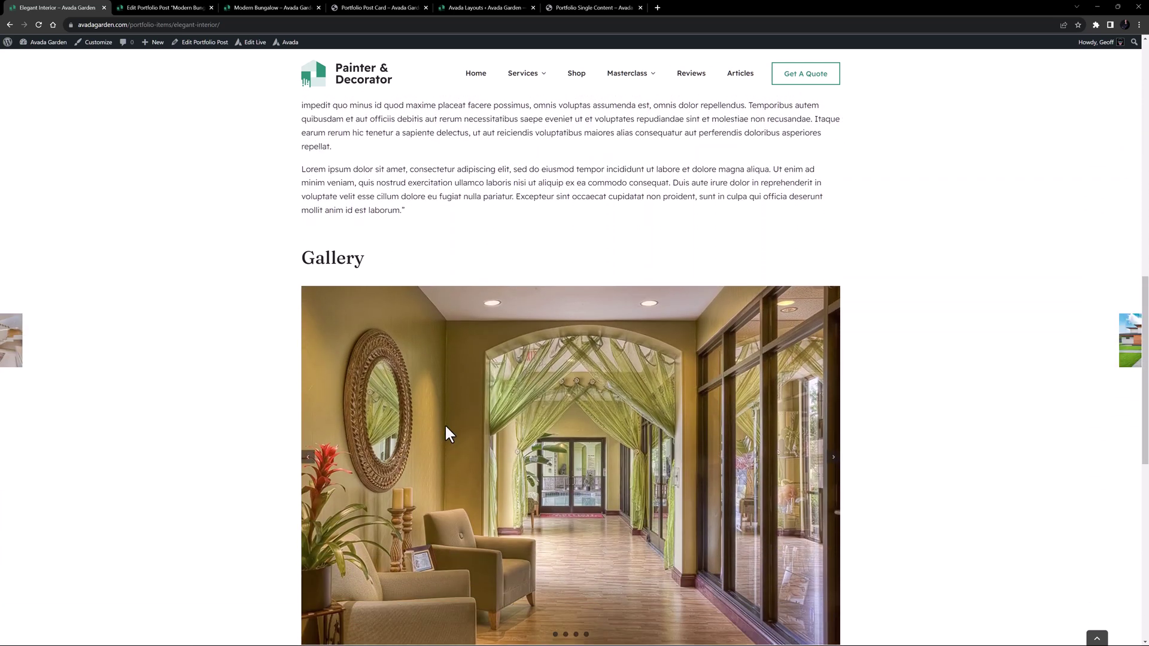
click(1127, 350)
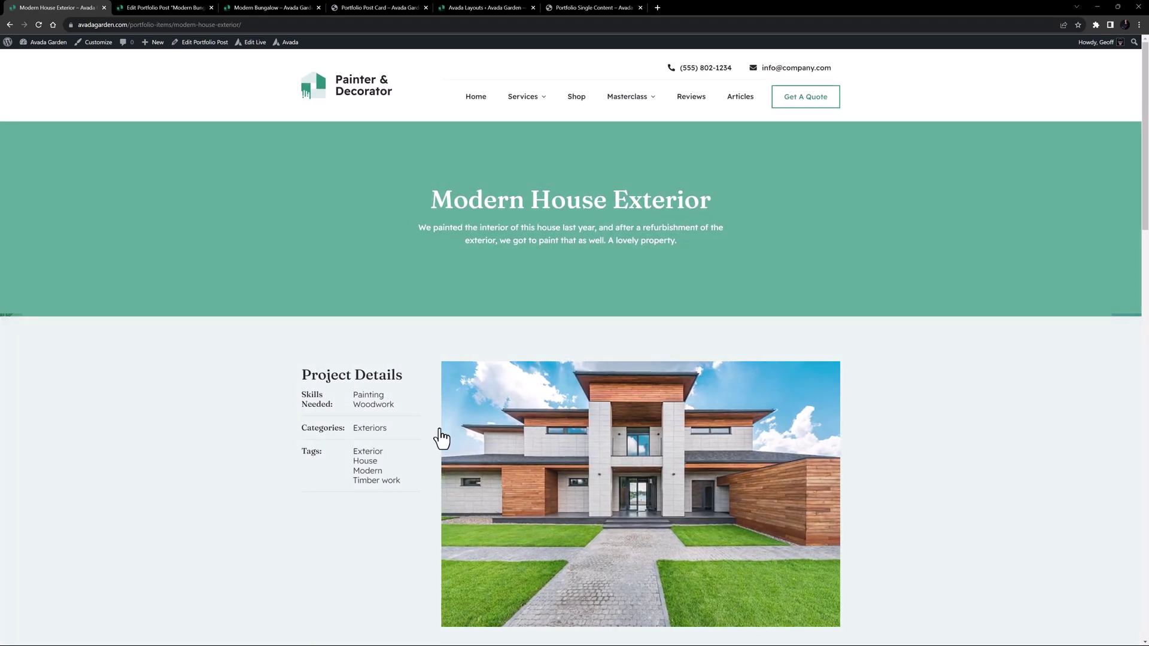
Follow the Exteriors category link in Modern House Exterior's Project Details
click(366, 429)
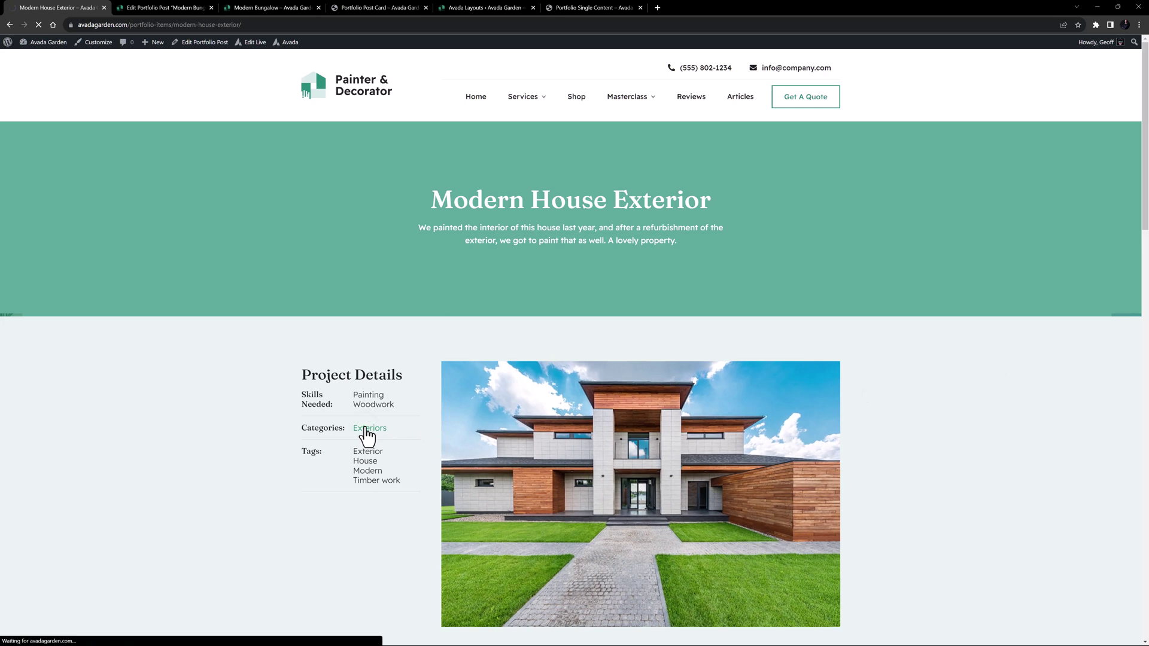